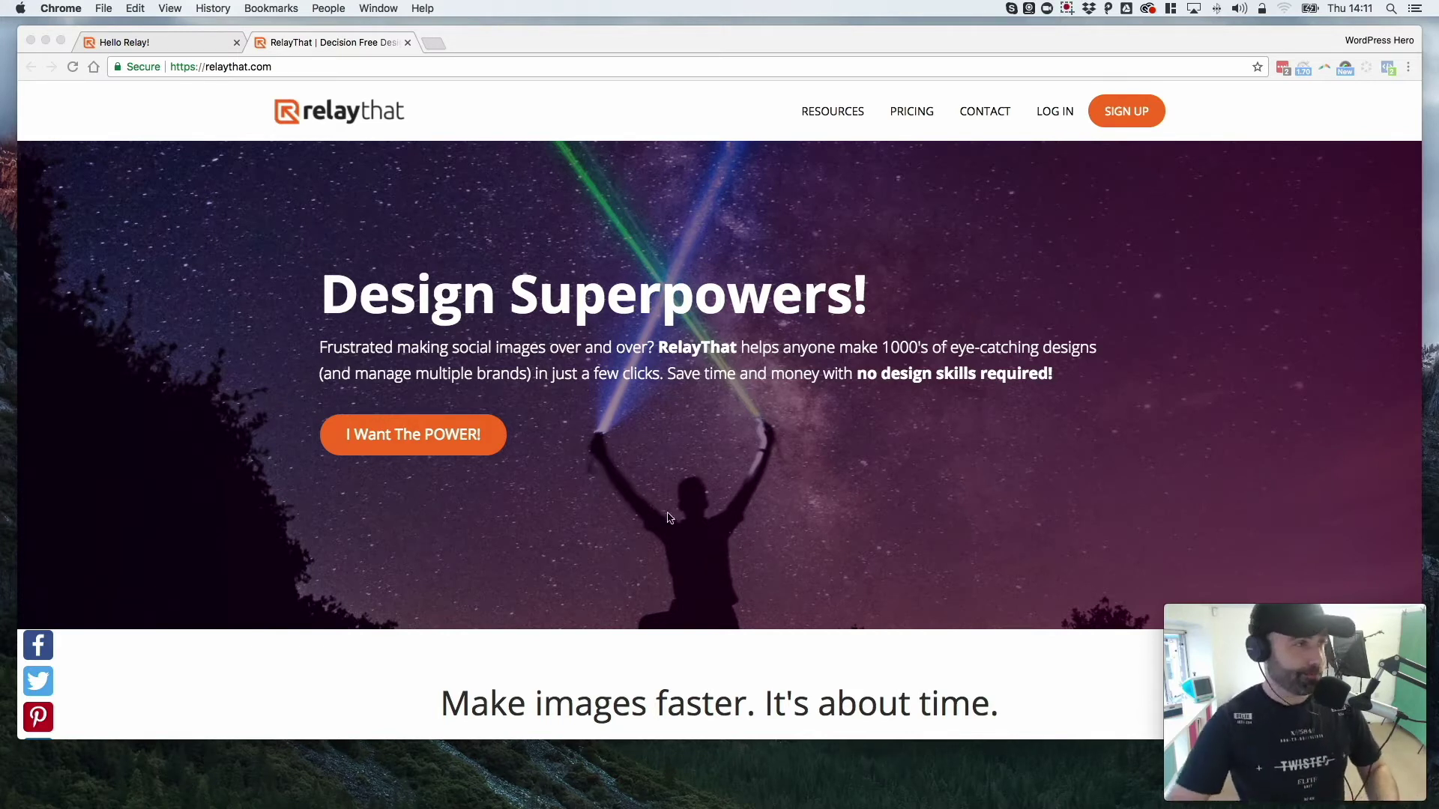
Step: Switch to the 'Hello Relay!' tab showing the square climb-quote post in the RelayThat editor
click(166, 44)
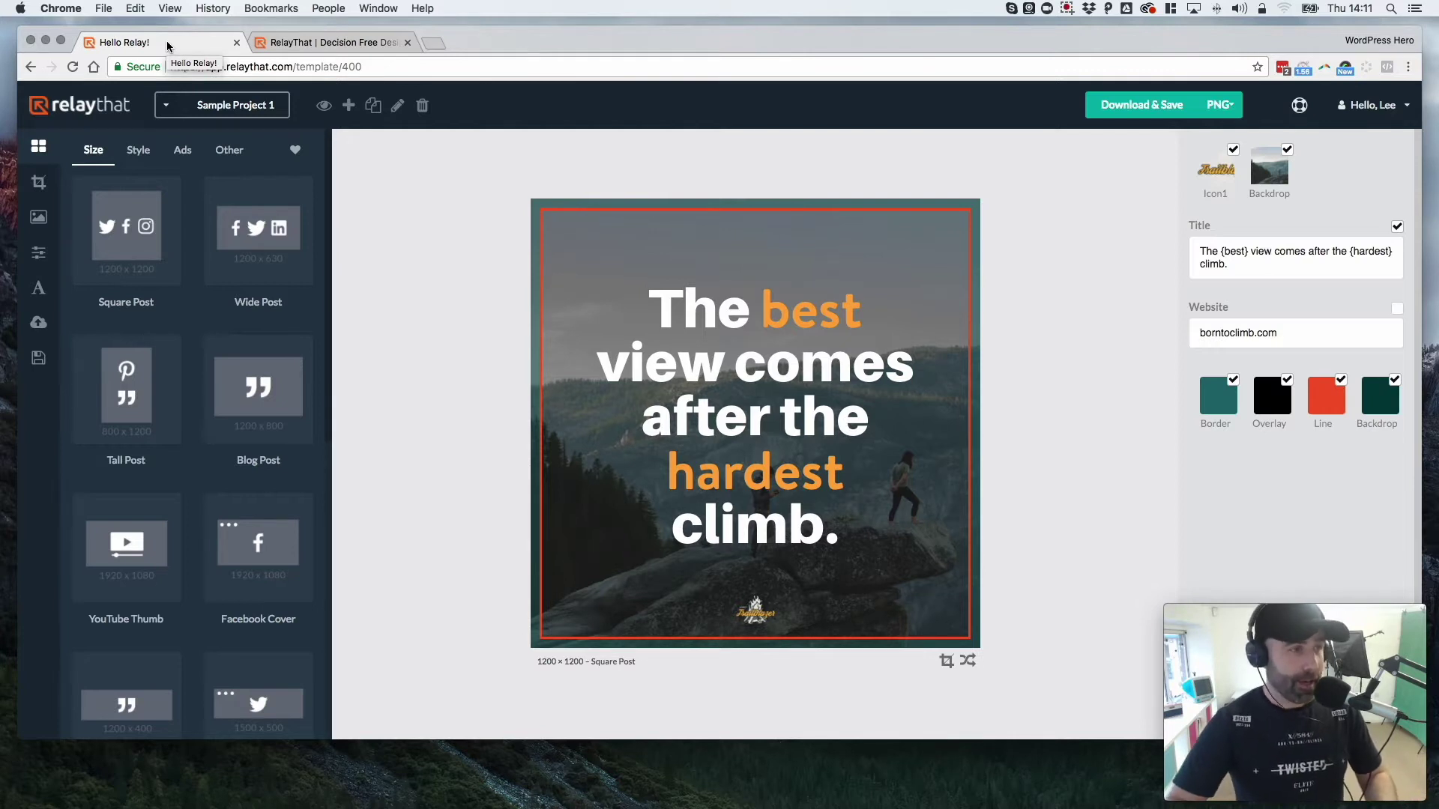
Step: Glance at the project list without changing project, then list the YouTube Thumb size templates
click(249, 109)
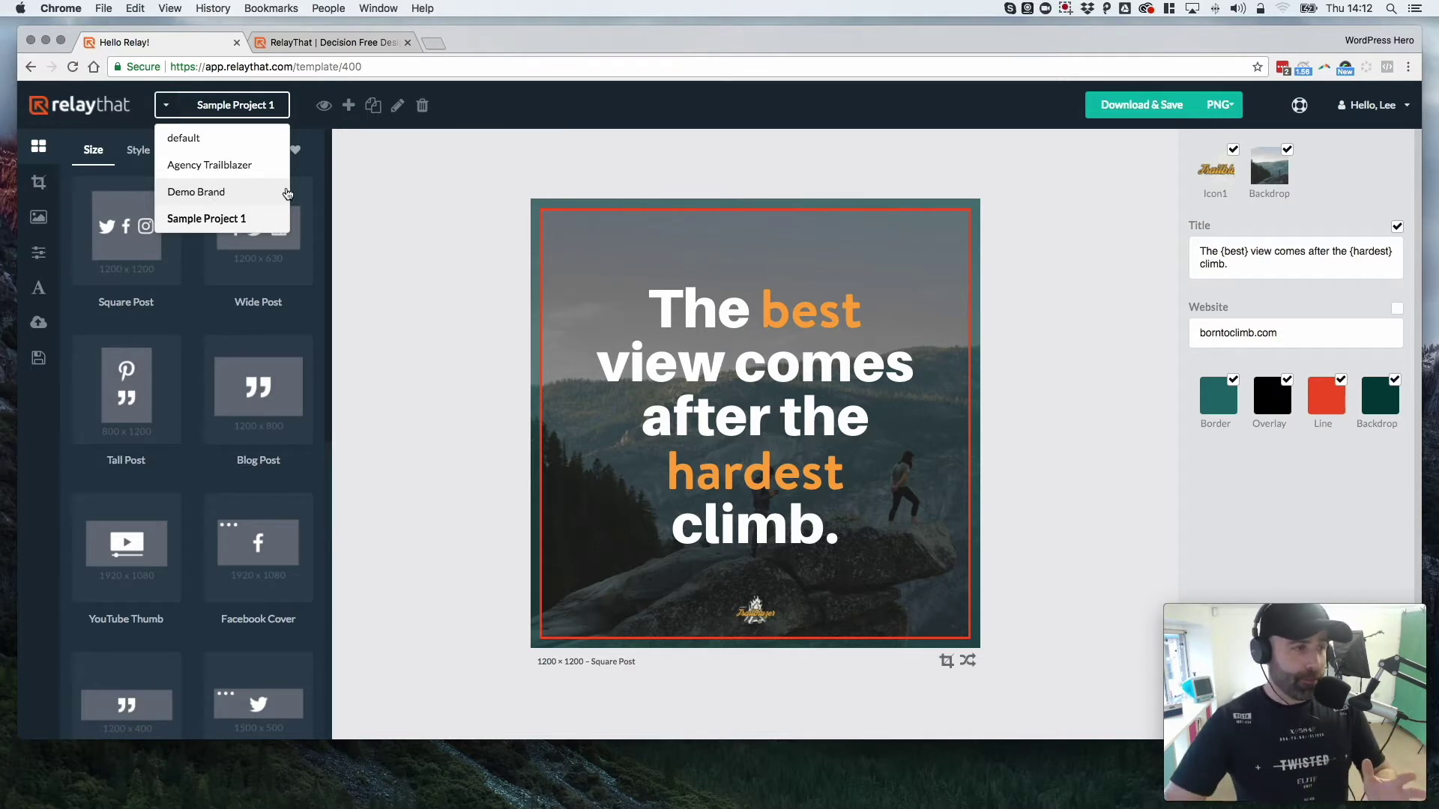
click(437, 345)
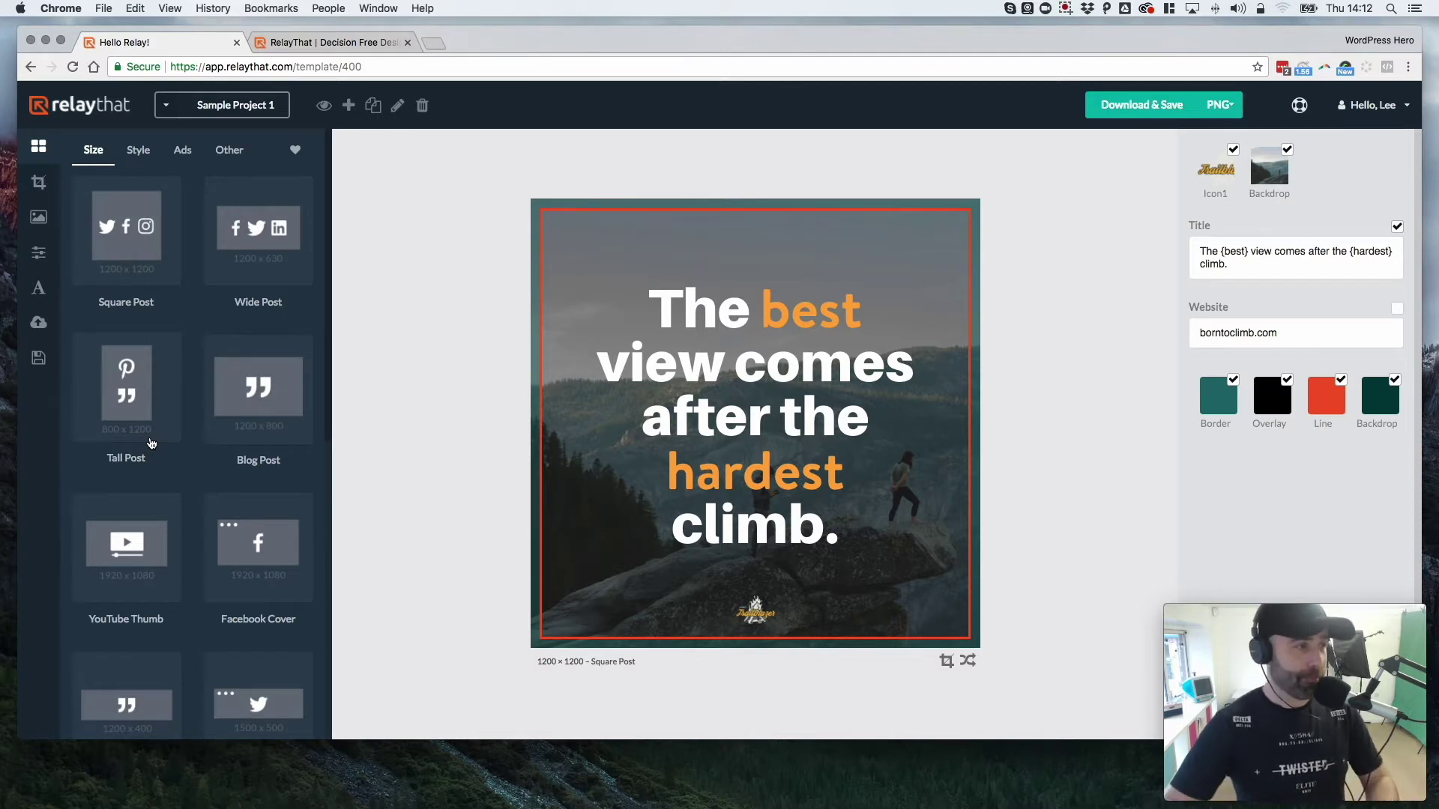
click(127, 544)
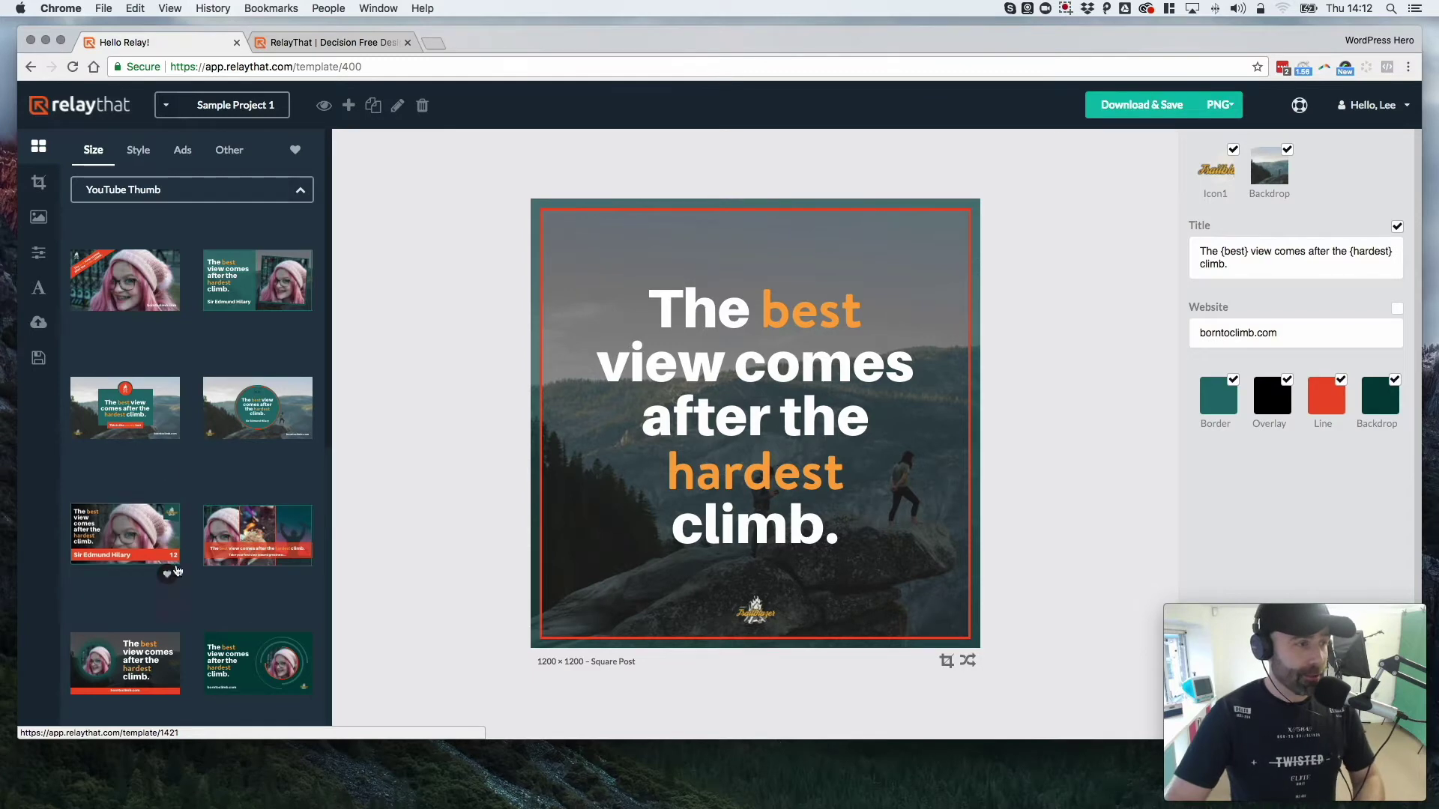
Step: Load the 1920×1080 YouTube Thumb layout with the headline on a green panel beside the climbers
scroll(127, 543, down, 7)
scroll(178, 216, down, 5)
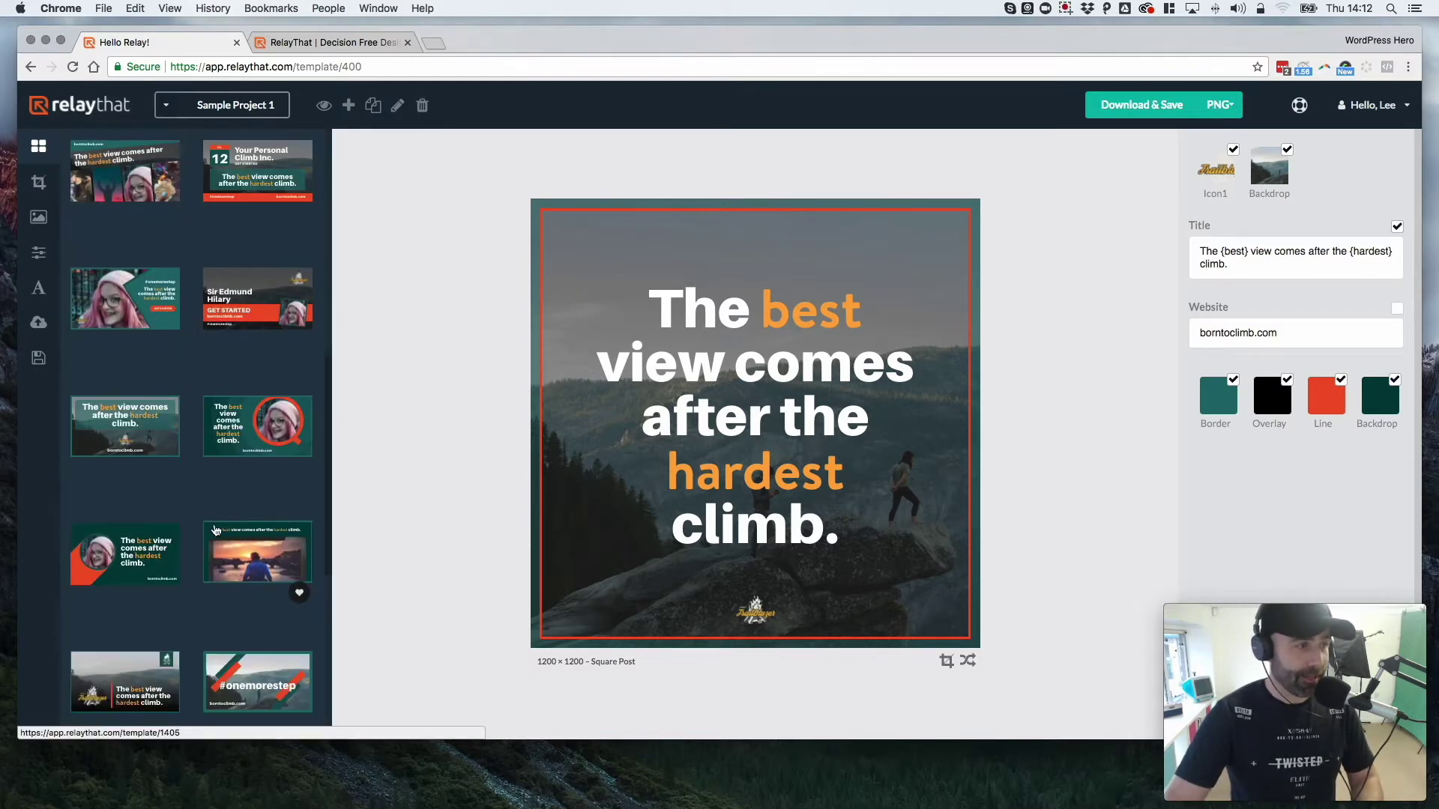
scroll(213, 530, up, 3)
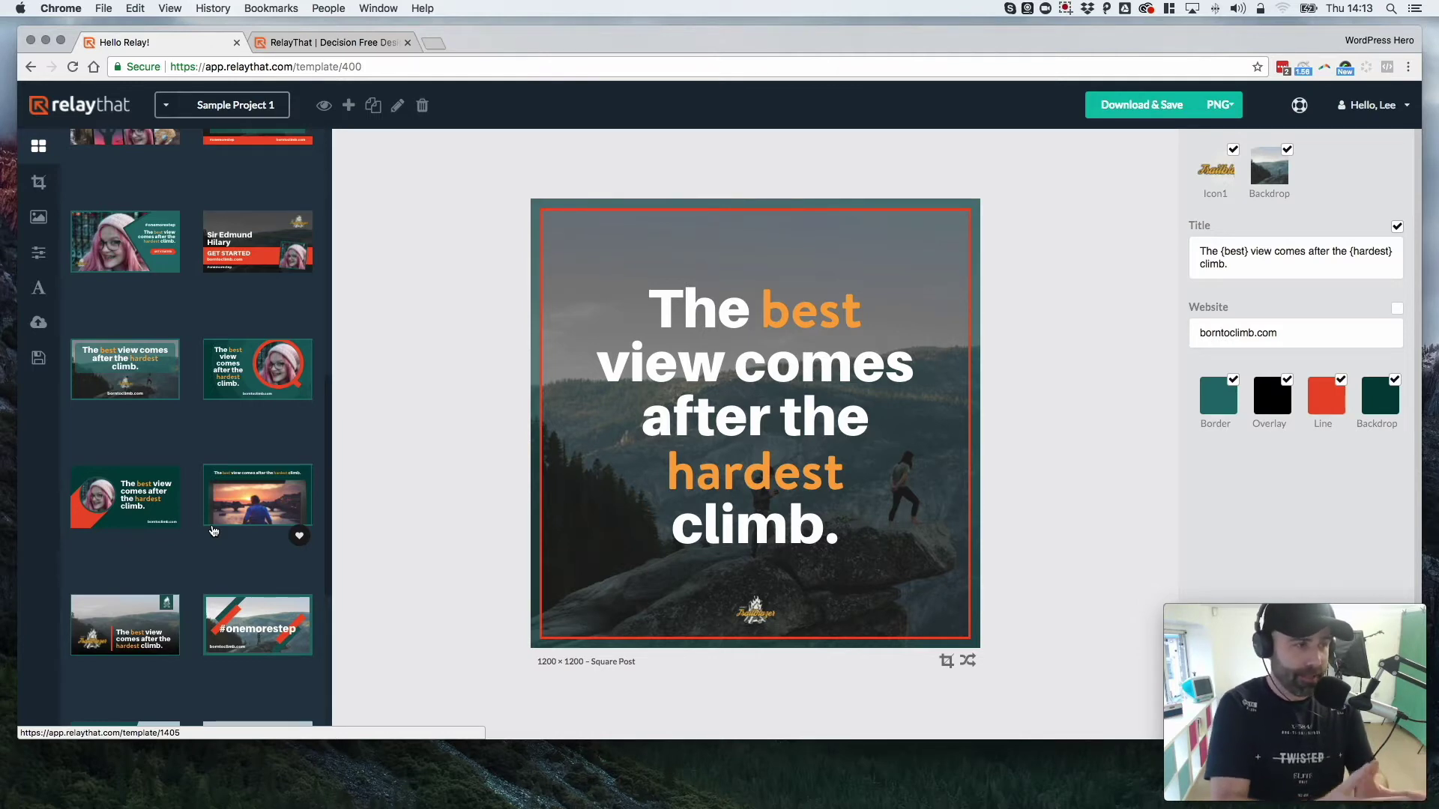
scroll(213, 457, down, 8)
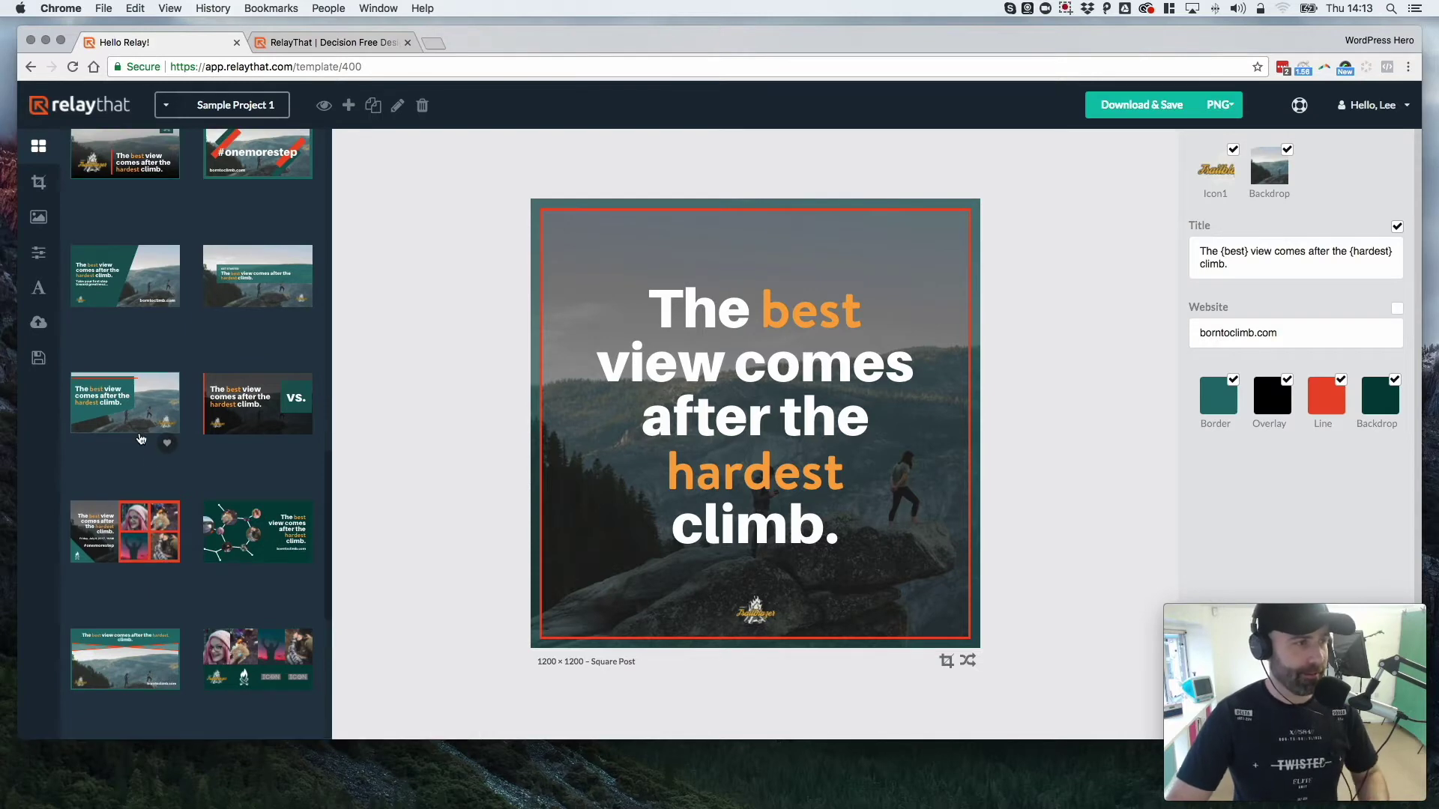
click(102, 410)
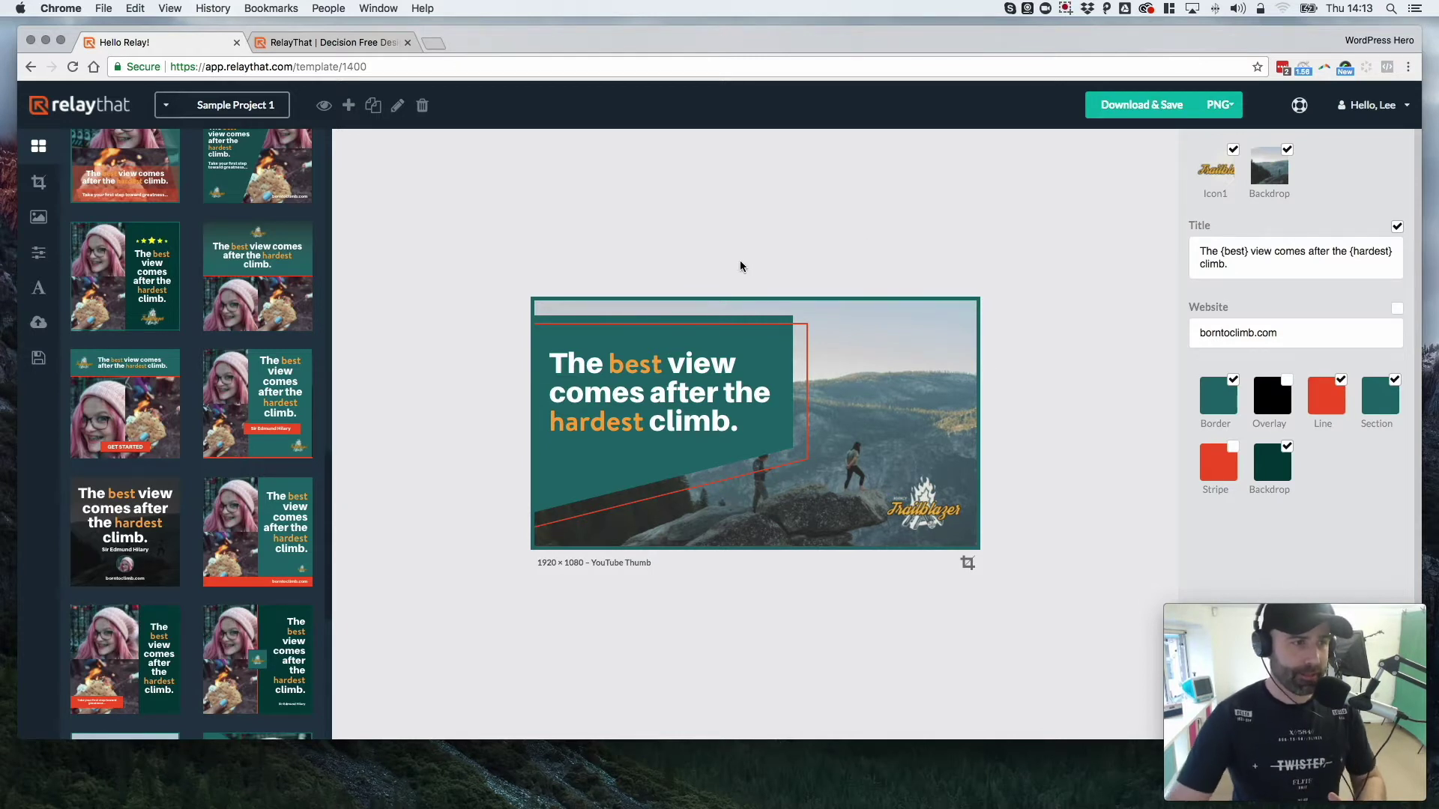
Step: Type stray text into the headline, then delete it so only the climb quote remains
click(1258, 263)
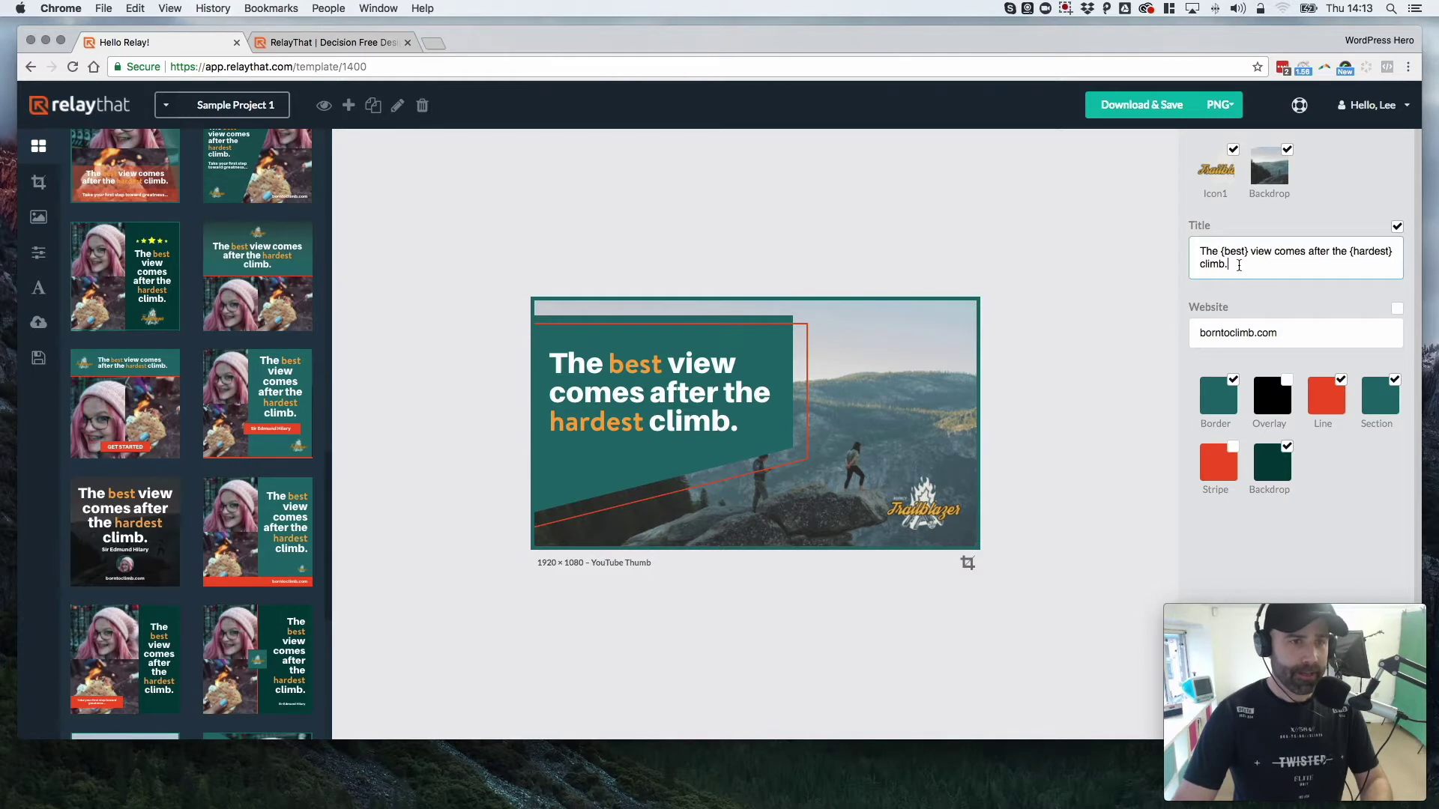
text(vcn,mv nbc, vmnbxc ,mvnb)
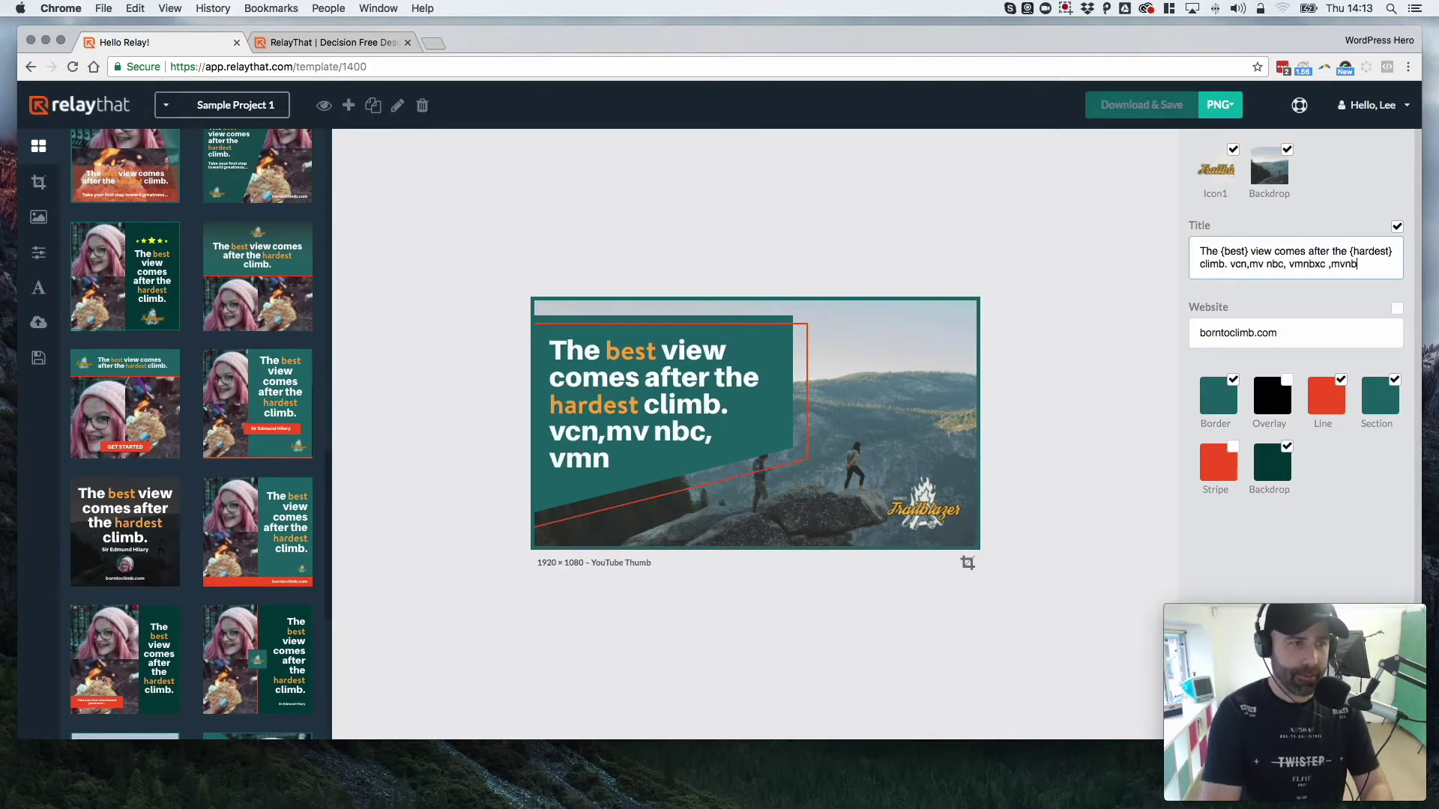
text( ,mxcnvb ,xmcnvb ,xmcn)
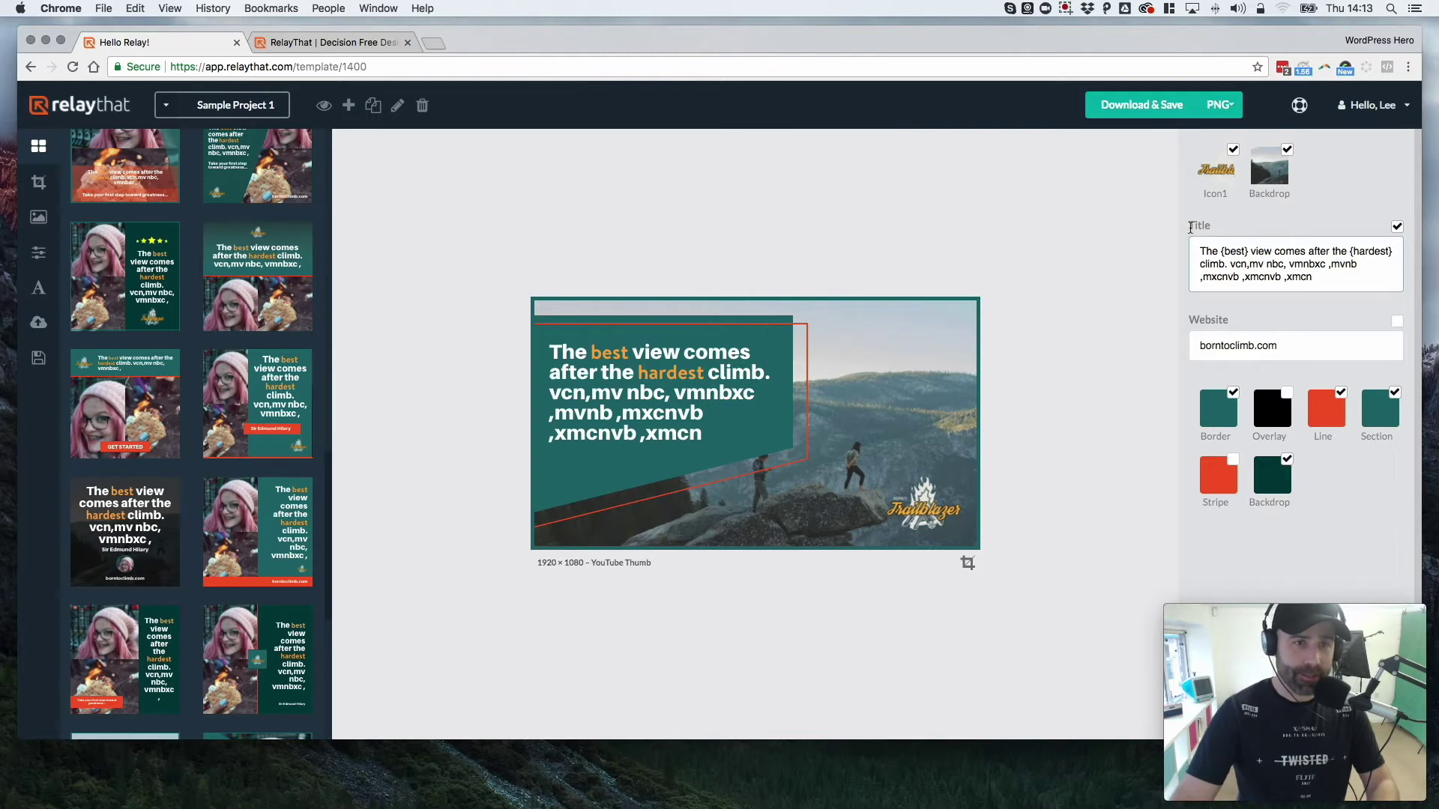
shift+click(1227, 264)
key(BackSpace)
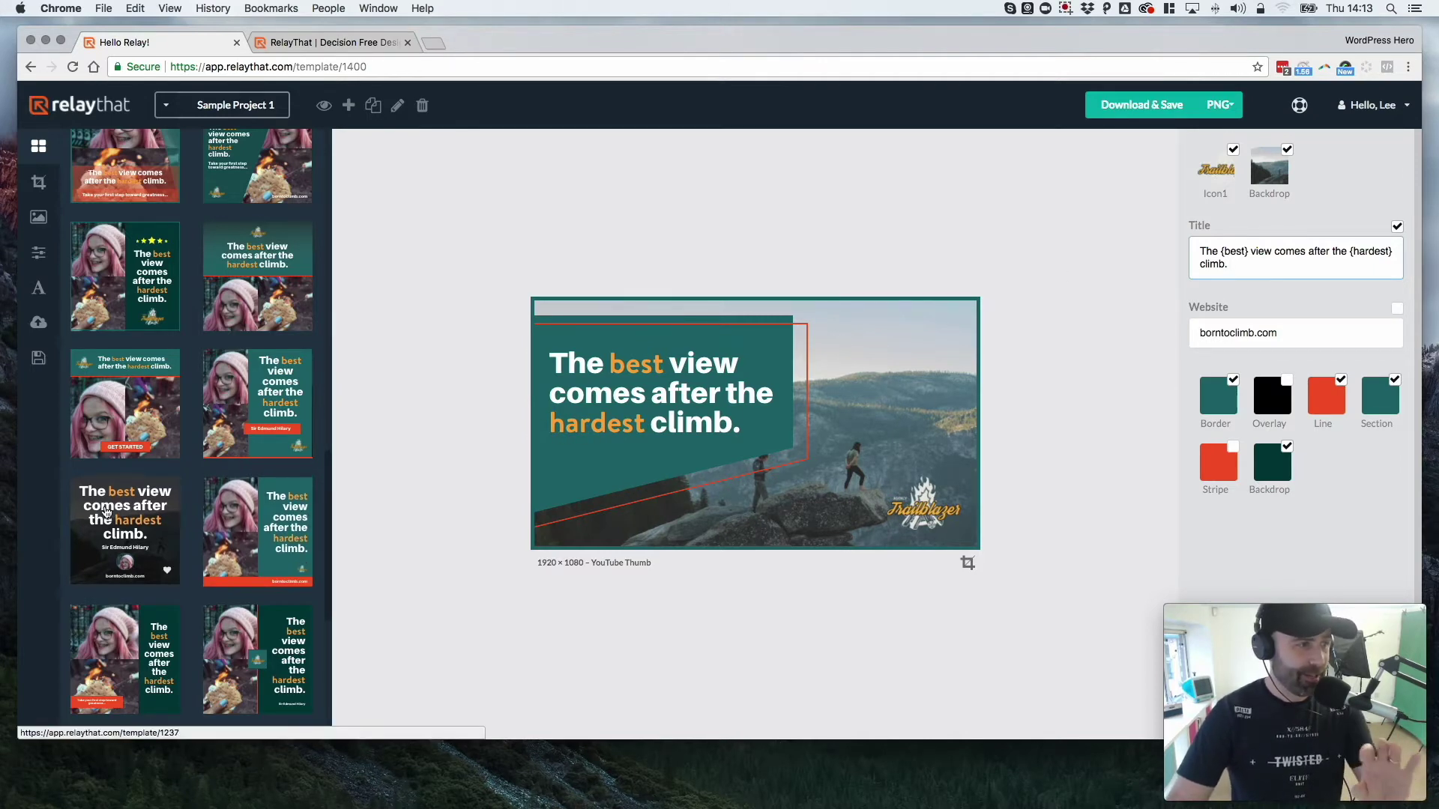
Step: Apply the YouTube Thumb Quote Marked template with the quote in a round green badge
scroll(183, 215, up, 5)
click(105, 191)
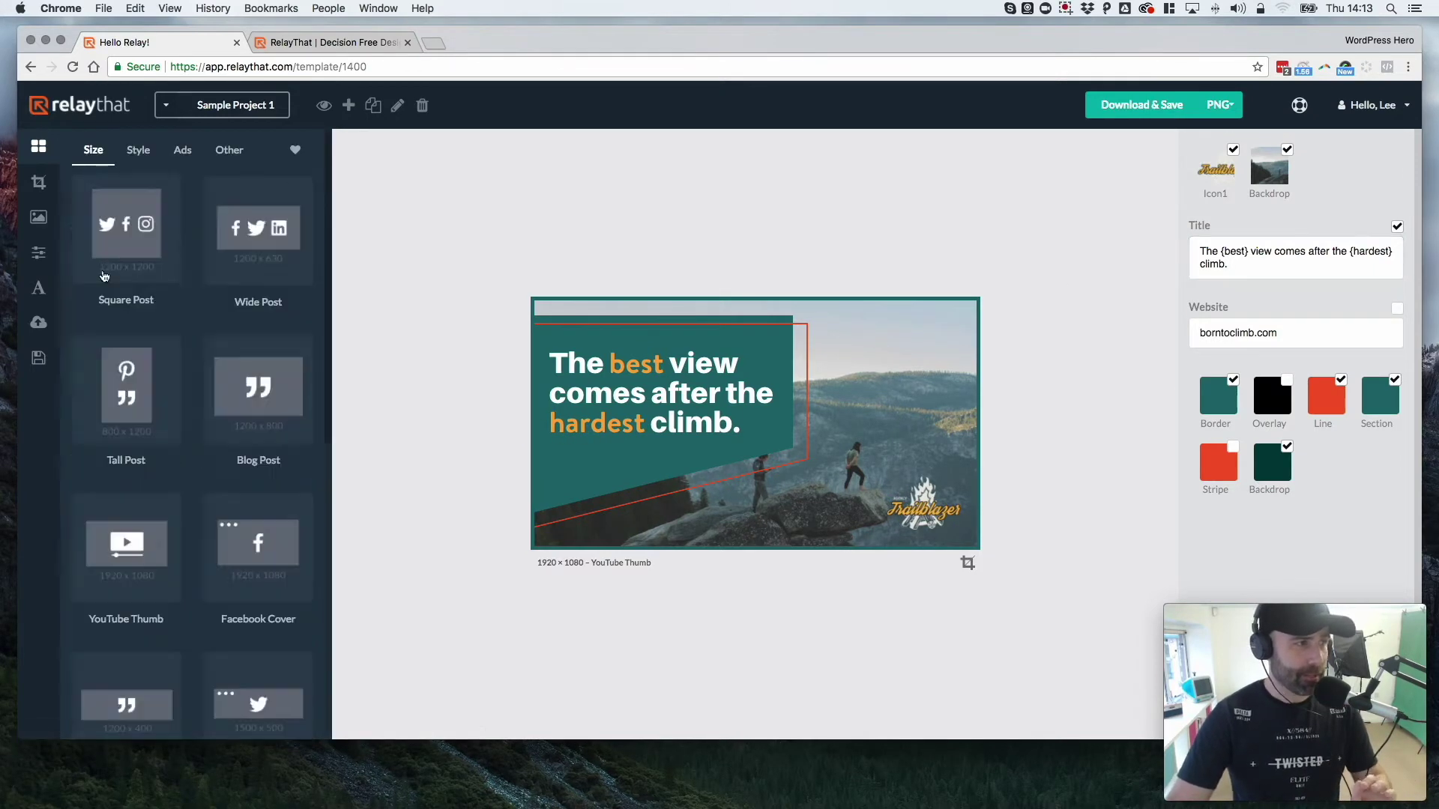
click(131, 548)
scroll(255, 345, down, 2)
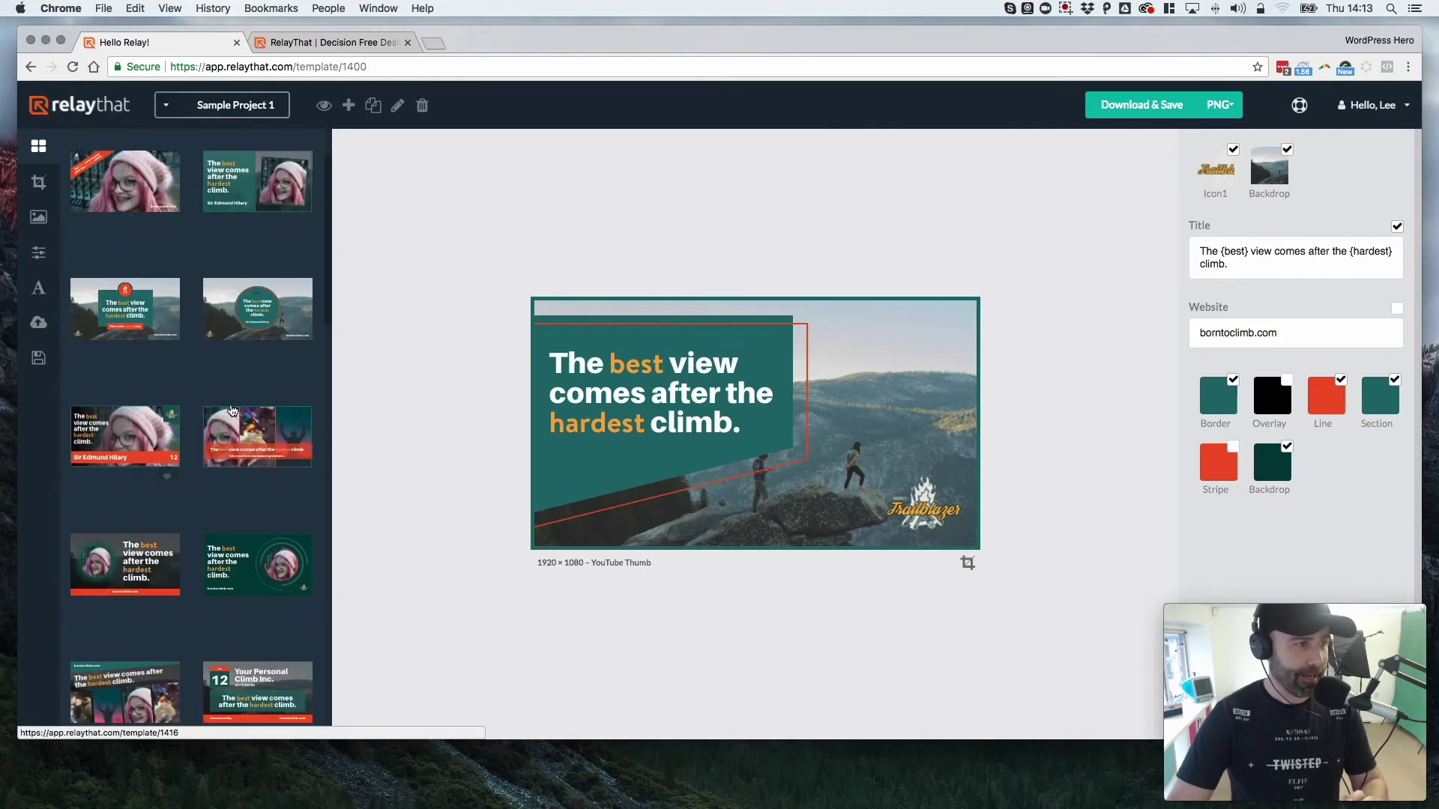
click(264, 323)
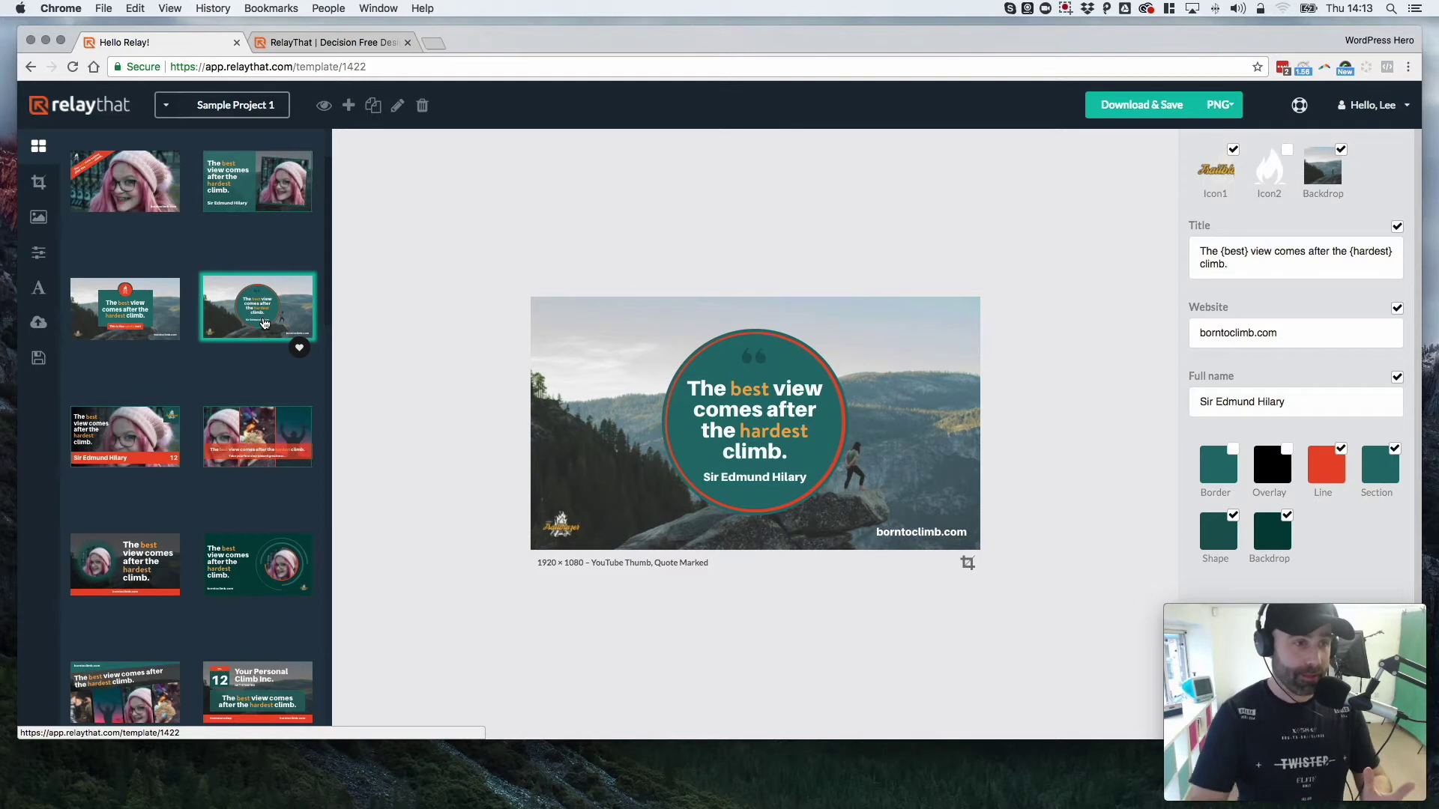
triple_click(1224, 240)
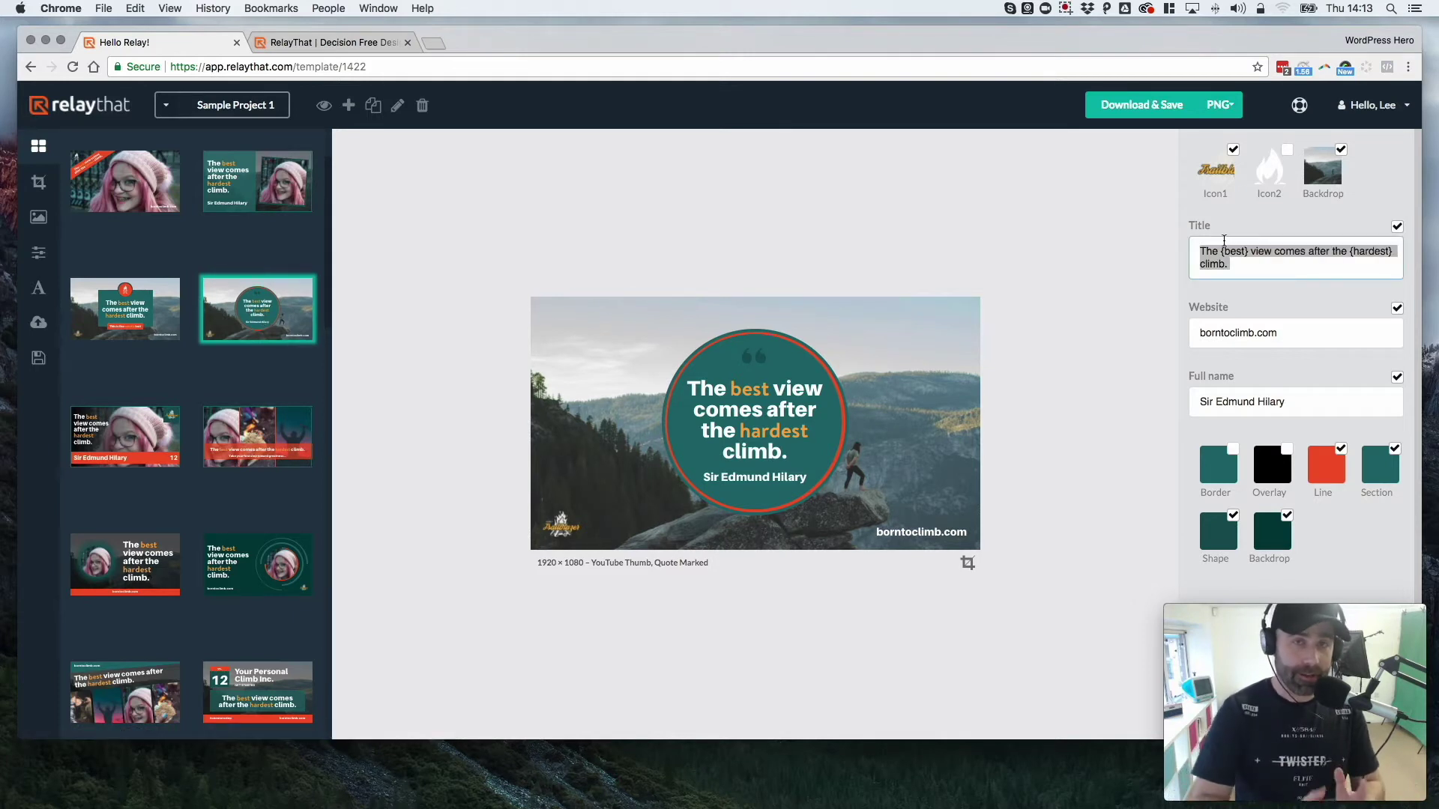
scroll(187, 300, up, 3)
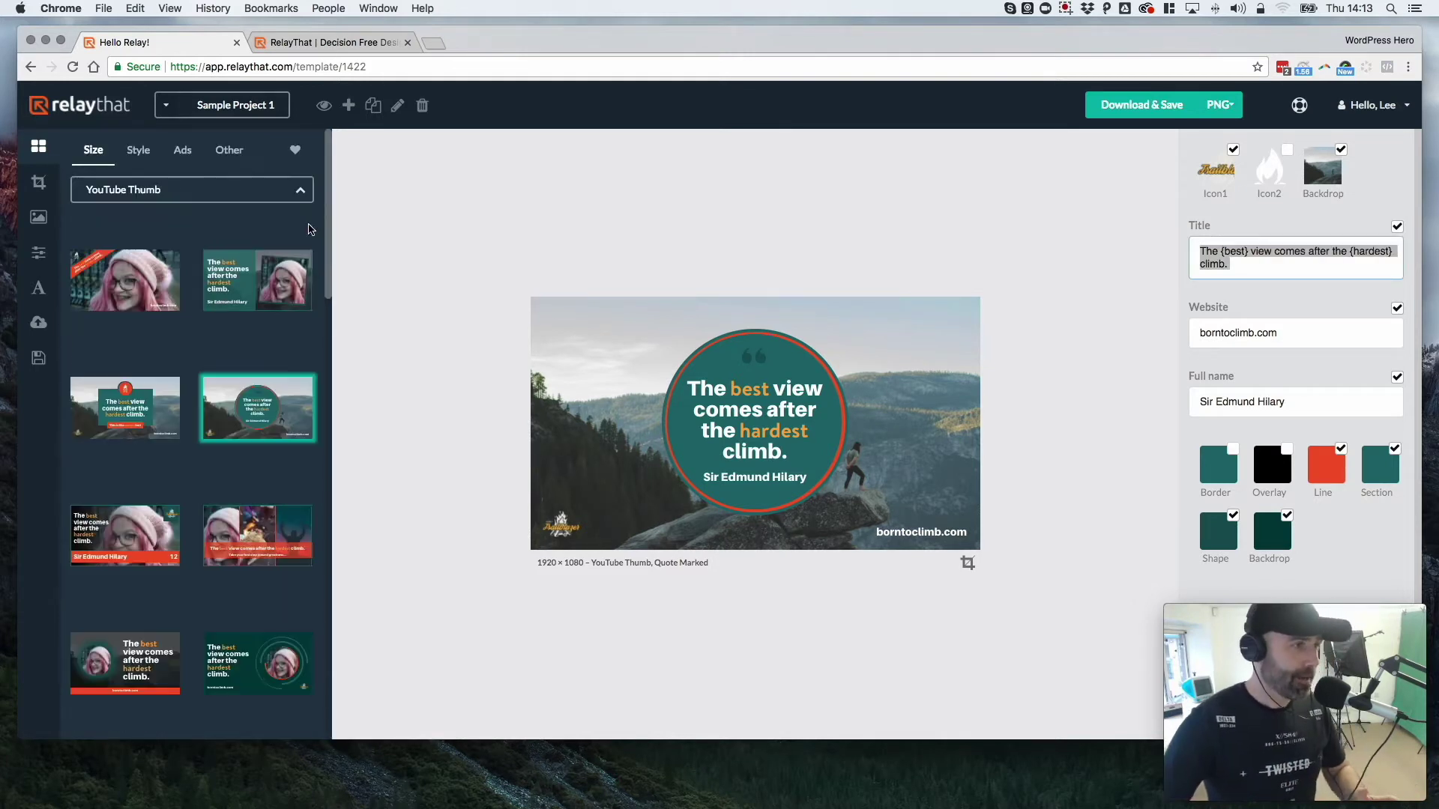
click(142, 187)
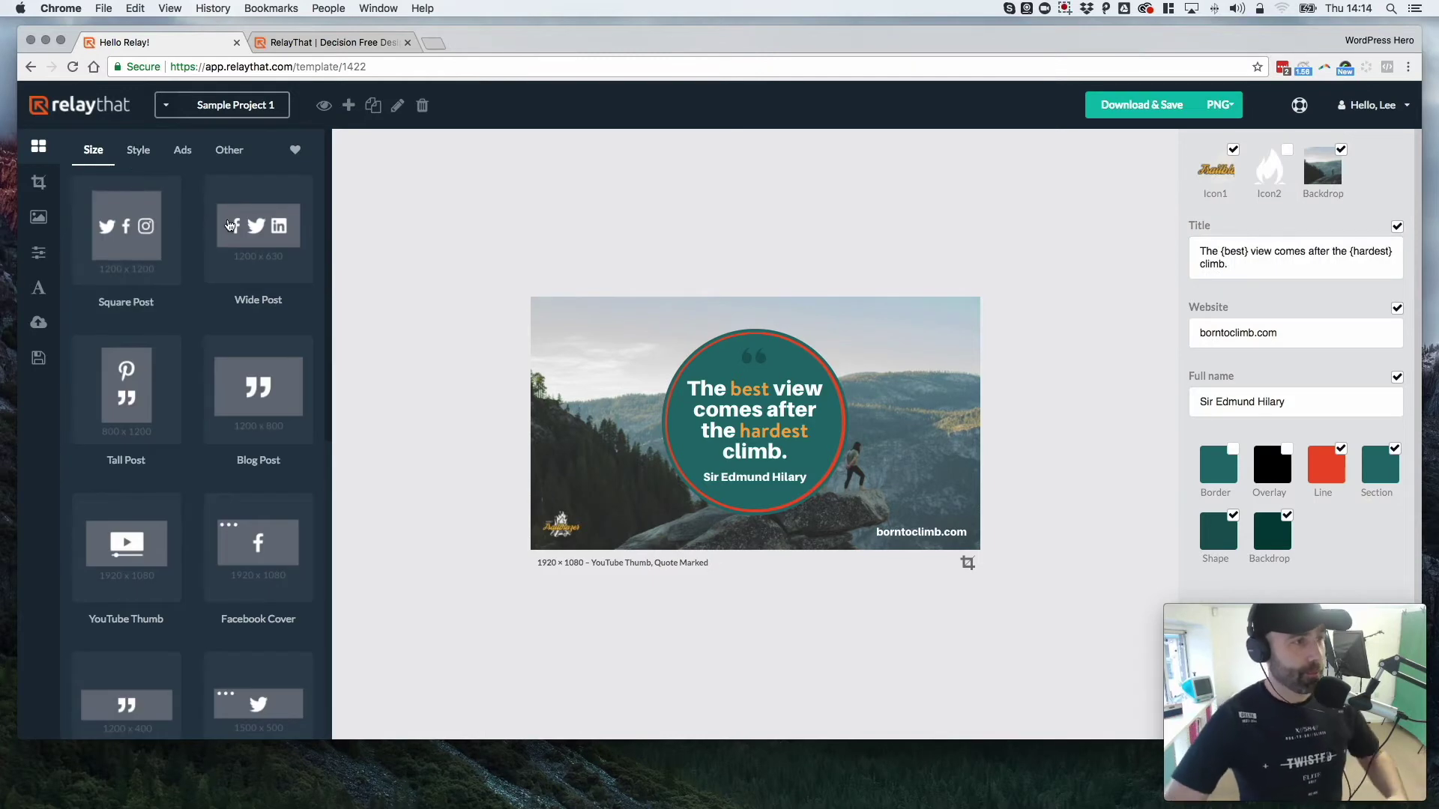
Step: Load the four-photo collage template from the Square Post sizes
click(153, 277)
scroll(155, 287, down, 1)
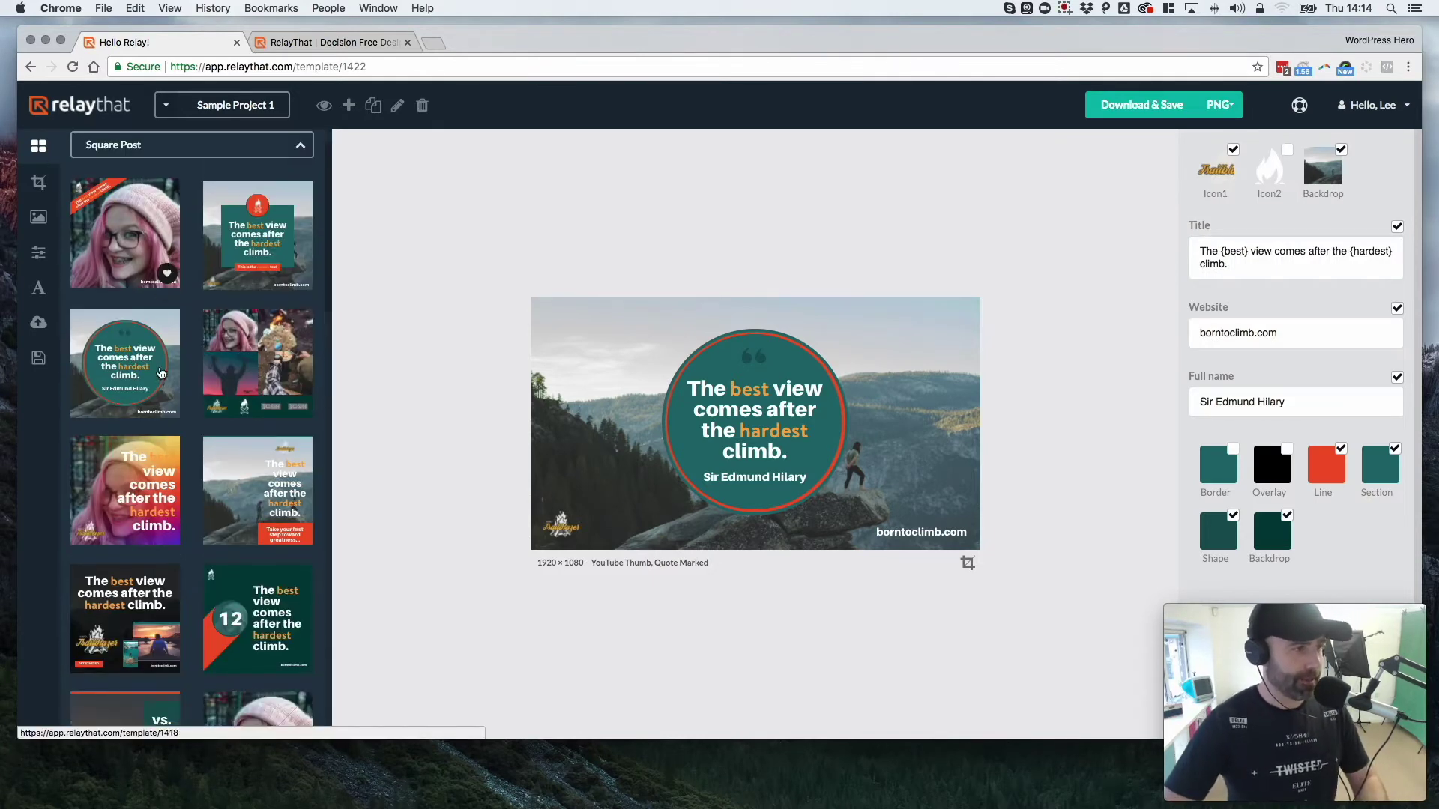
click(263, 355)
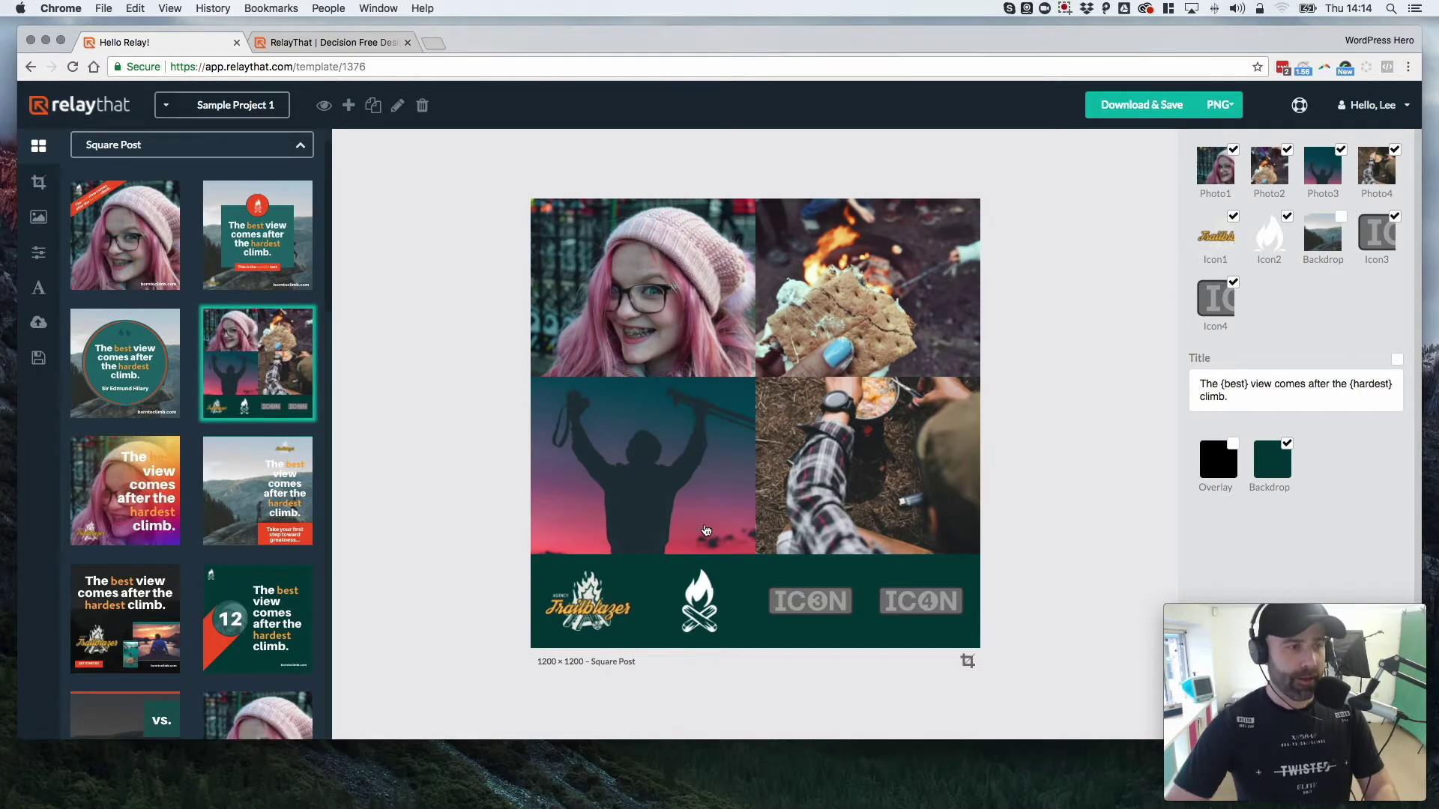
Step: Hide Icon2–4, Photo2 and Photo3, show the Backdrop, and apply the dark device-frame template
click(1233, 282)
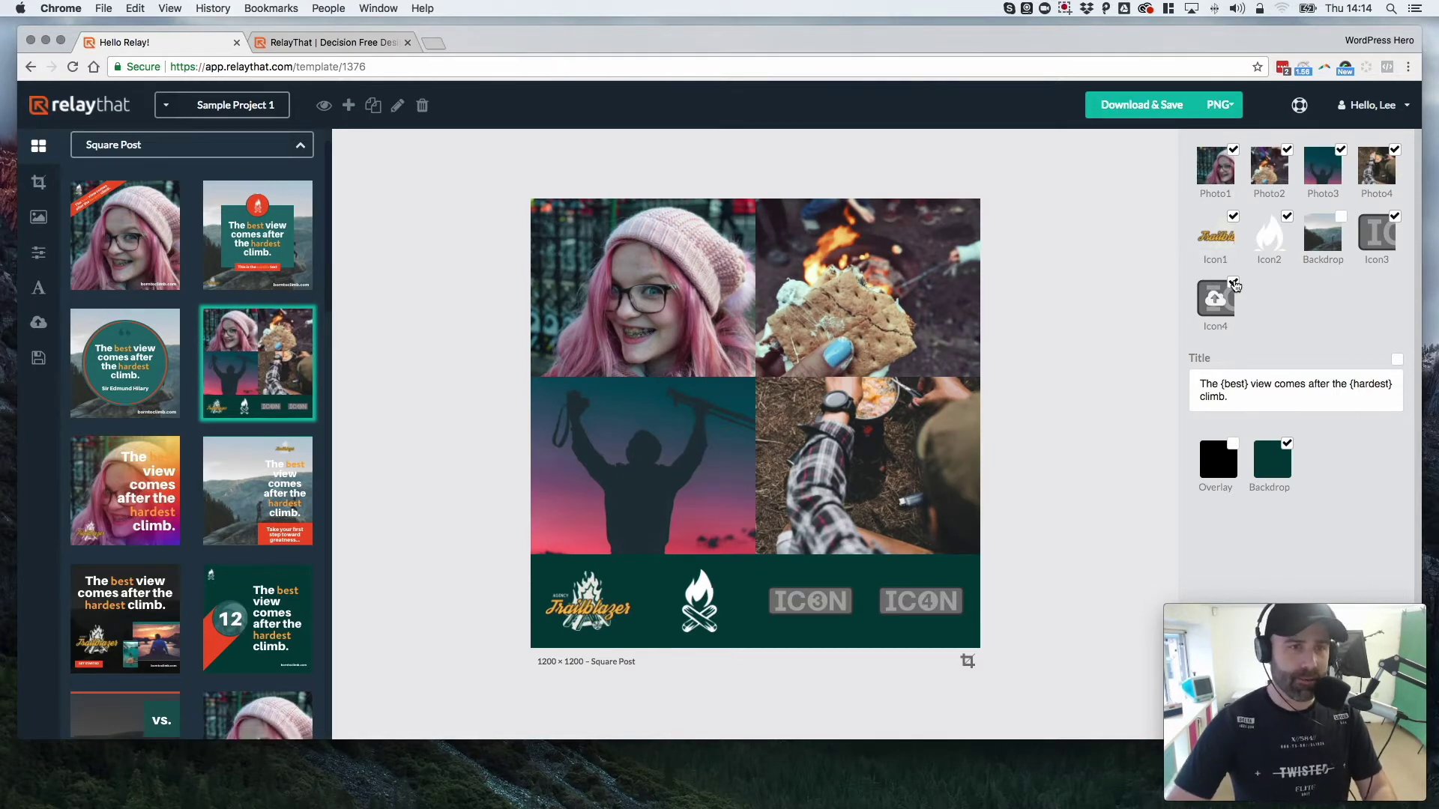
click(1395, 217)
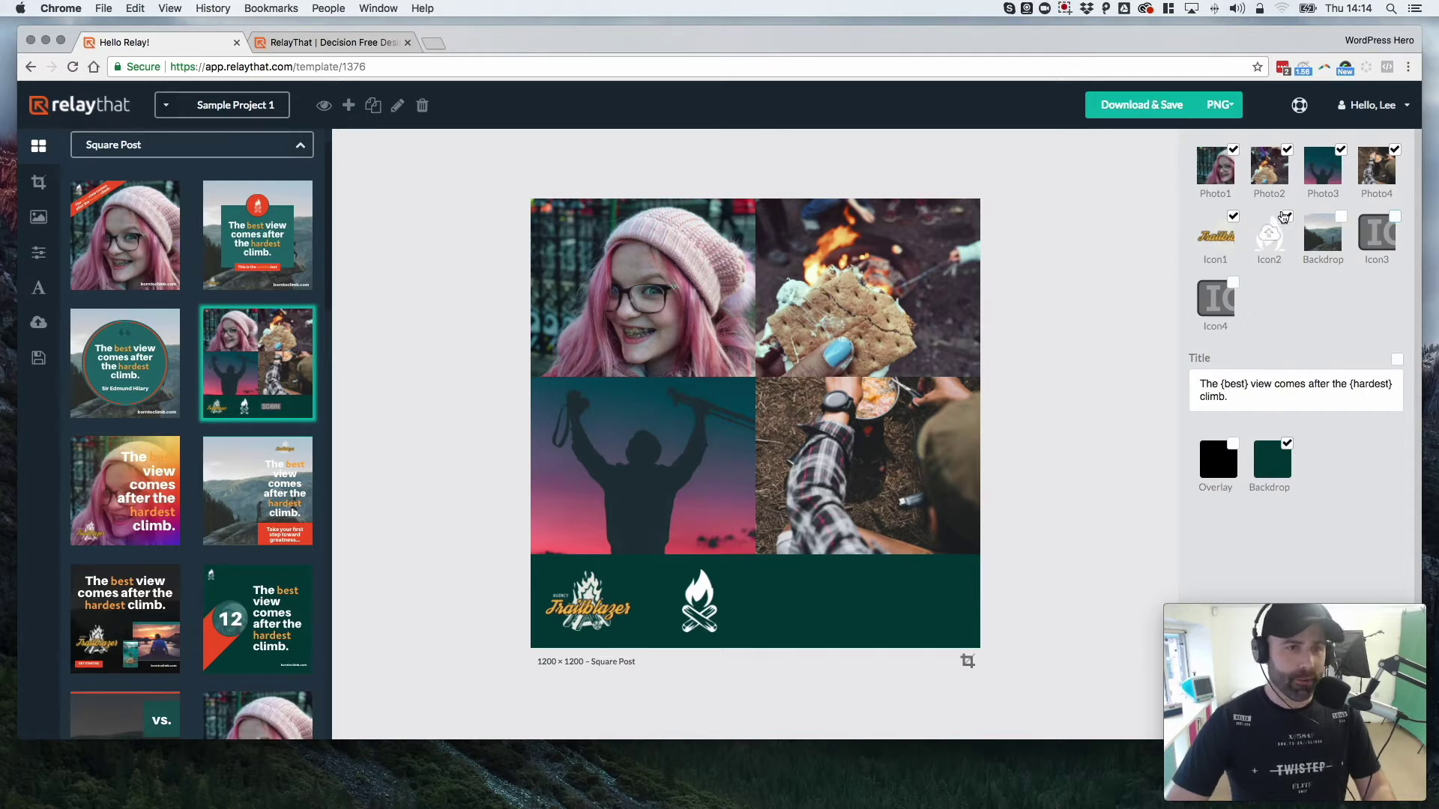
click(1286, 218)
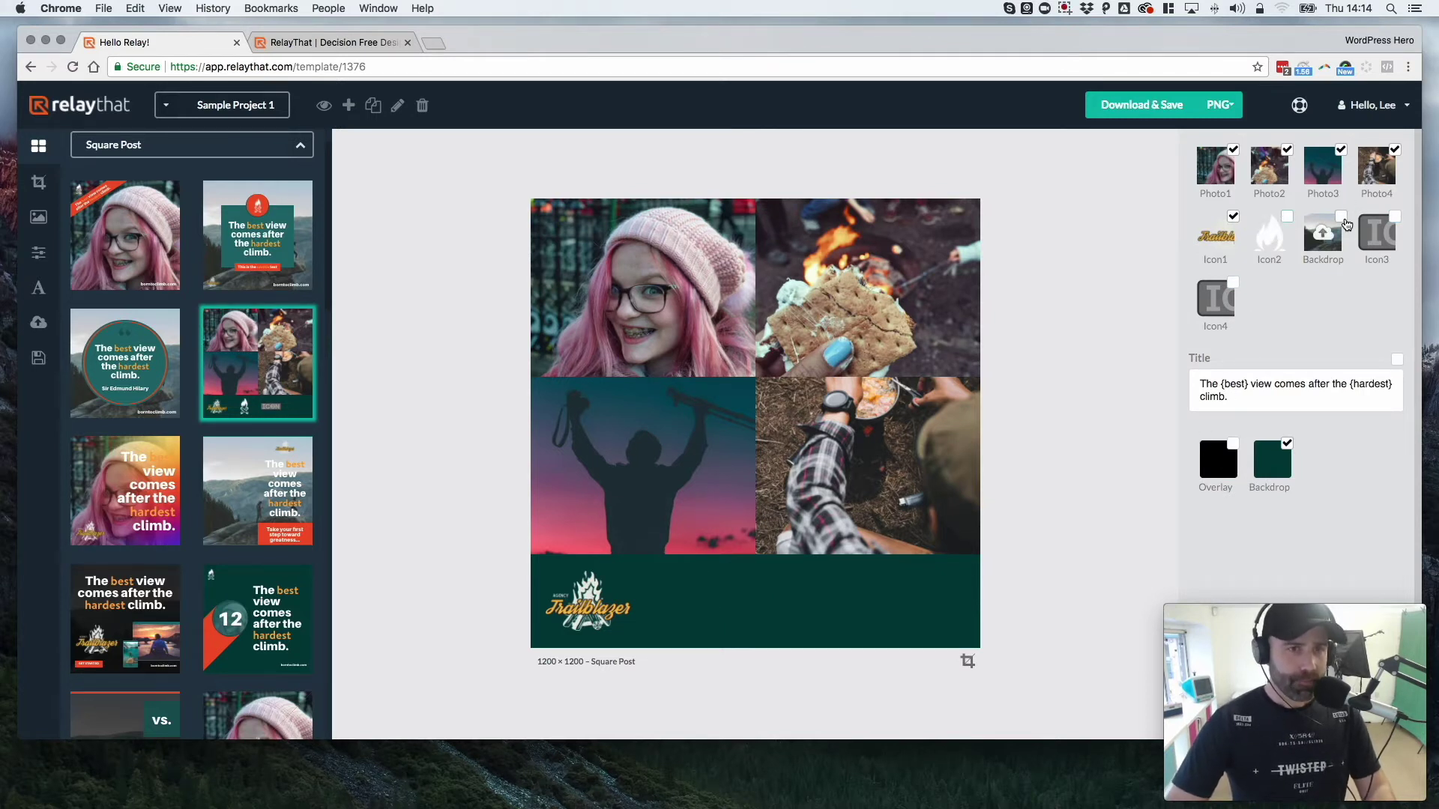
click(1341, 218)
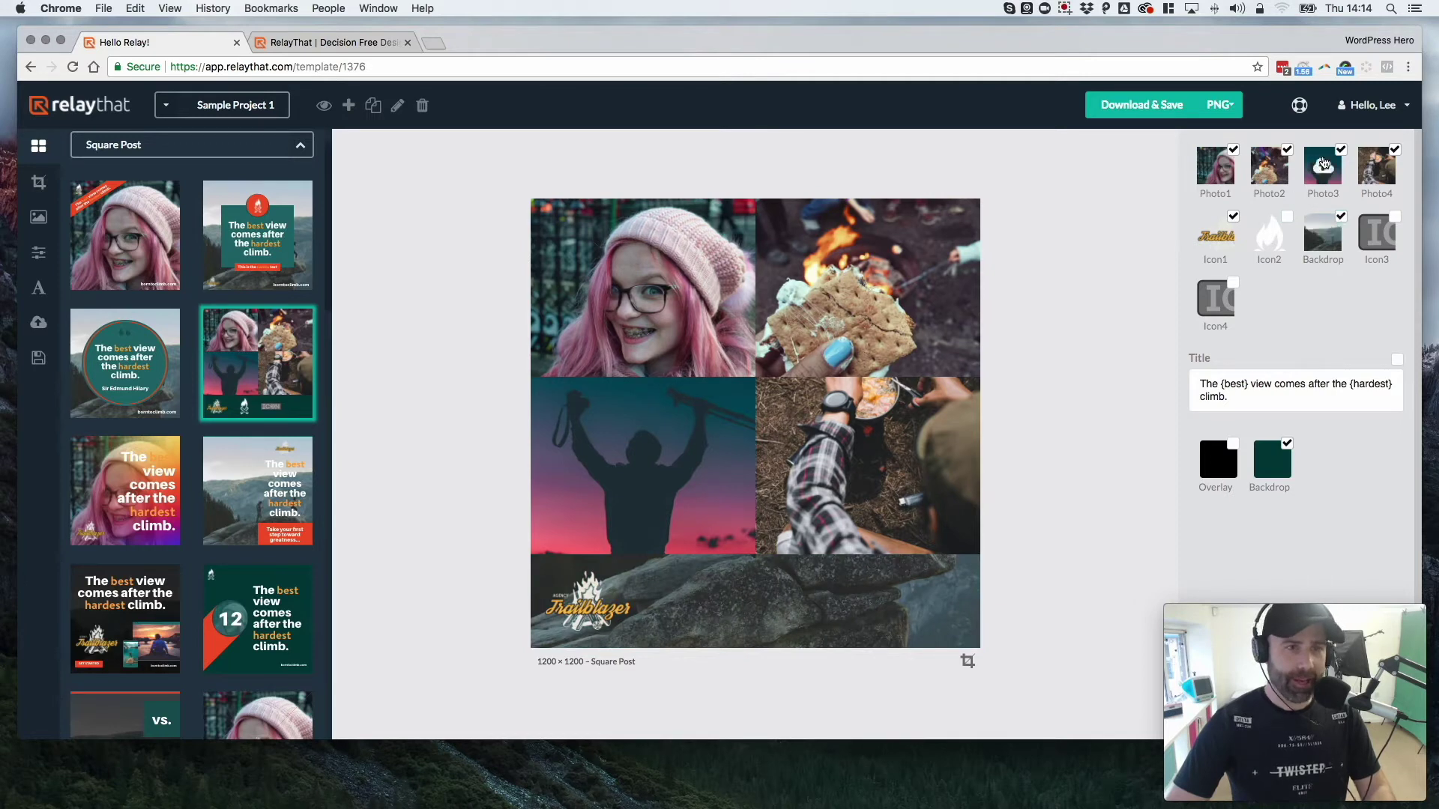
click(1340, 150)
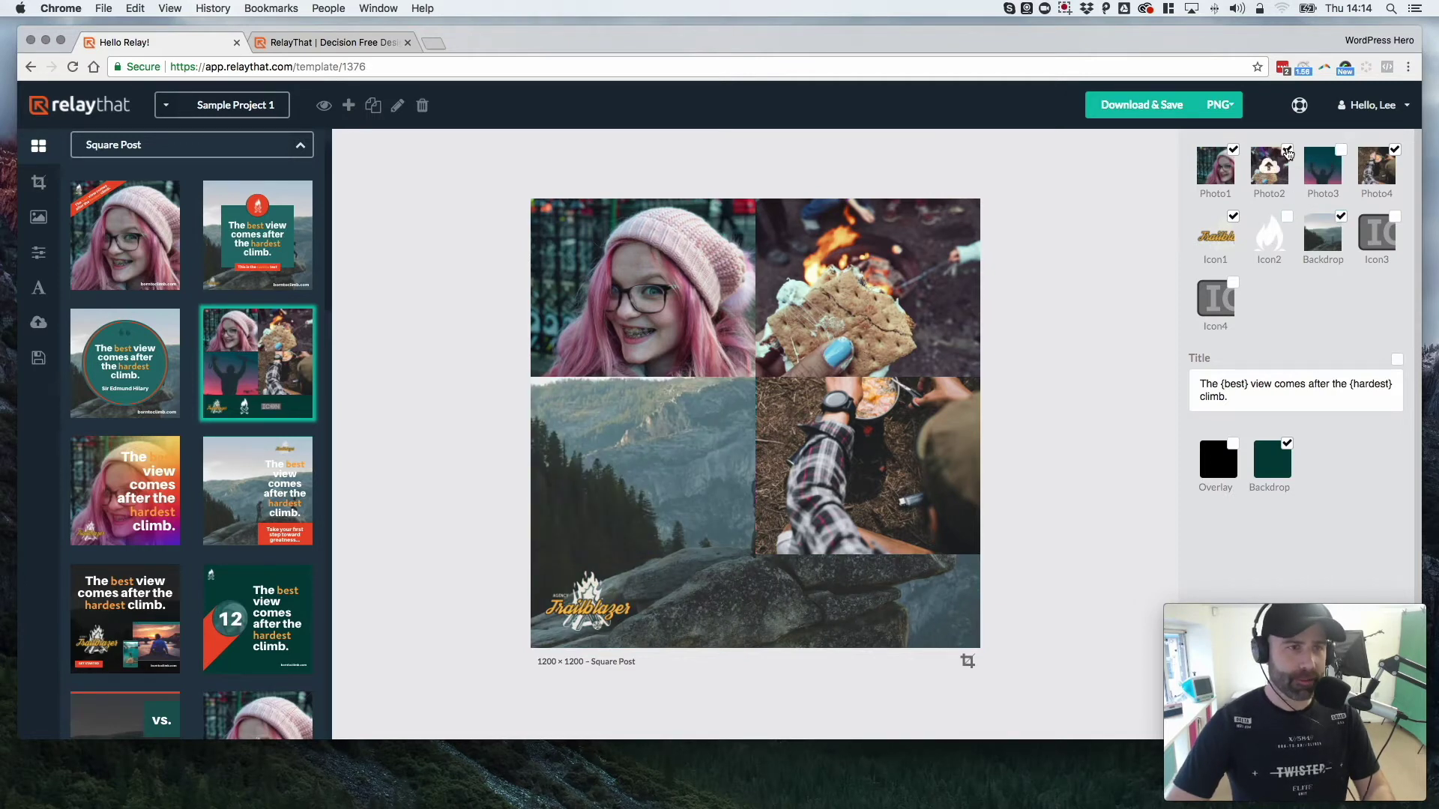
click(1287, 151)
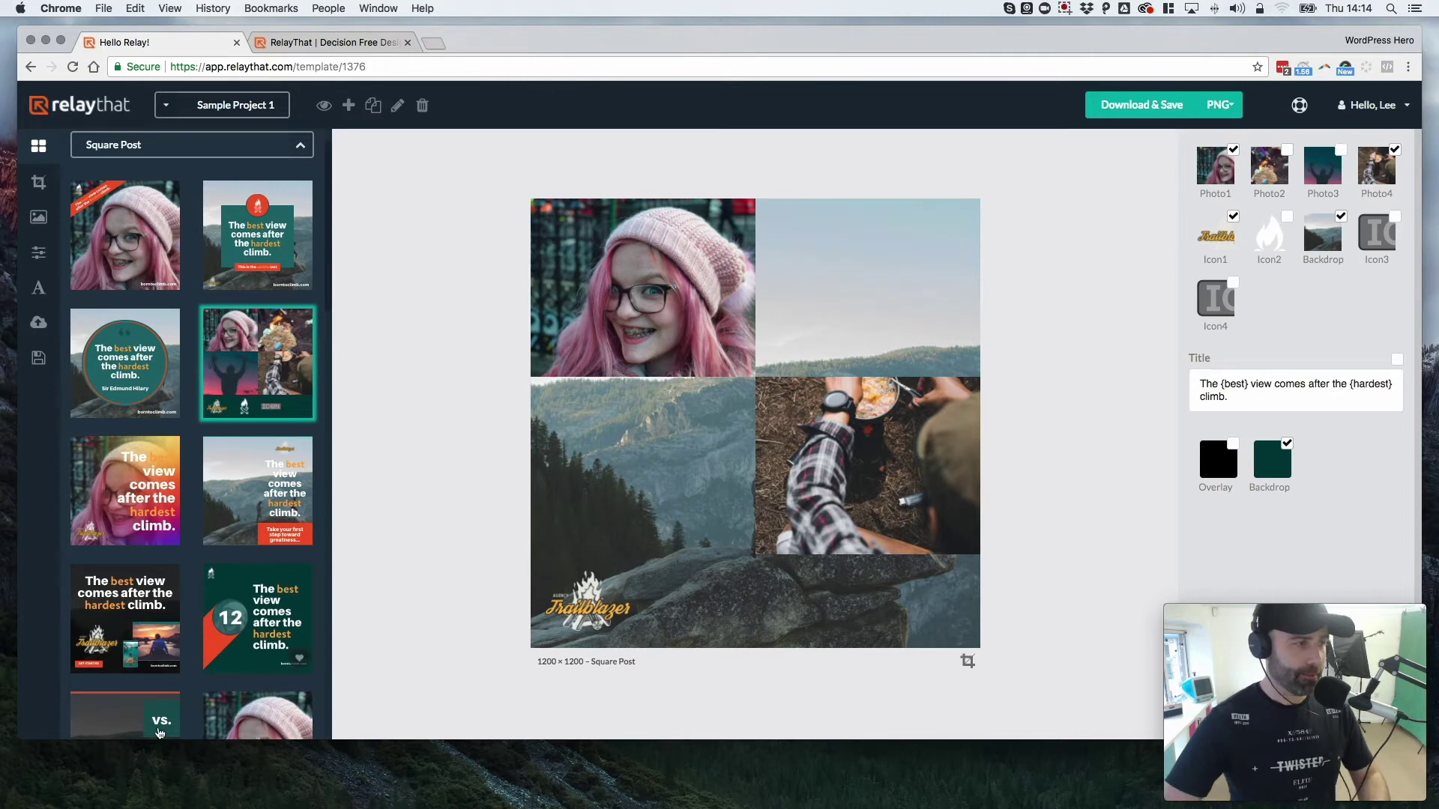
click(127, 617)
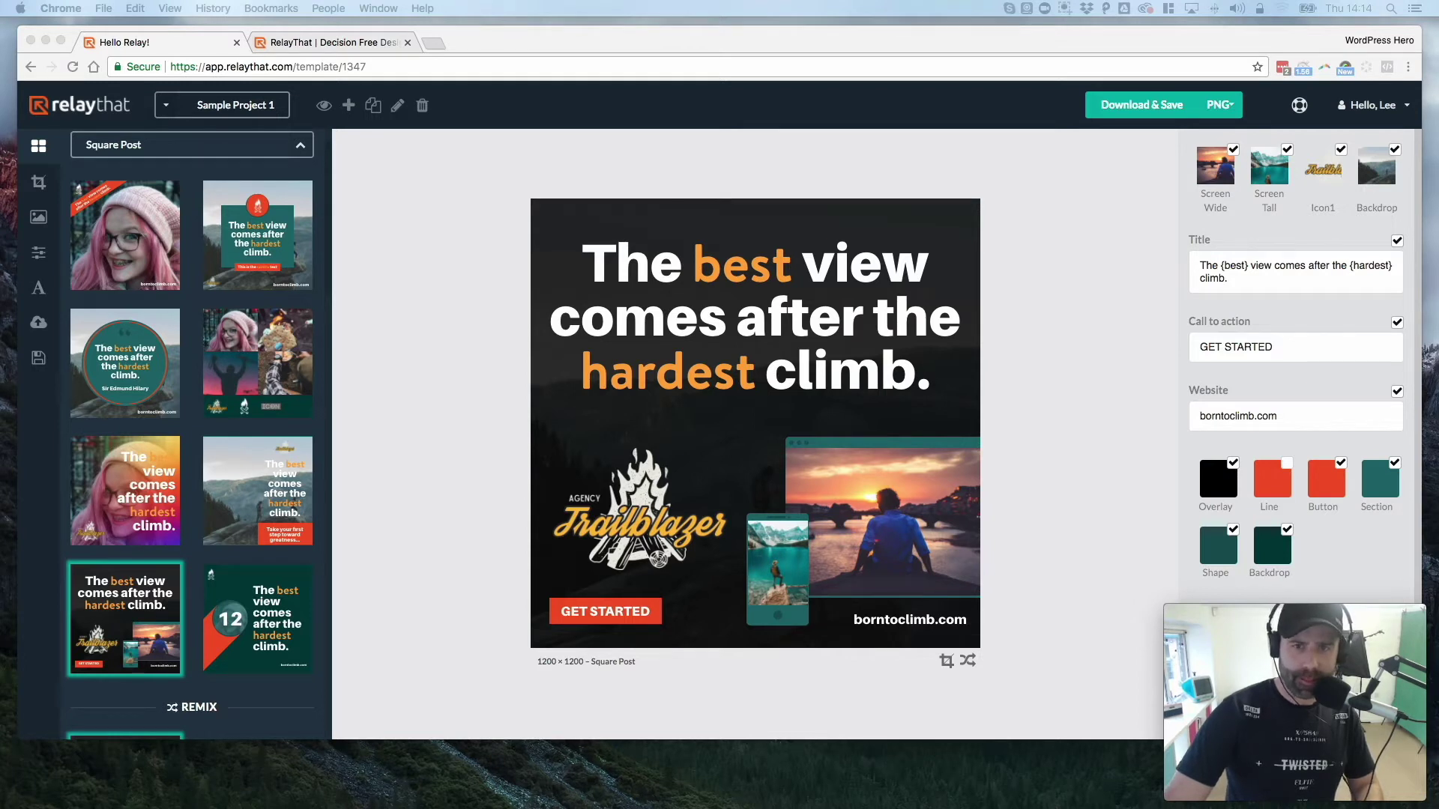
Step: Put the pink-haired woman in the wide frame and the red-sweater woman in the tall phone frame
click(30, 359)
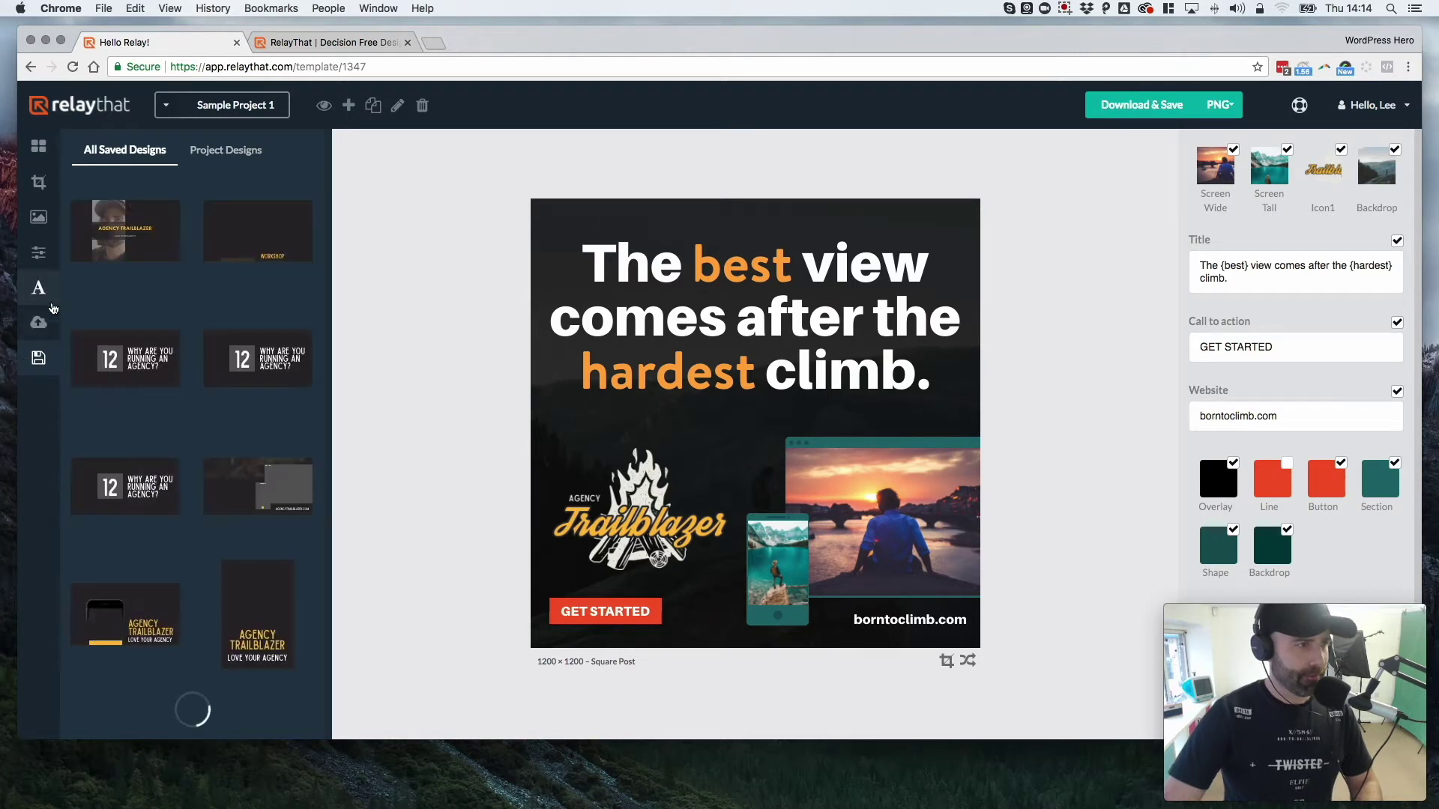
click(41, 323)
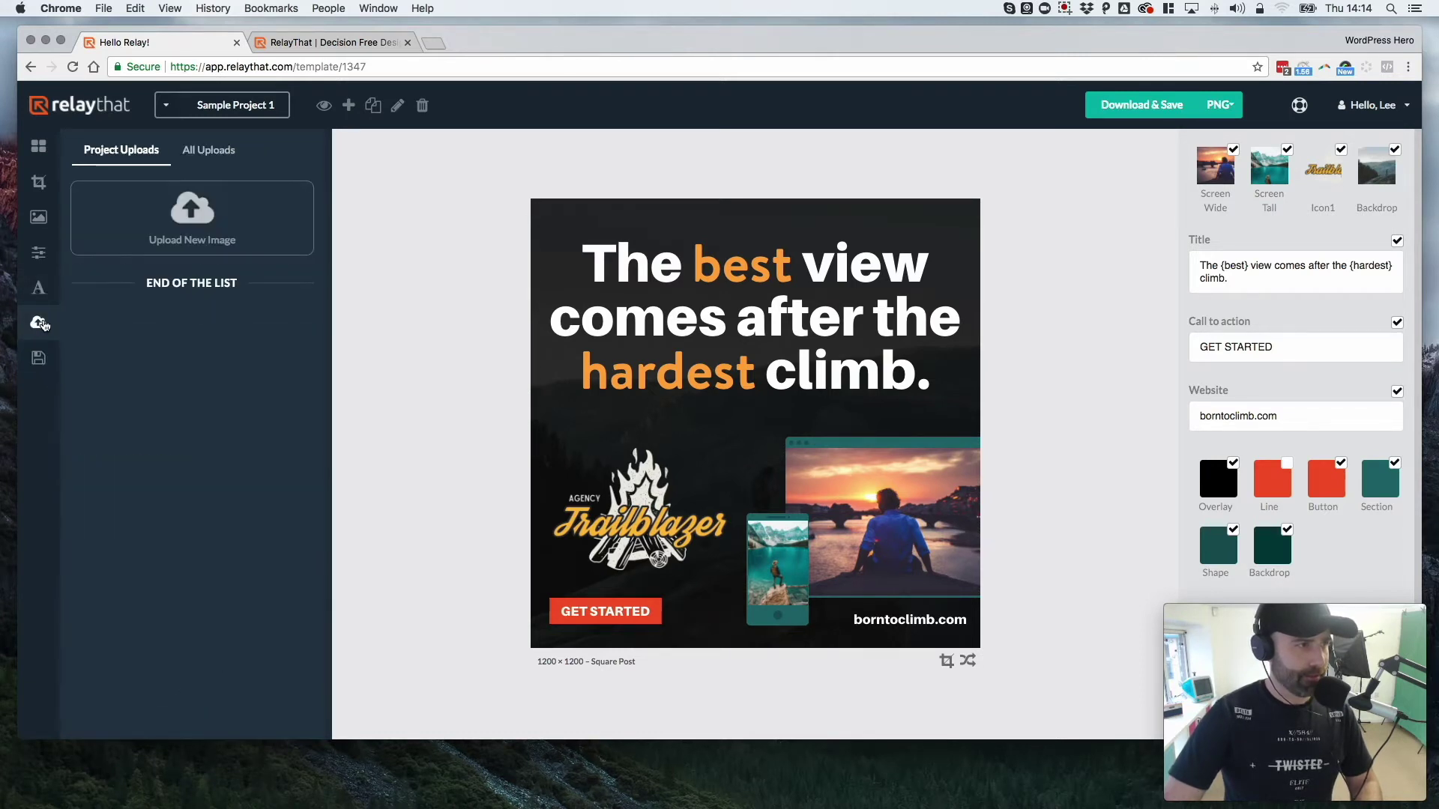
click(204, 150)
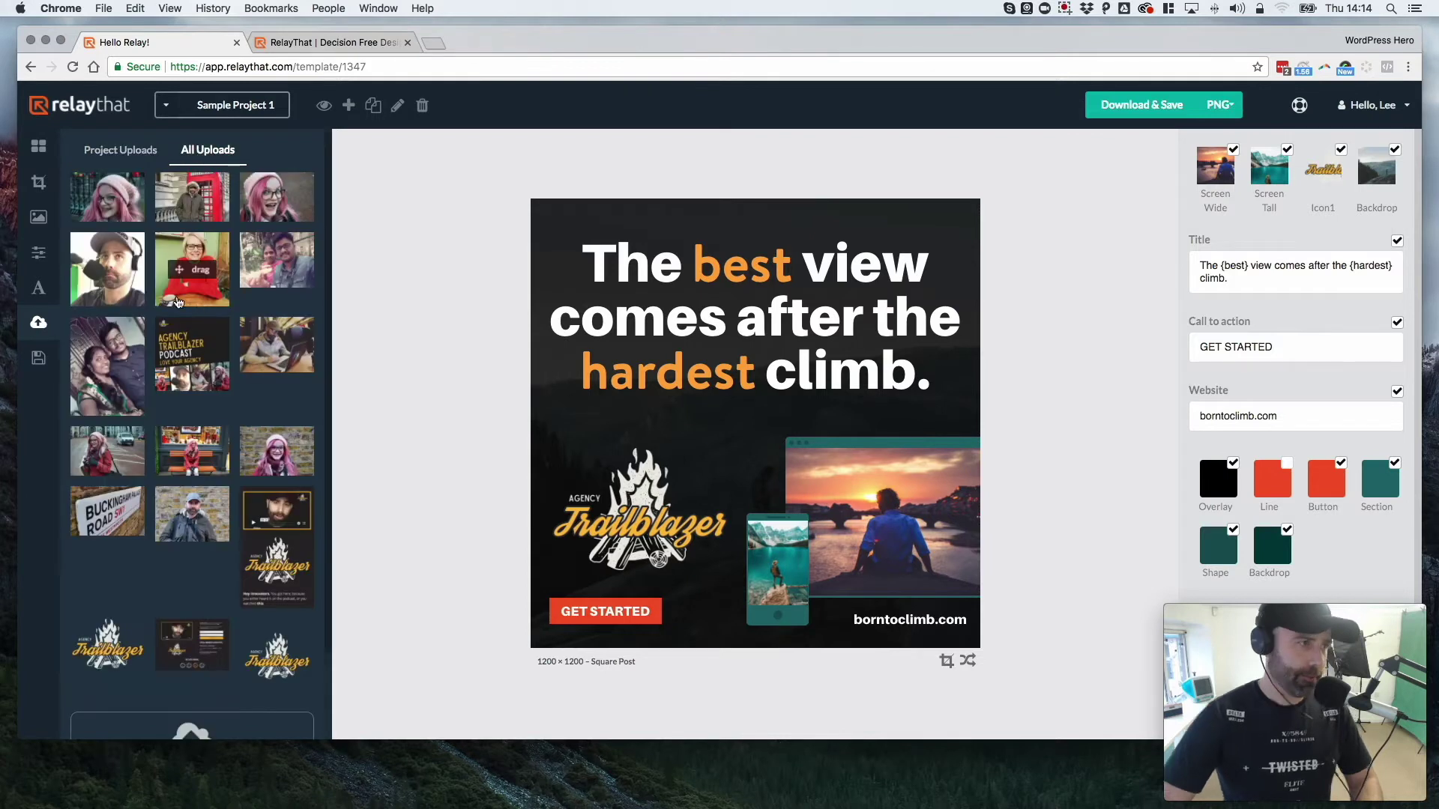
scroll(225, 243, down, 1)
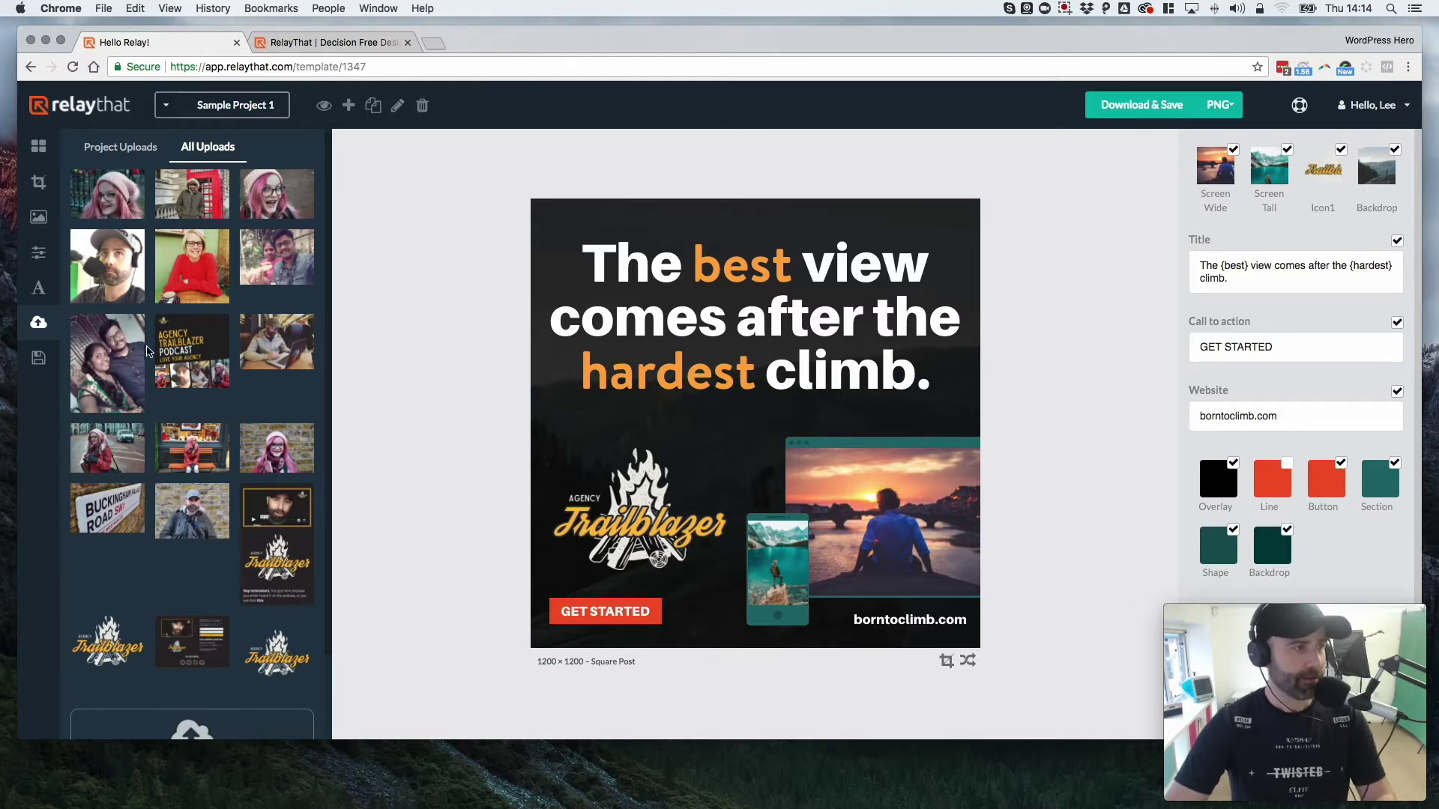
drag(112, 196, 891, 533)
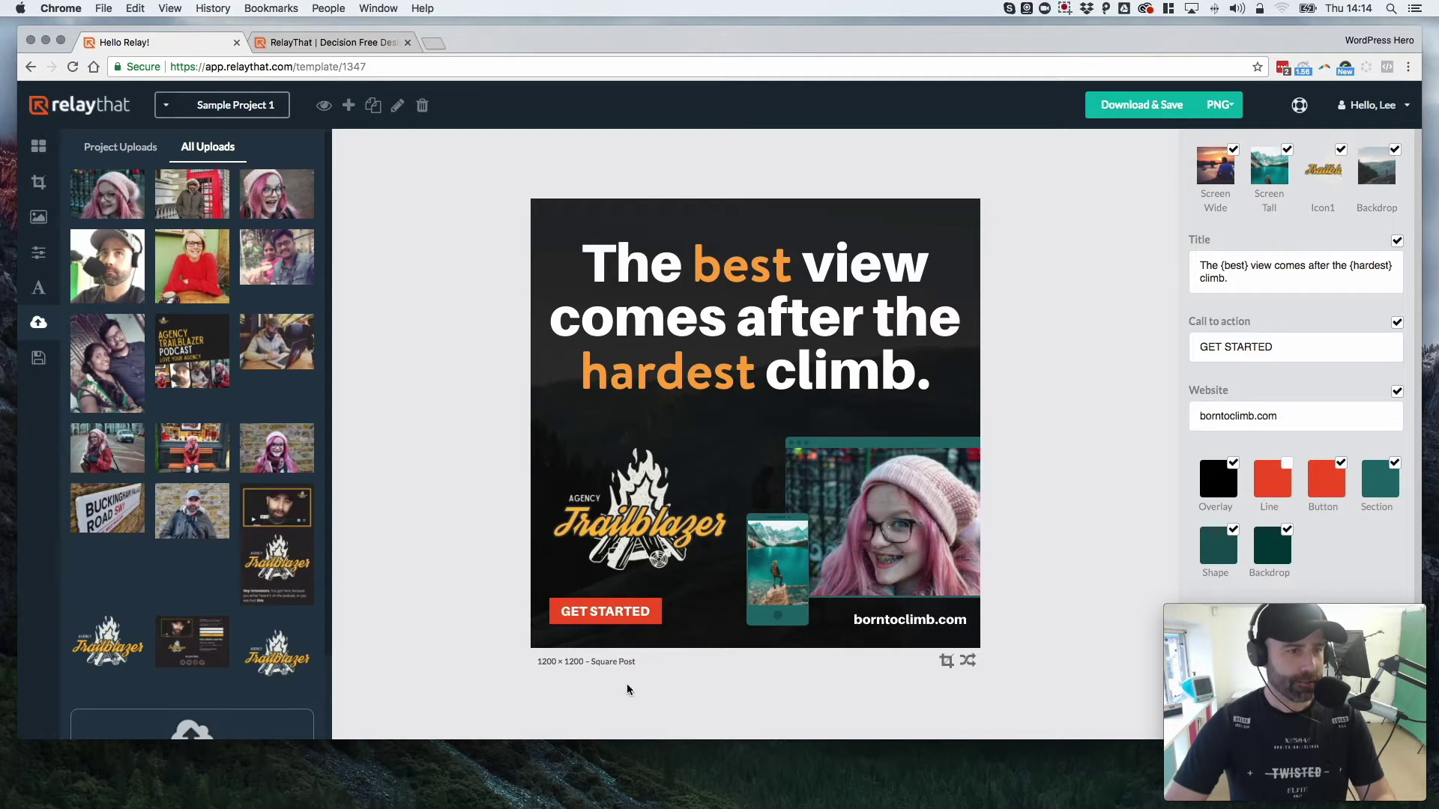
drag(196, 267, 795, 581)
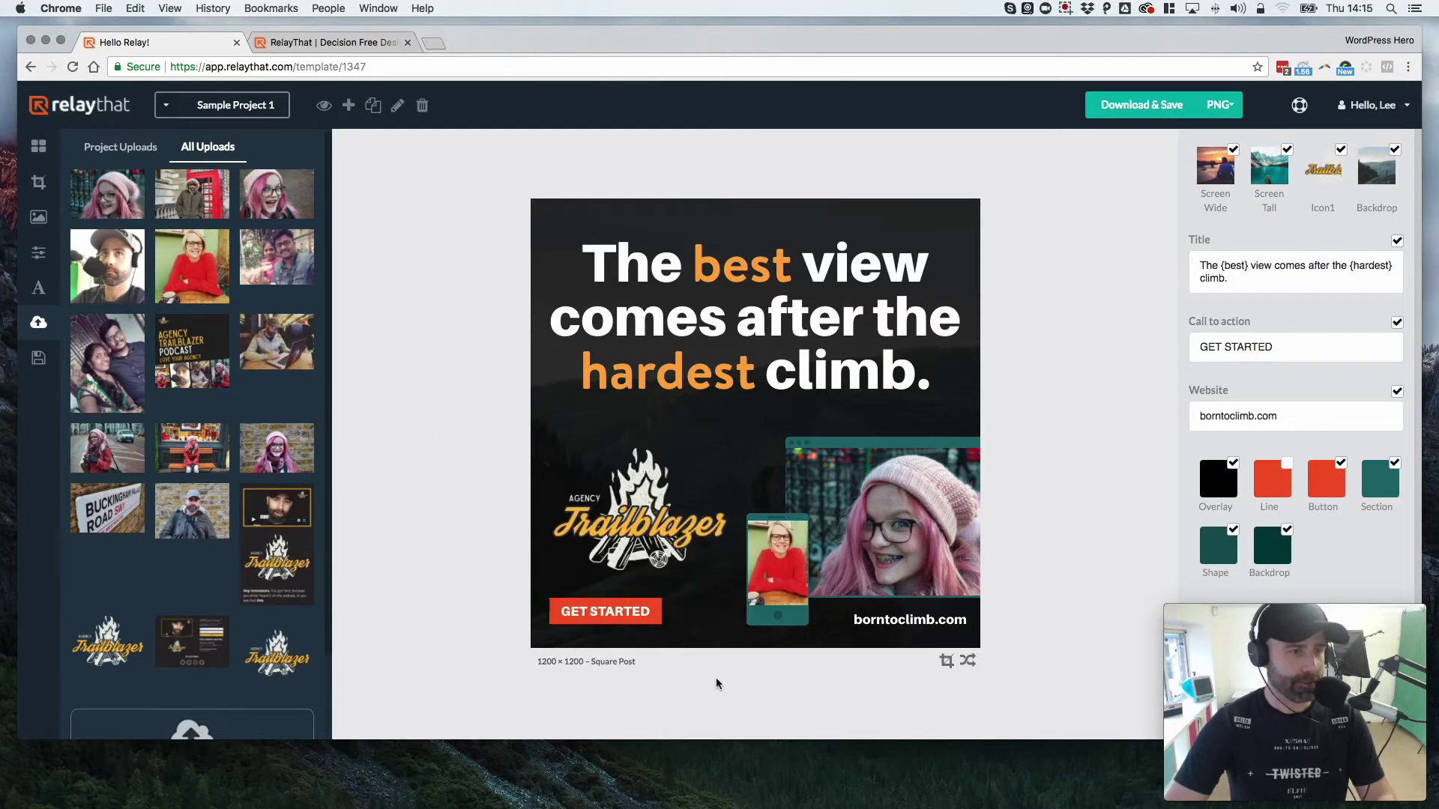
click(1291, 350)
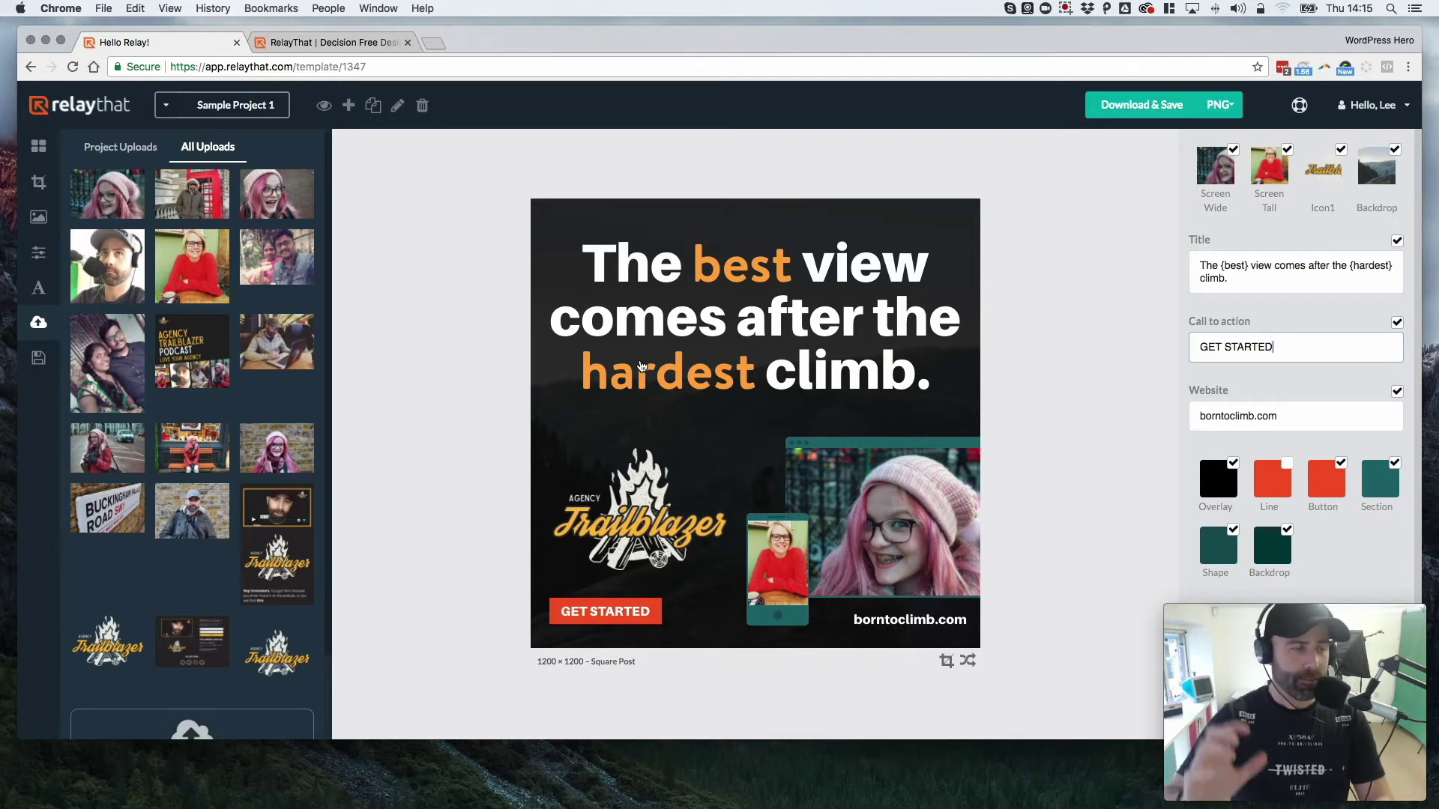
click(35, 153)
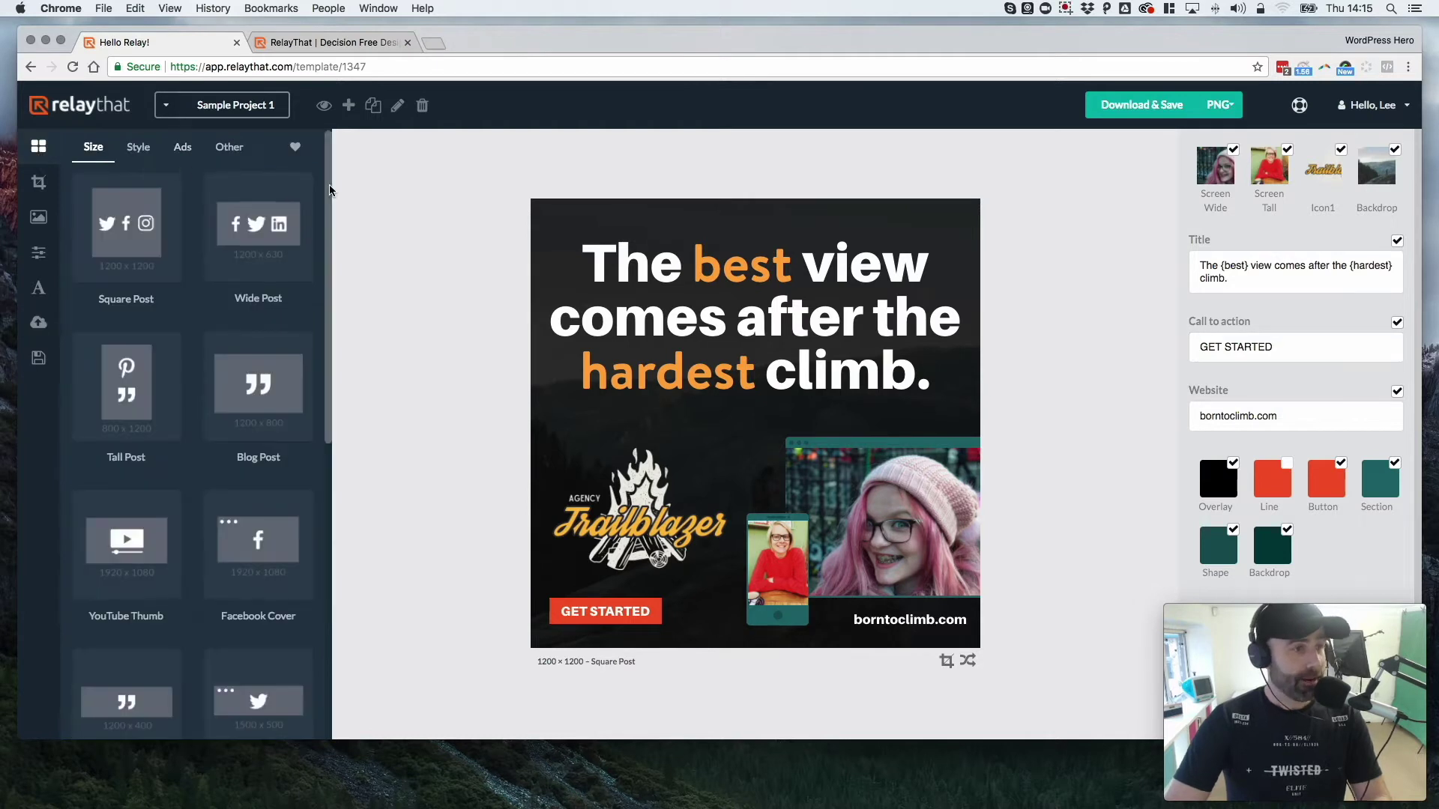
Step: Add 'm' to the website address and download the square post as a PNG
click(1281, 416)
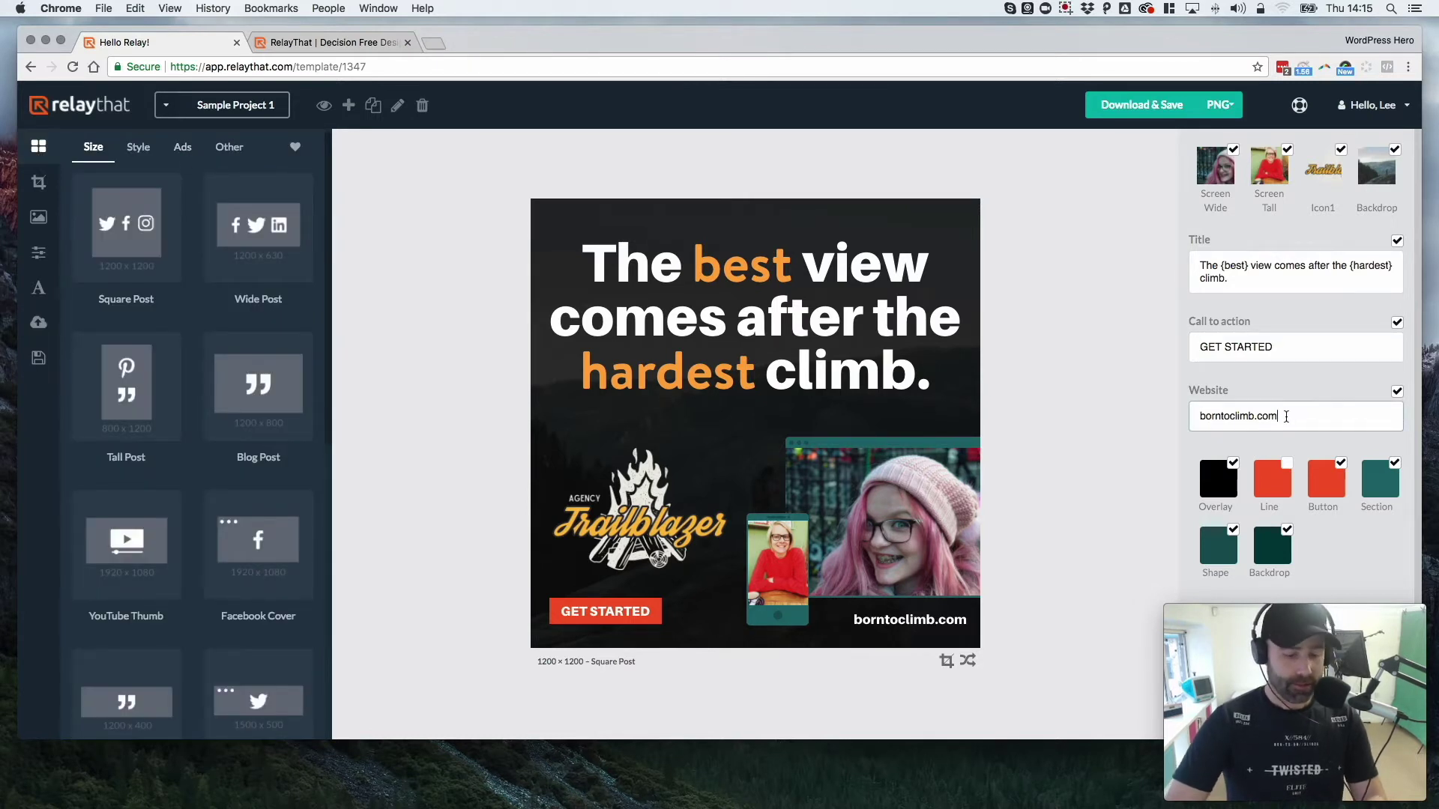
text(m)
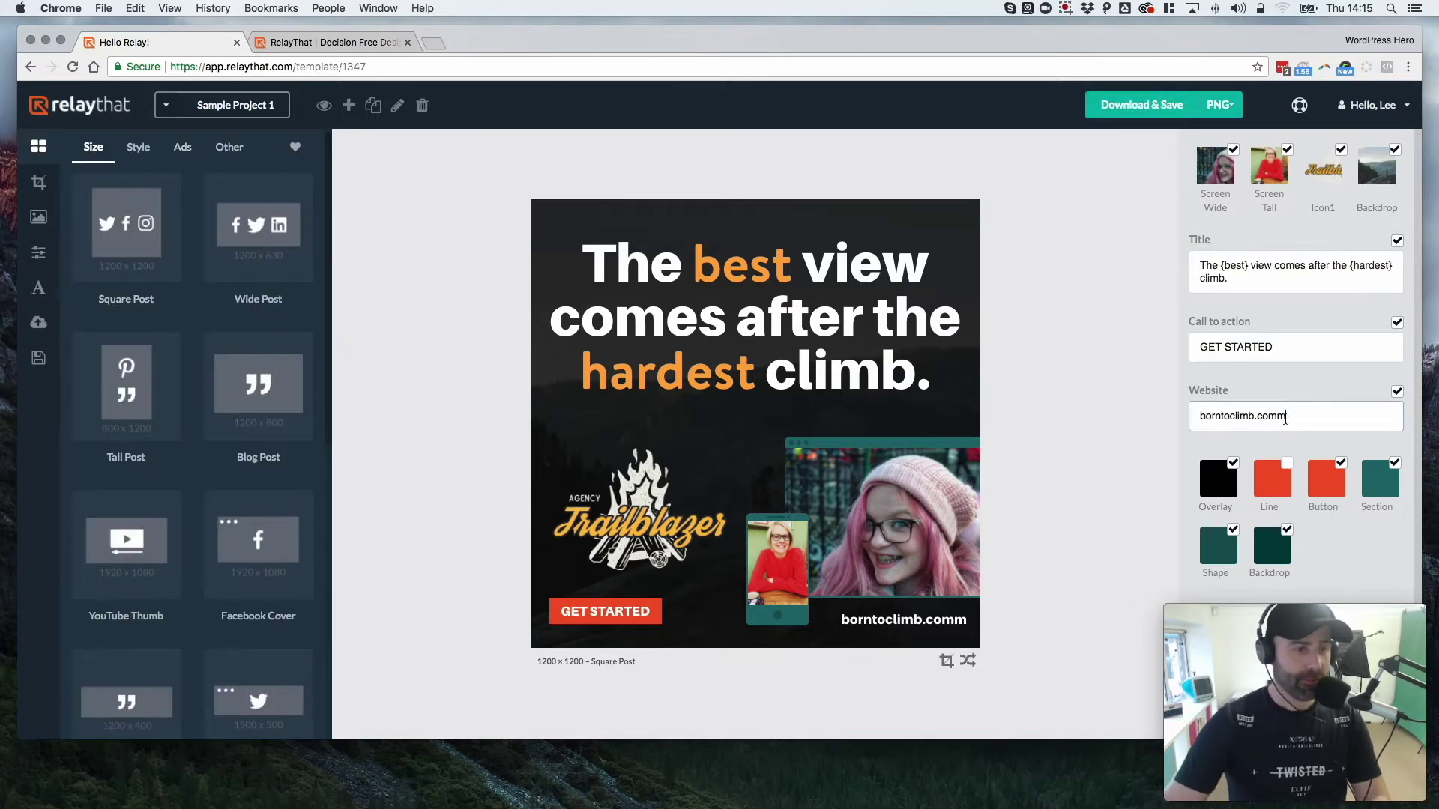
click(1046, 570)
click(1144, 114)
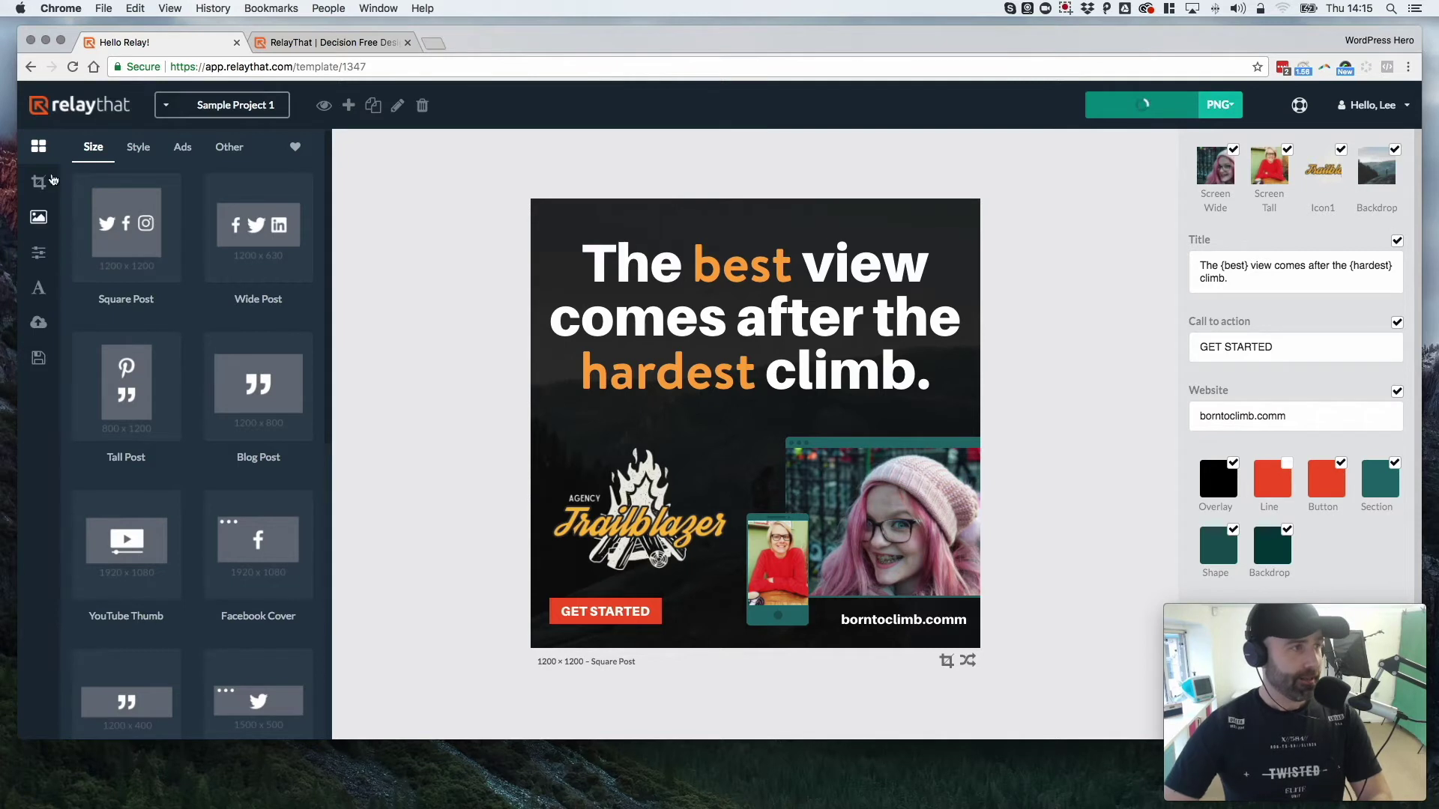
Step: Apply the 1200×800 tablet mockup Blog Post template from the Mockup style category
click(138, 148)
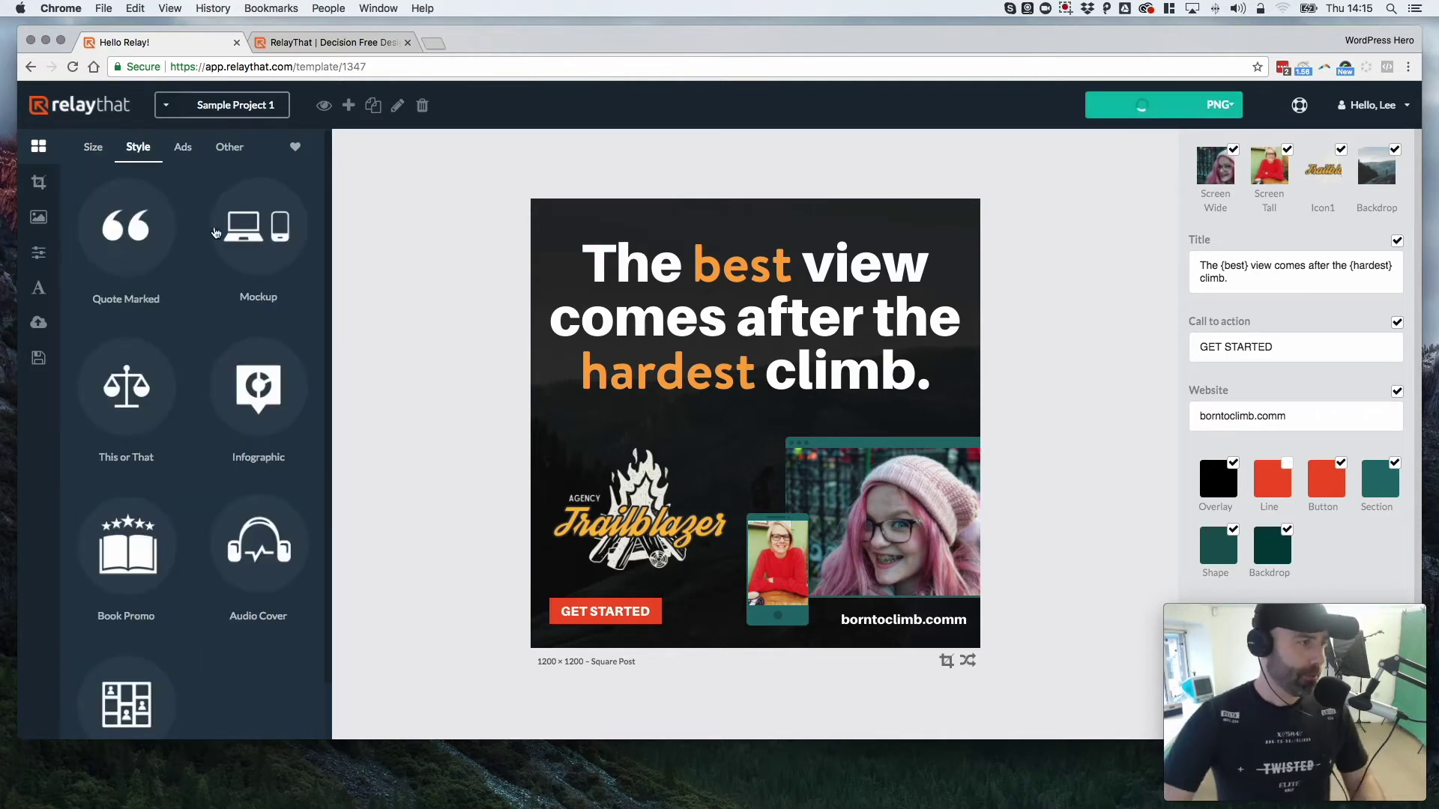
click(263, 232)
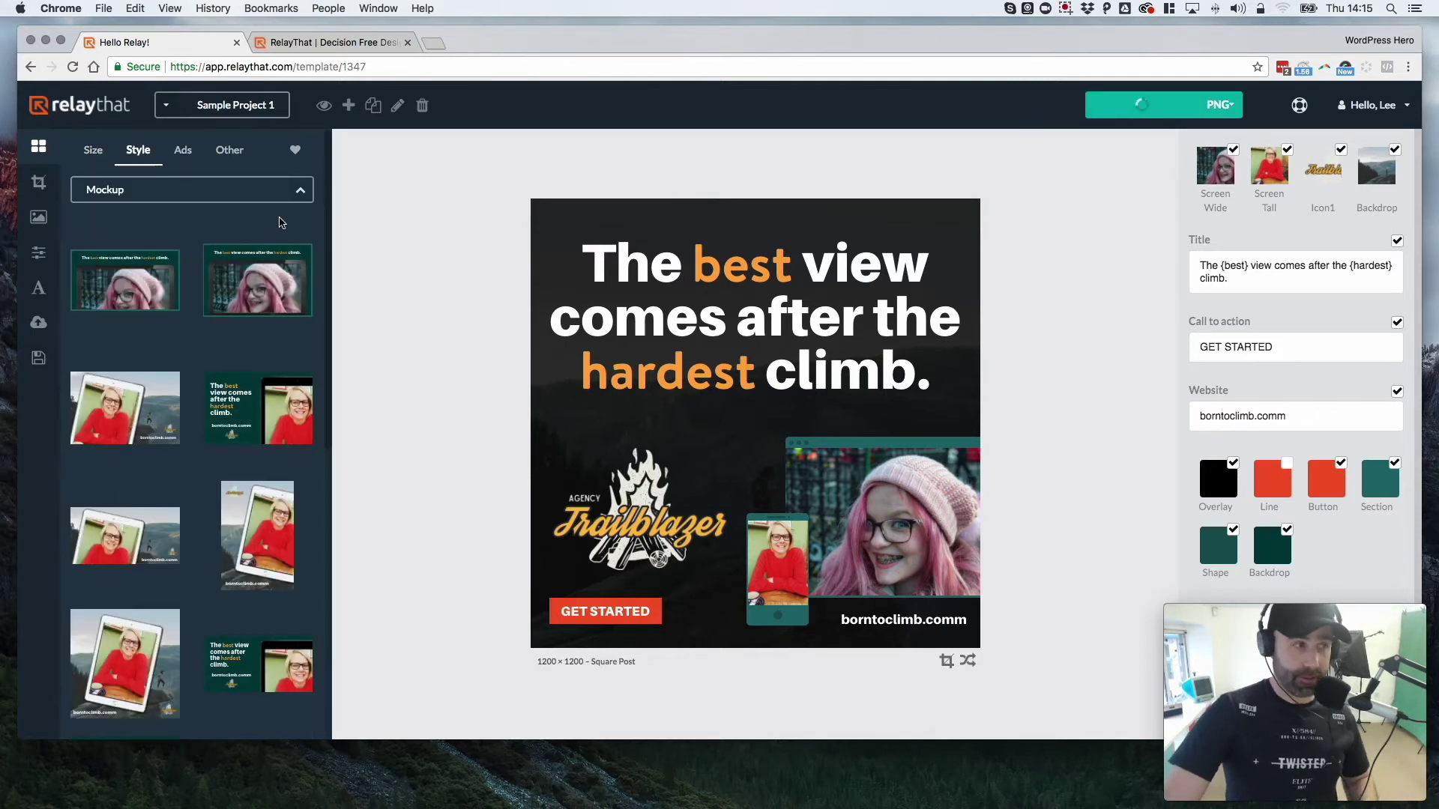
scroll(234, 355, down, 1)
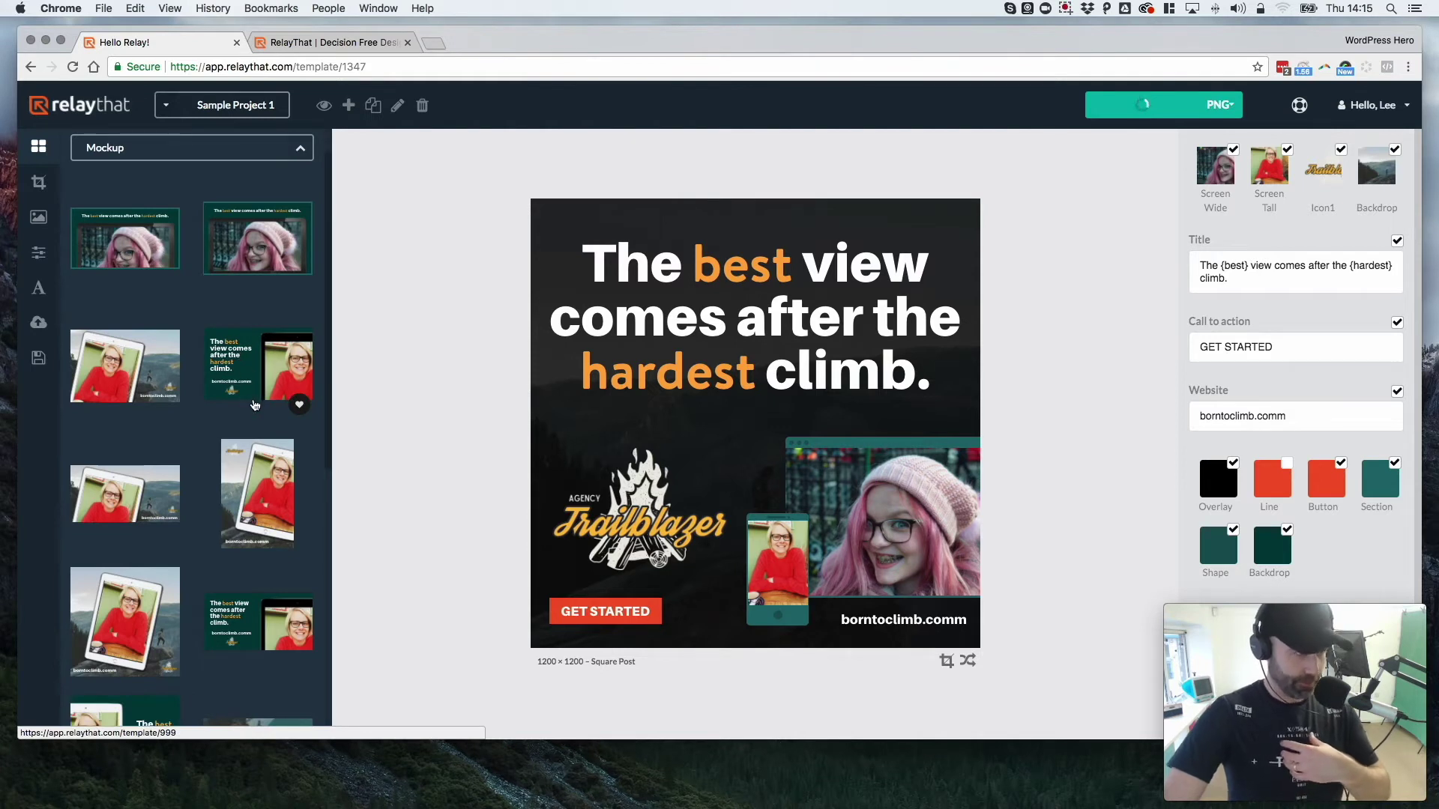
scroll(246, 405, down, 1)
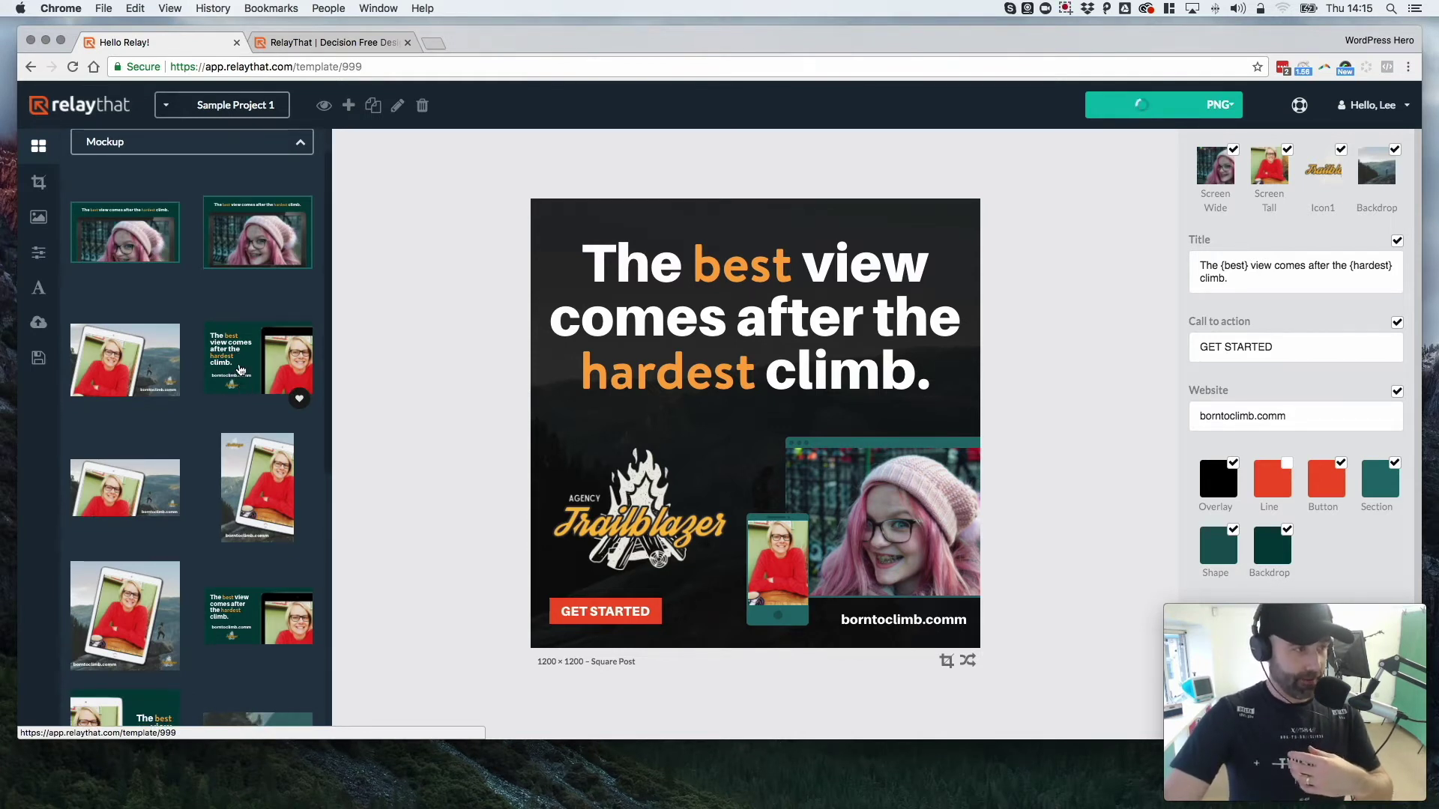
click(240, 369)
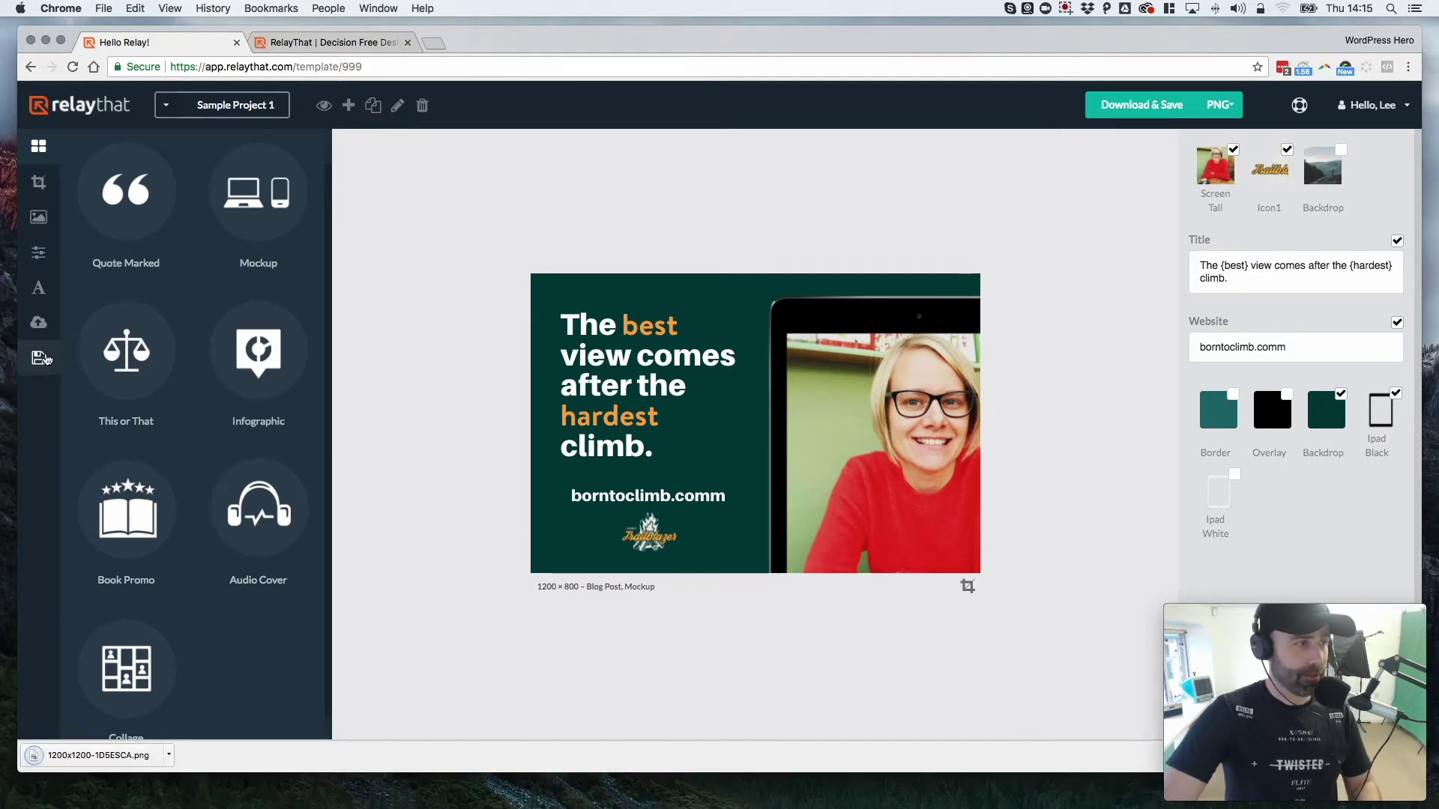
Step: Place the headphones man photo on the tablet screen, keeping the Icon1 logo visible
click(38, 322)
click(209, 149)
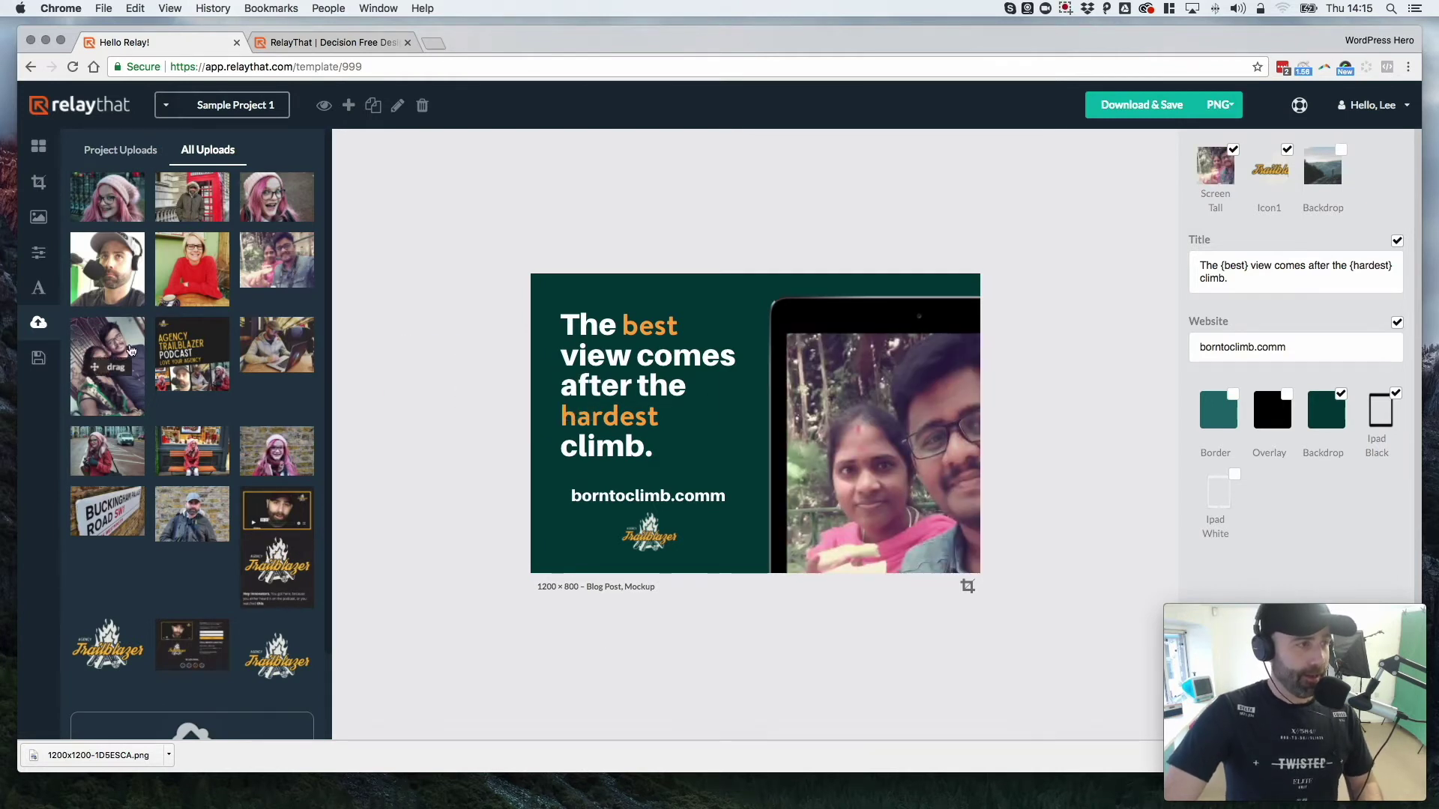
drag(108, 269, 890, 495)
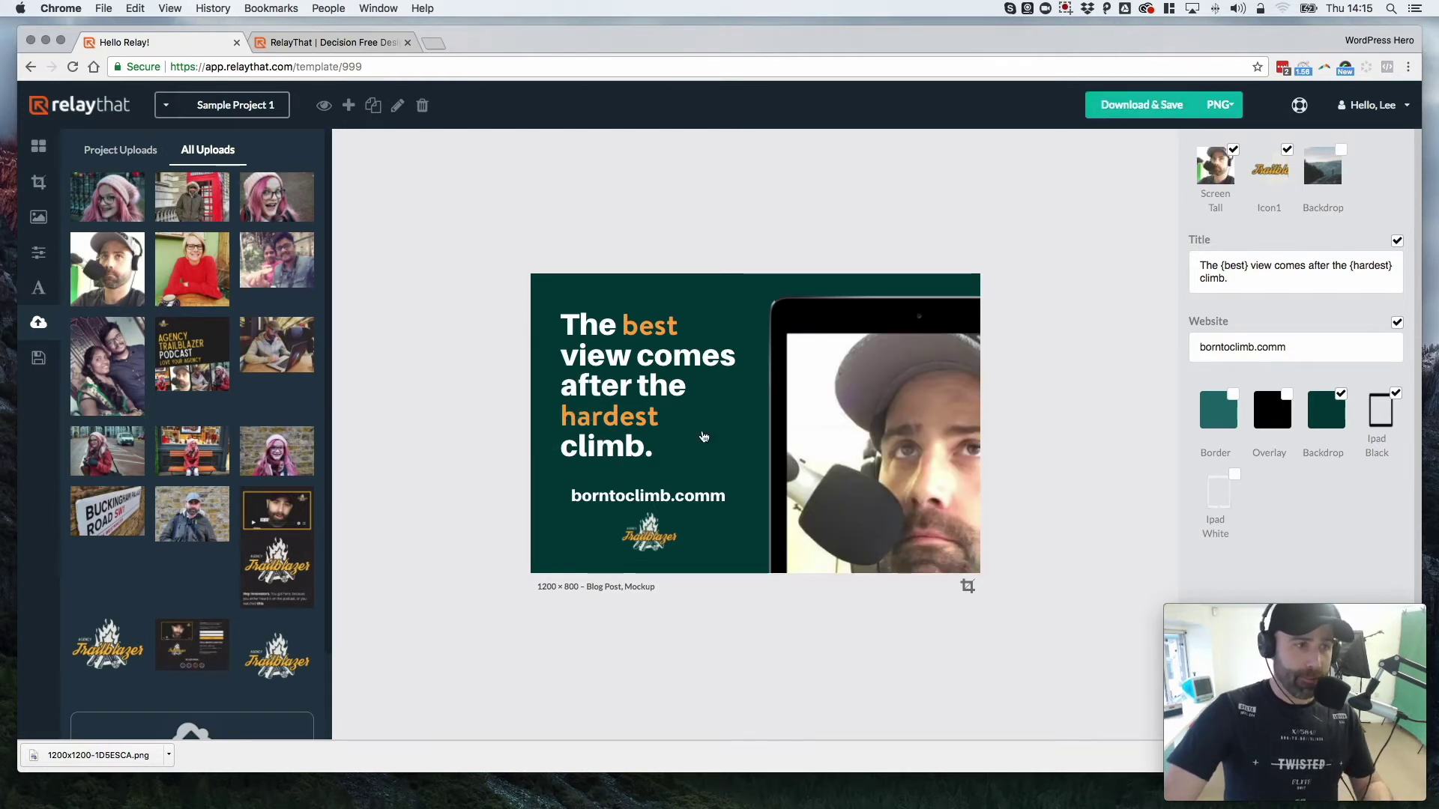
click(1285, 150)
click(1285, 150)
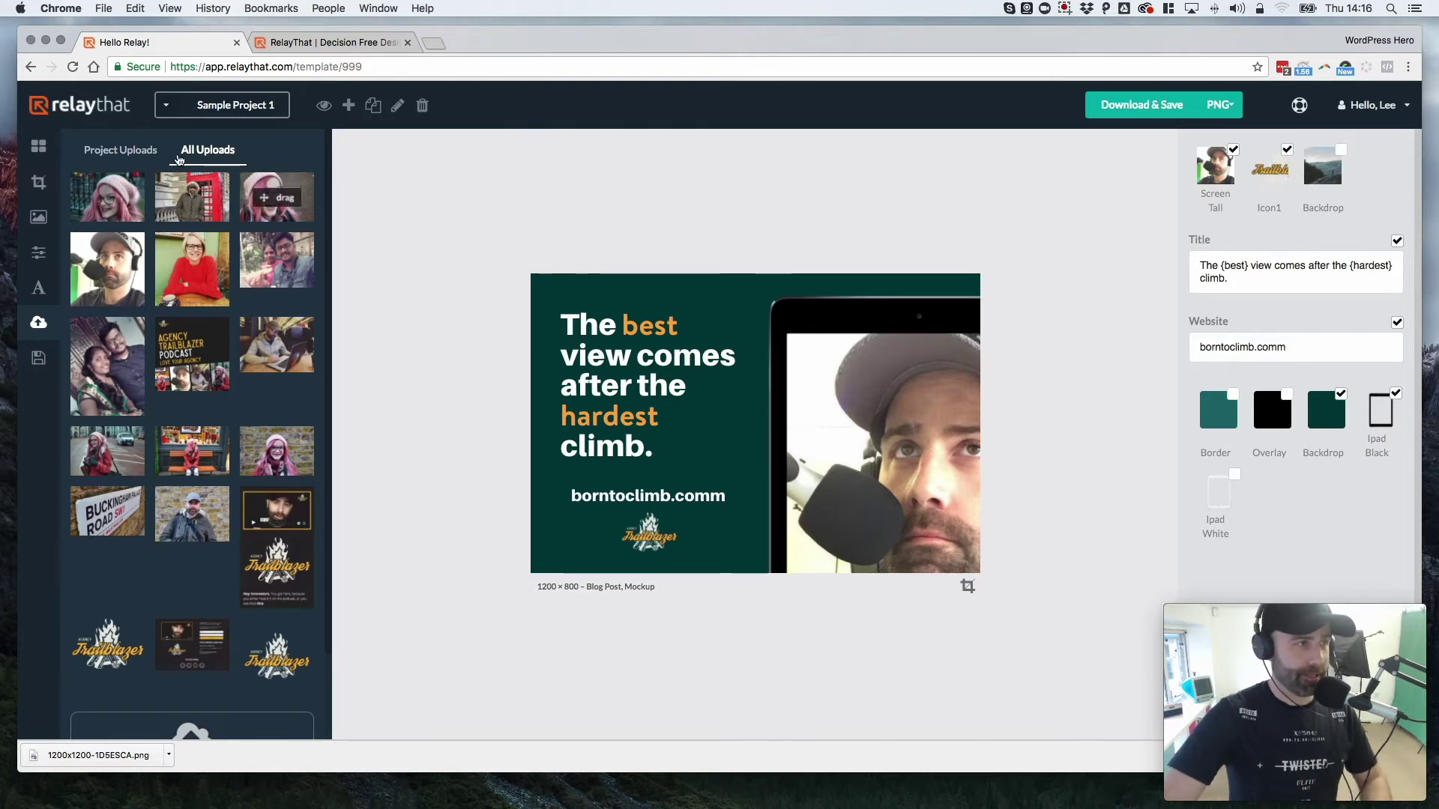
click(38, 146)
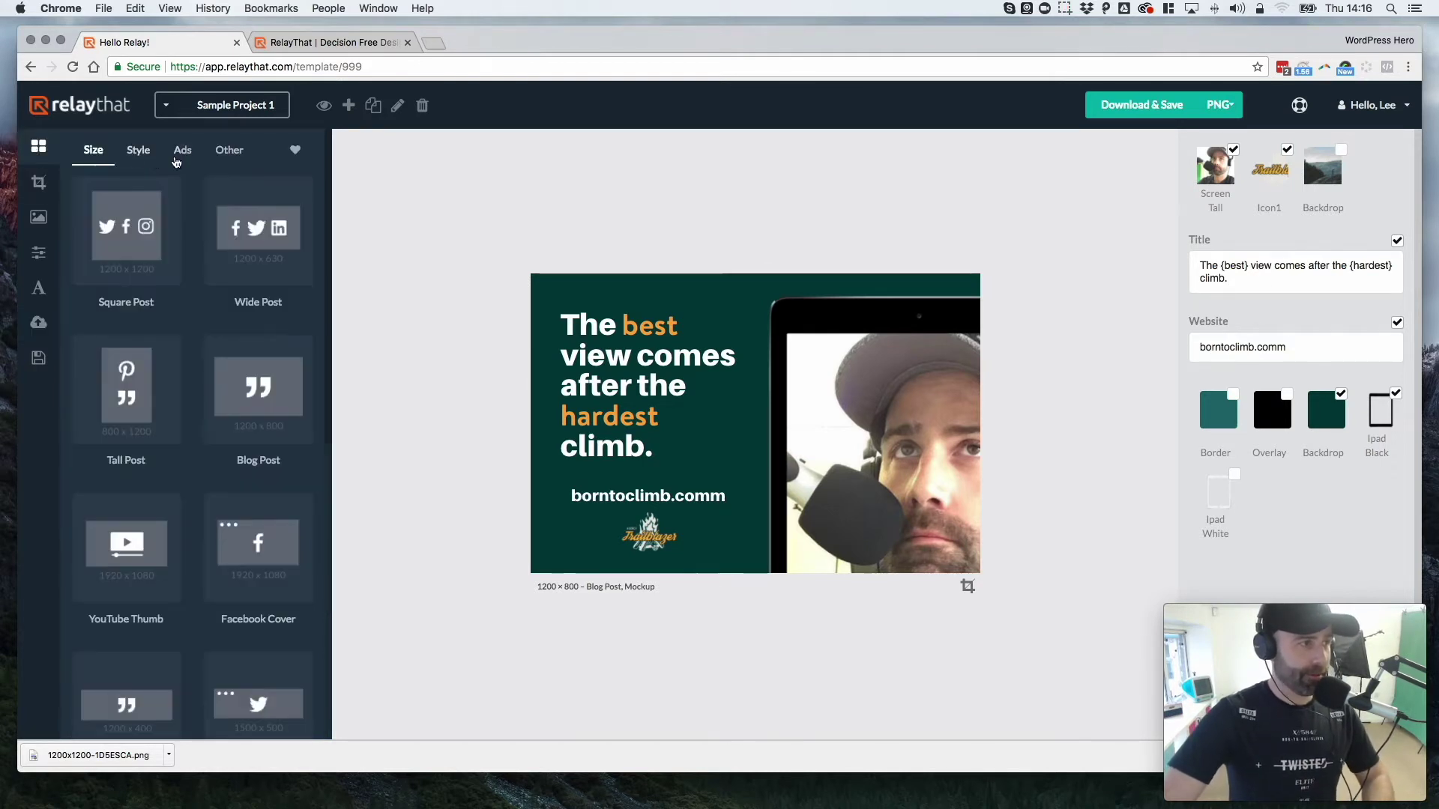
Step: Browse the Other and Ads categories, then list the Facebook Cover size templates
click(213, 155)
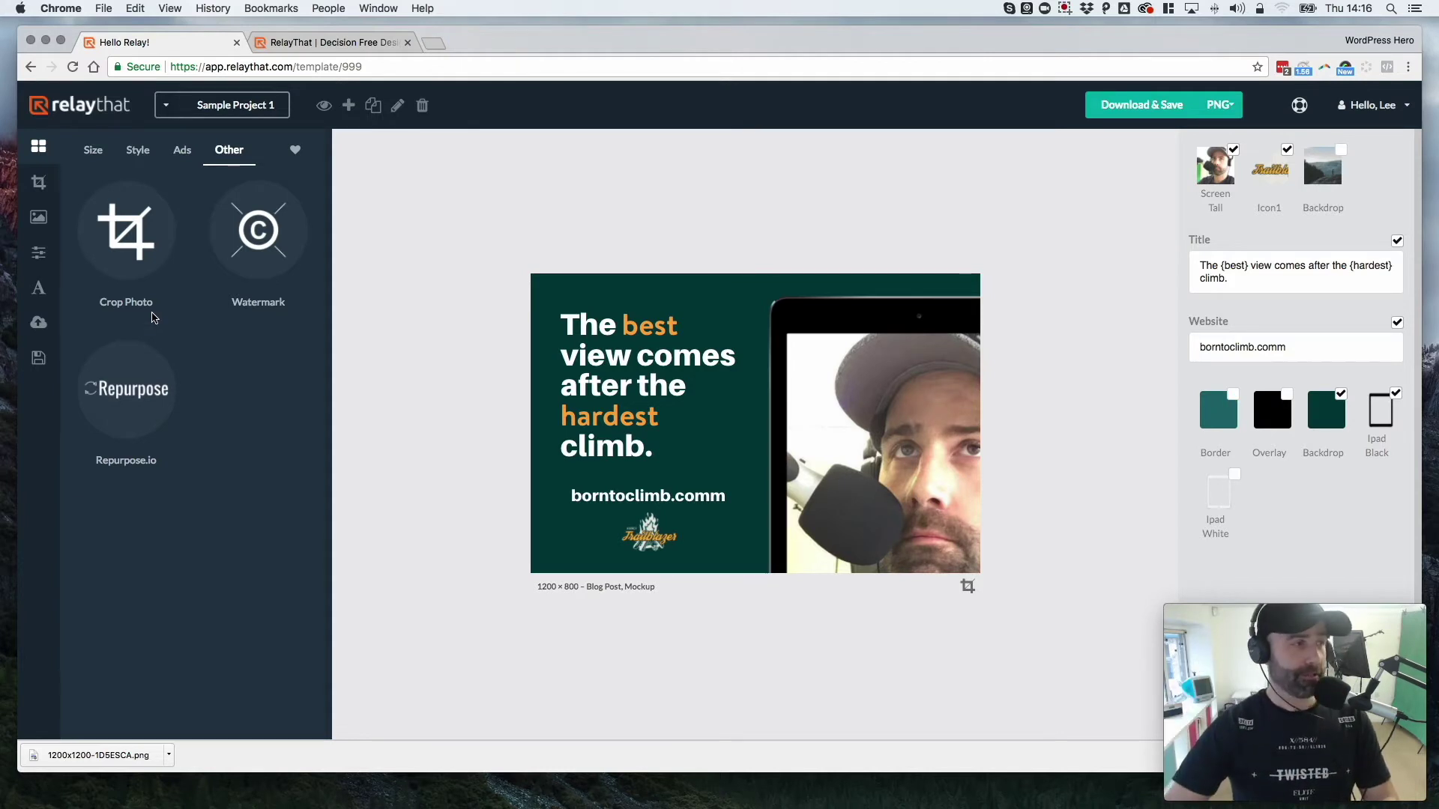
click(183, 150)
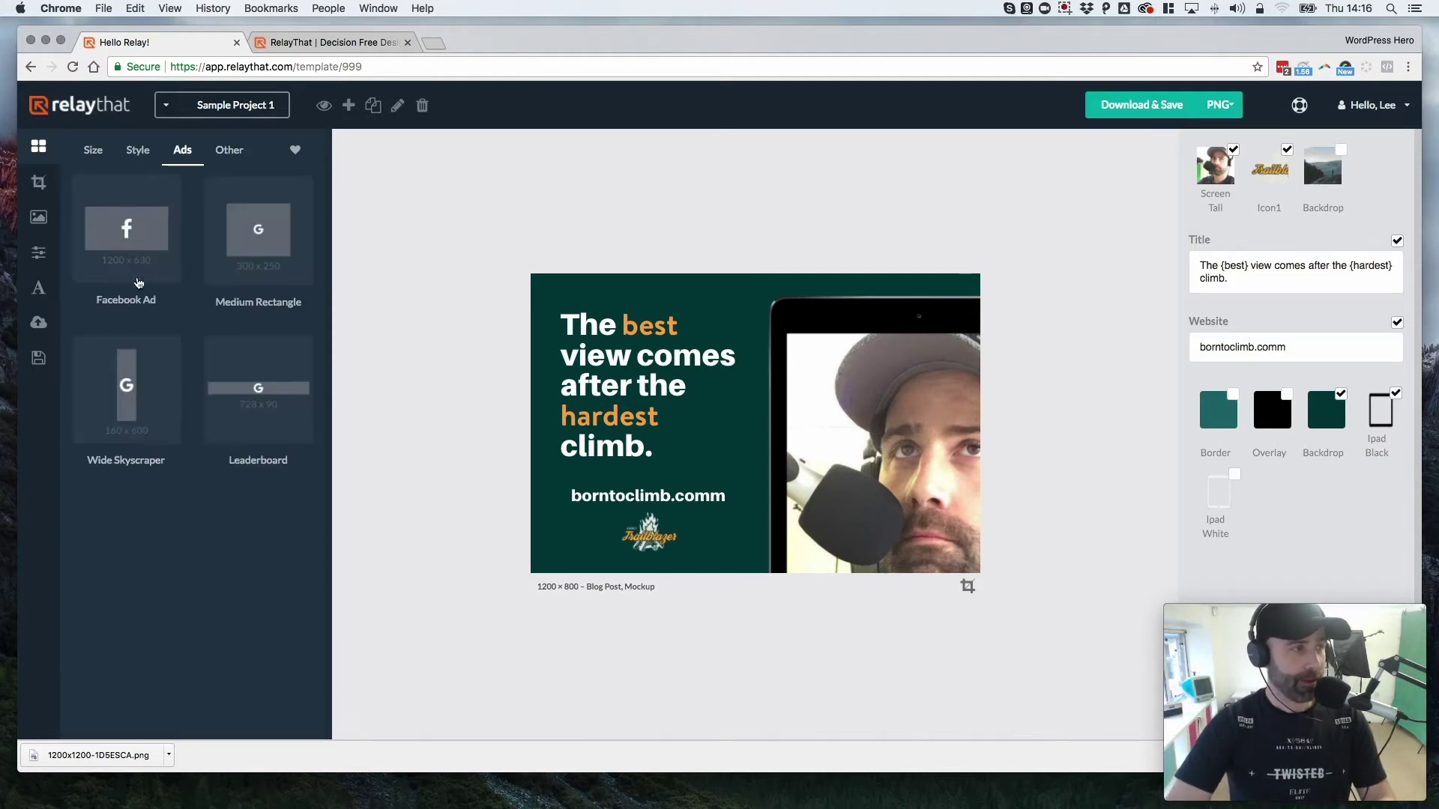
click(129, 233)
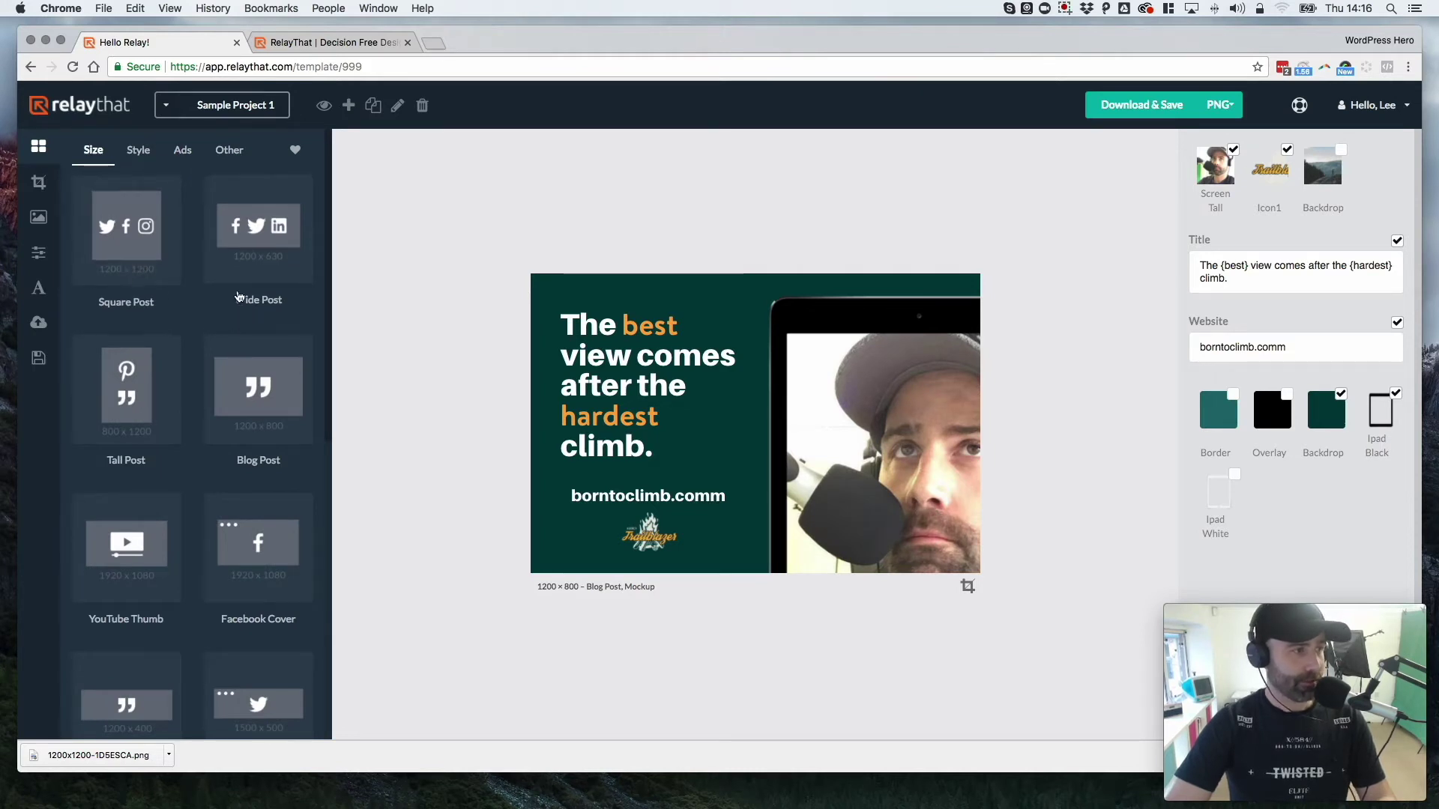
scroll(286, 431, down, 4)
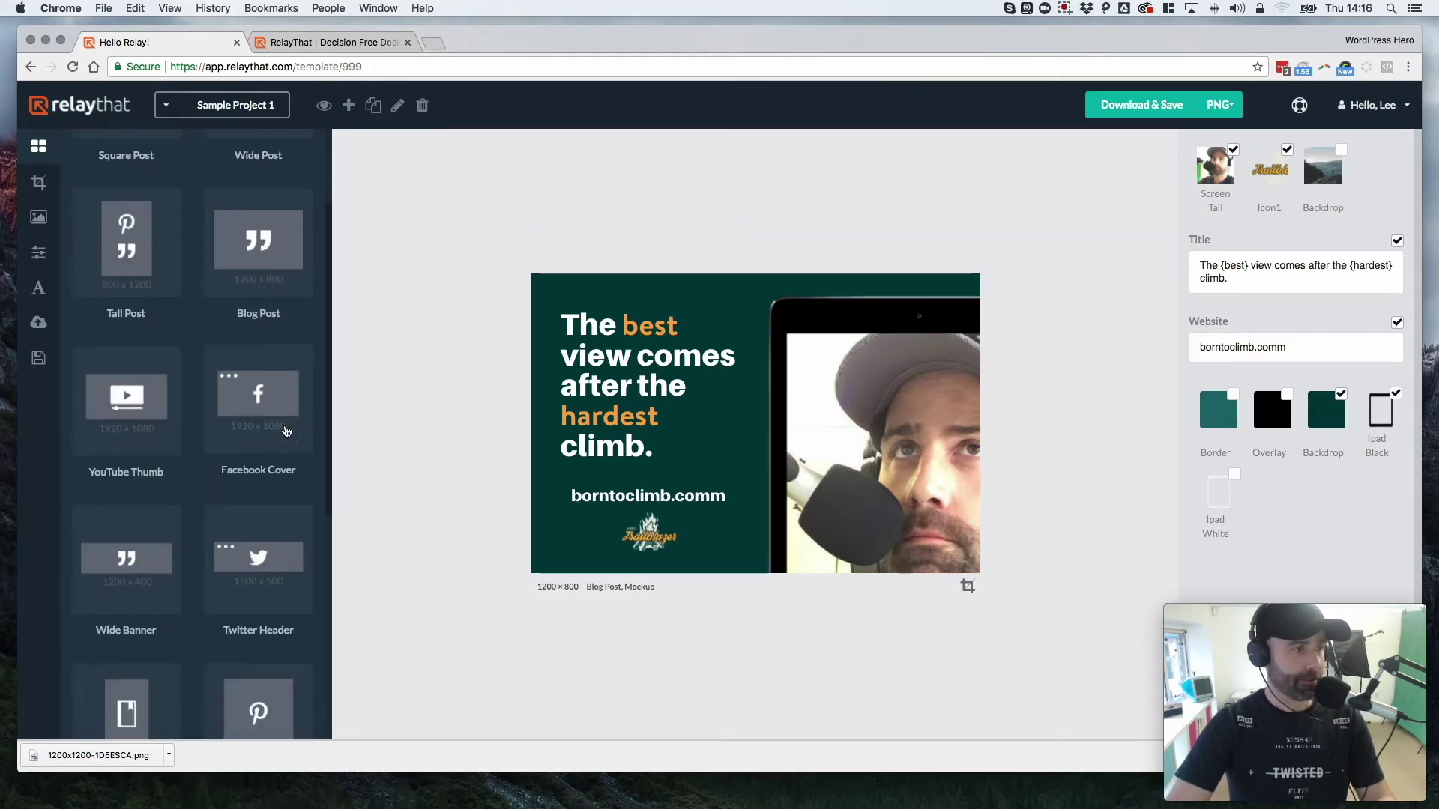
scroll(285, 423, down, 2)
click(257, 324)
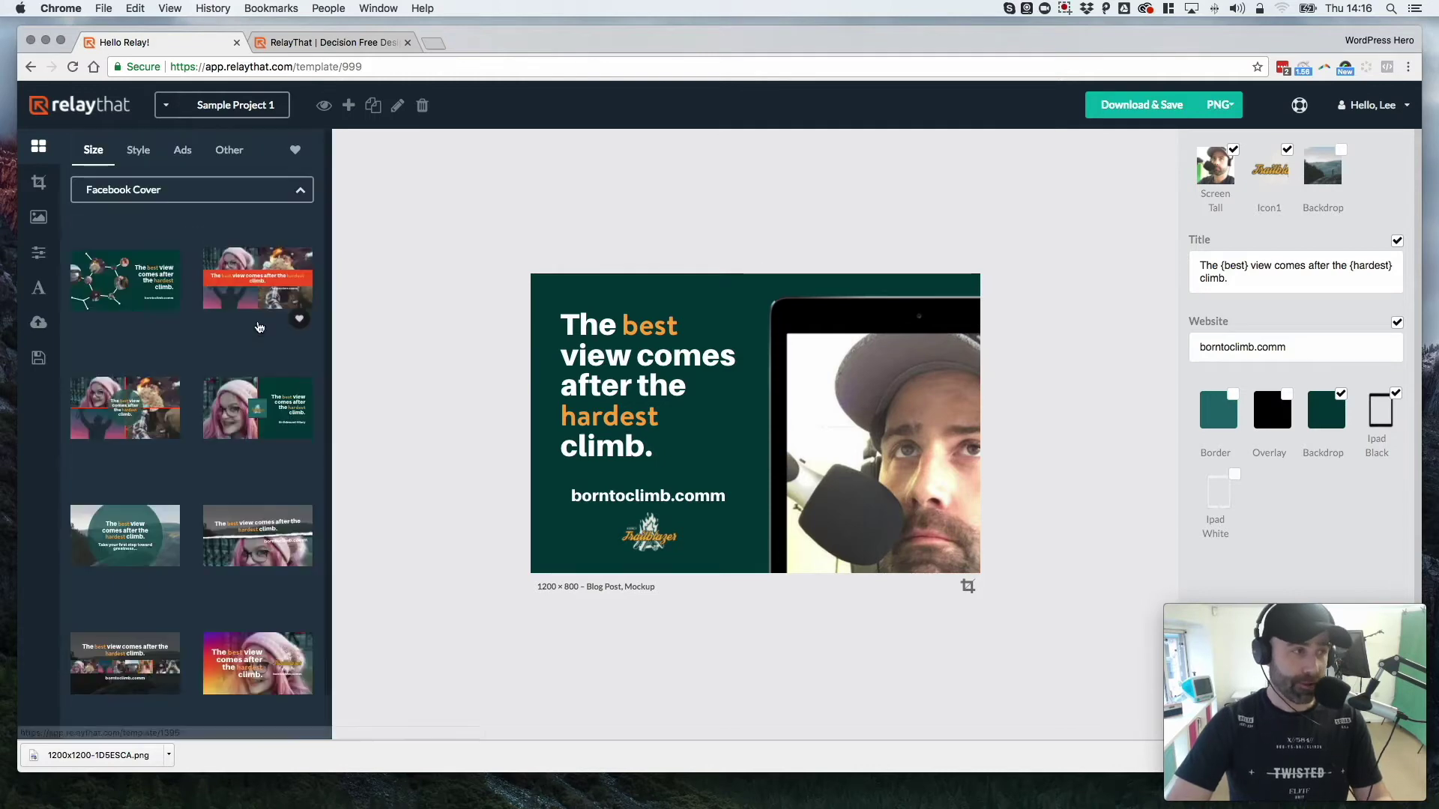
Step: Apply the network-graphic Facebook Cover template and bring up all uploaded images
click(129, 283)
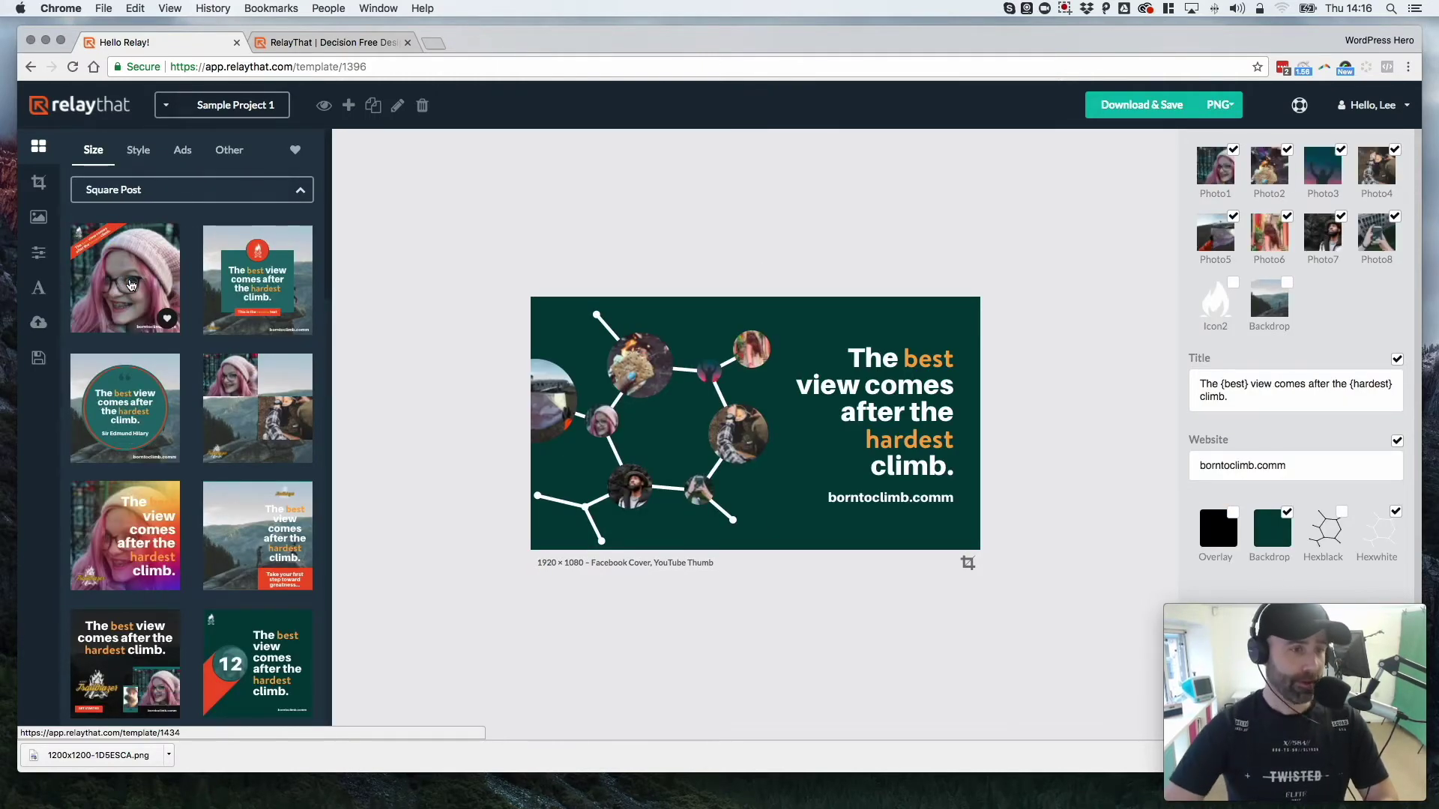
click(38, 322)
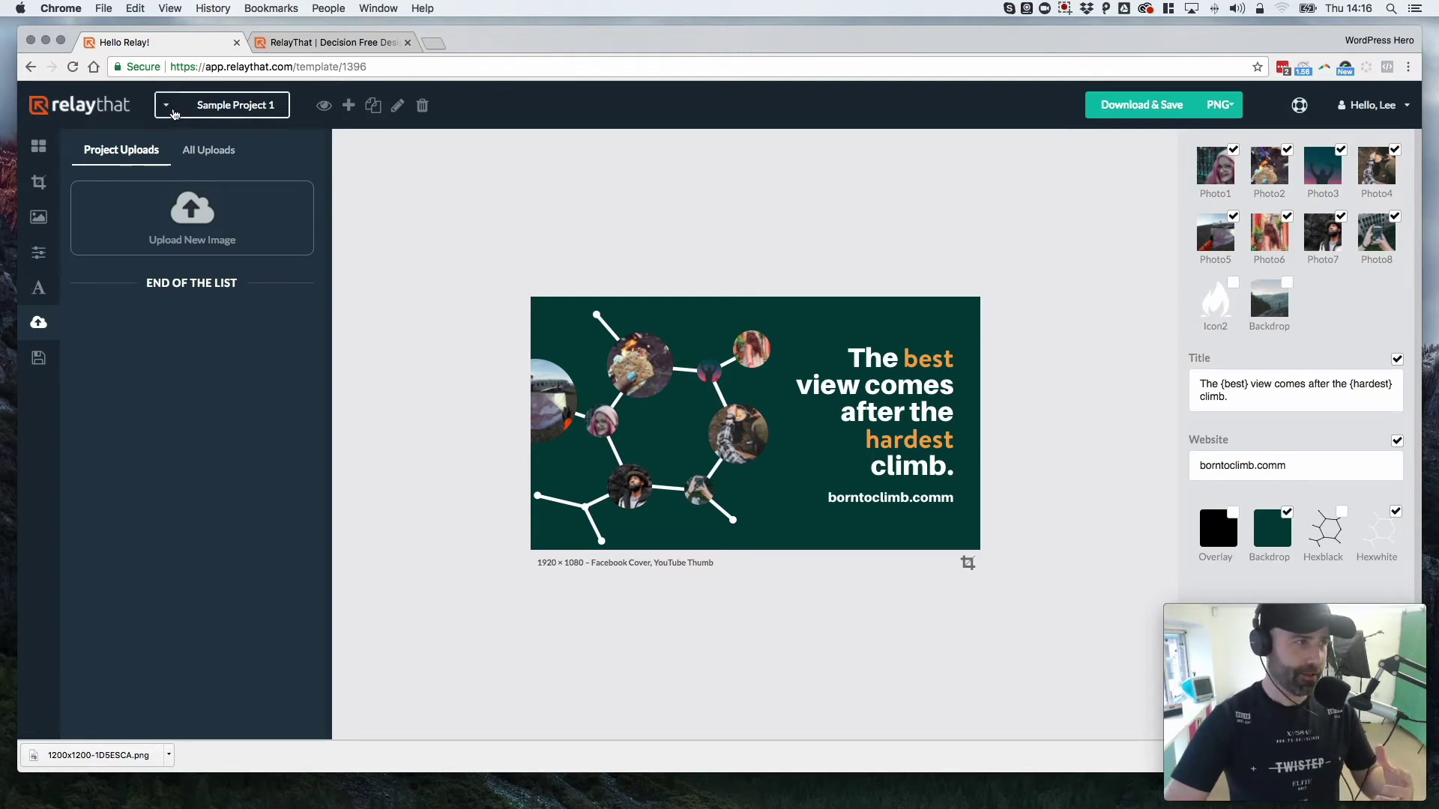
click(191, 151)
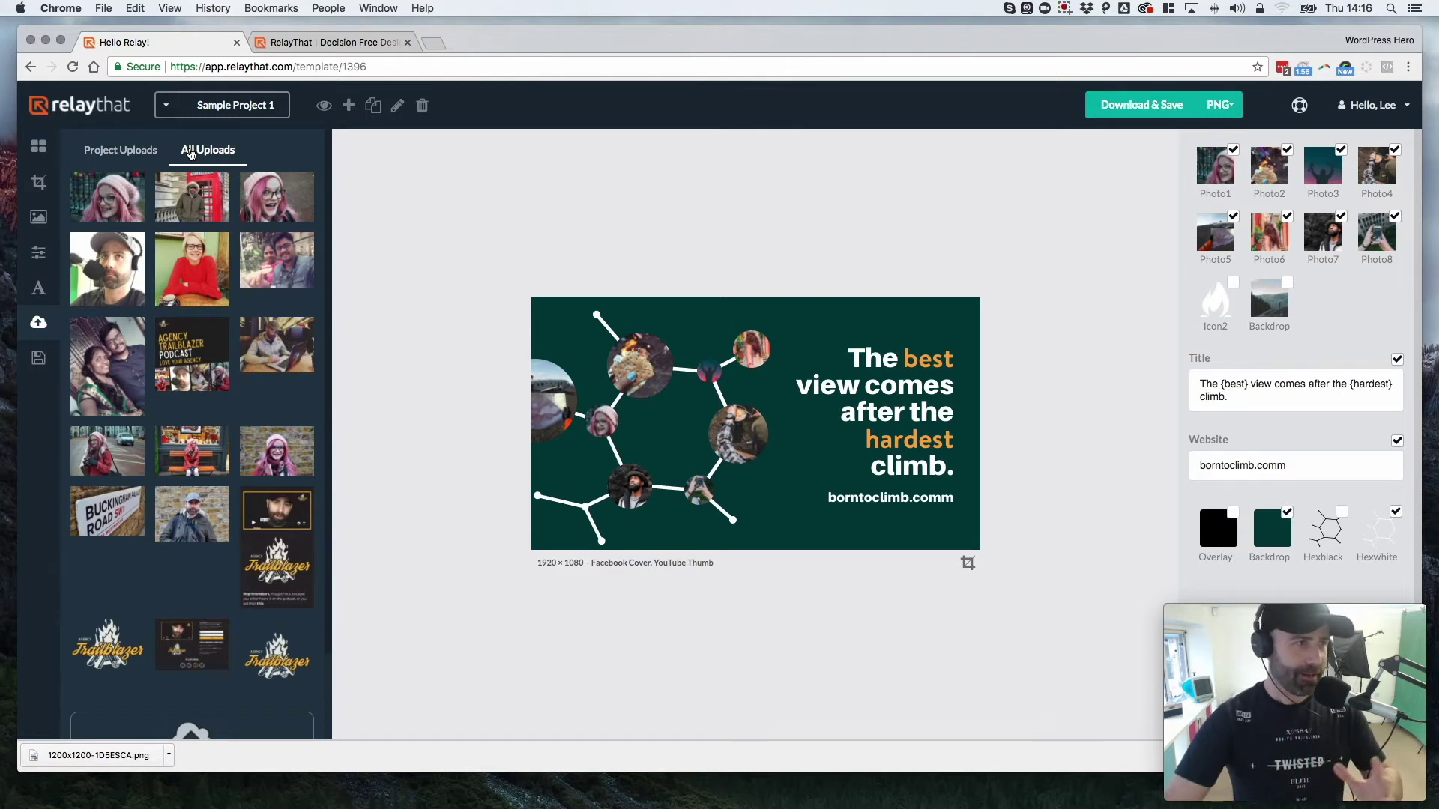
Step: Fill the hexagon circles with the pink-haired woman, headphones man and couple photos
drag(263, 196, 740, 345)
drag(109, 275, 246, 335)
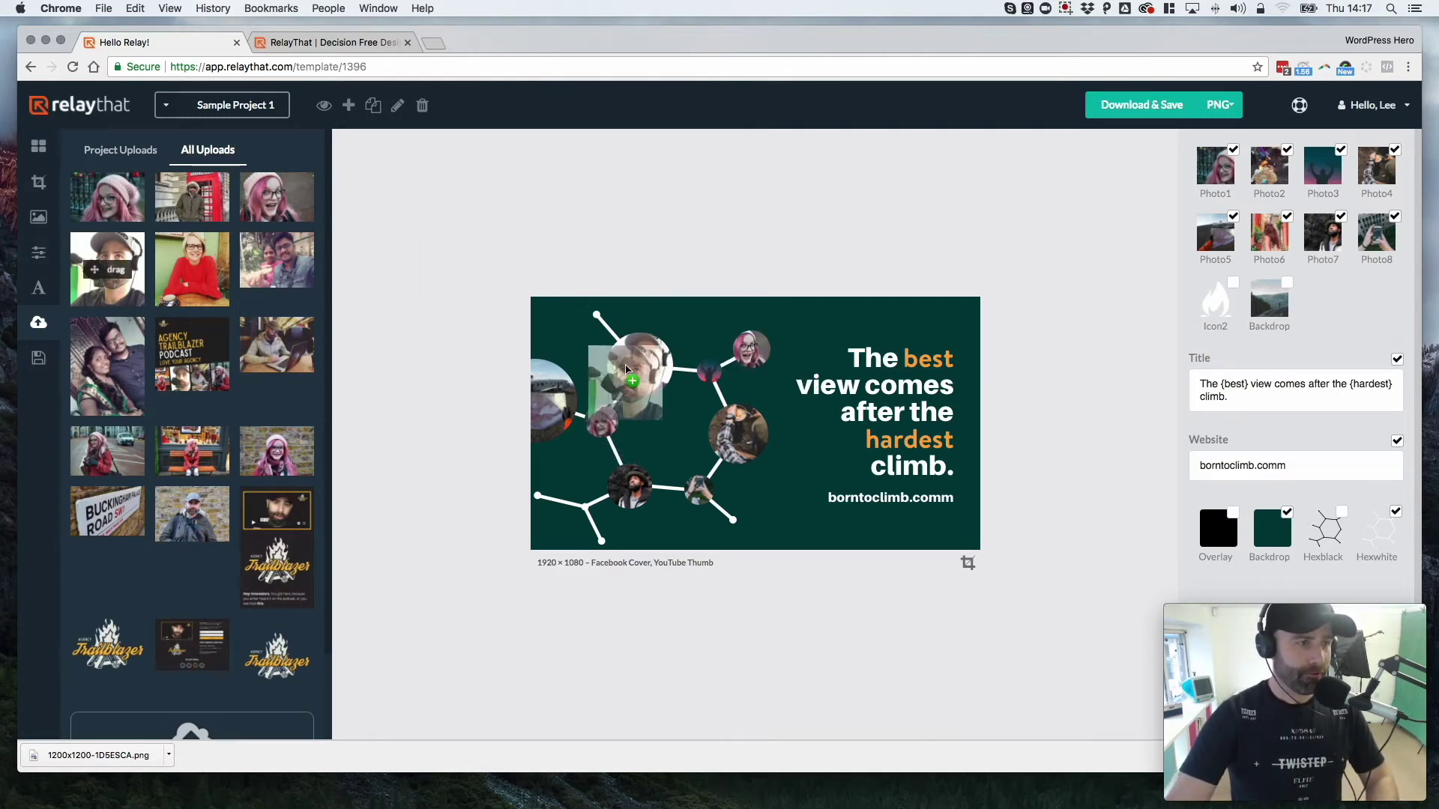
drag(625, 367, 625, 368)
drag(107, 197, 626, 491)
drag(107, 366, 605, 517)
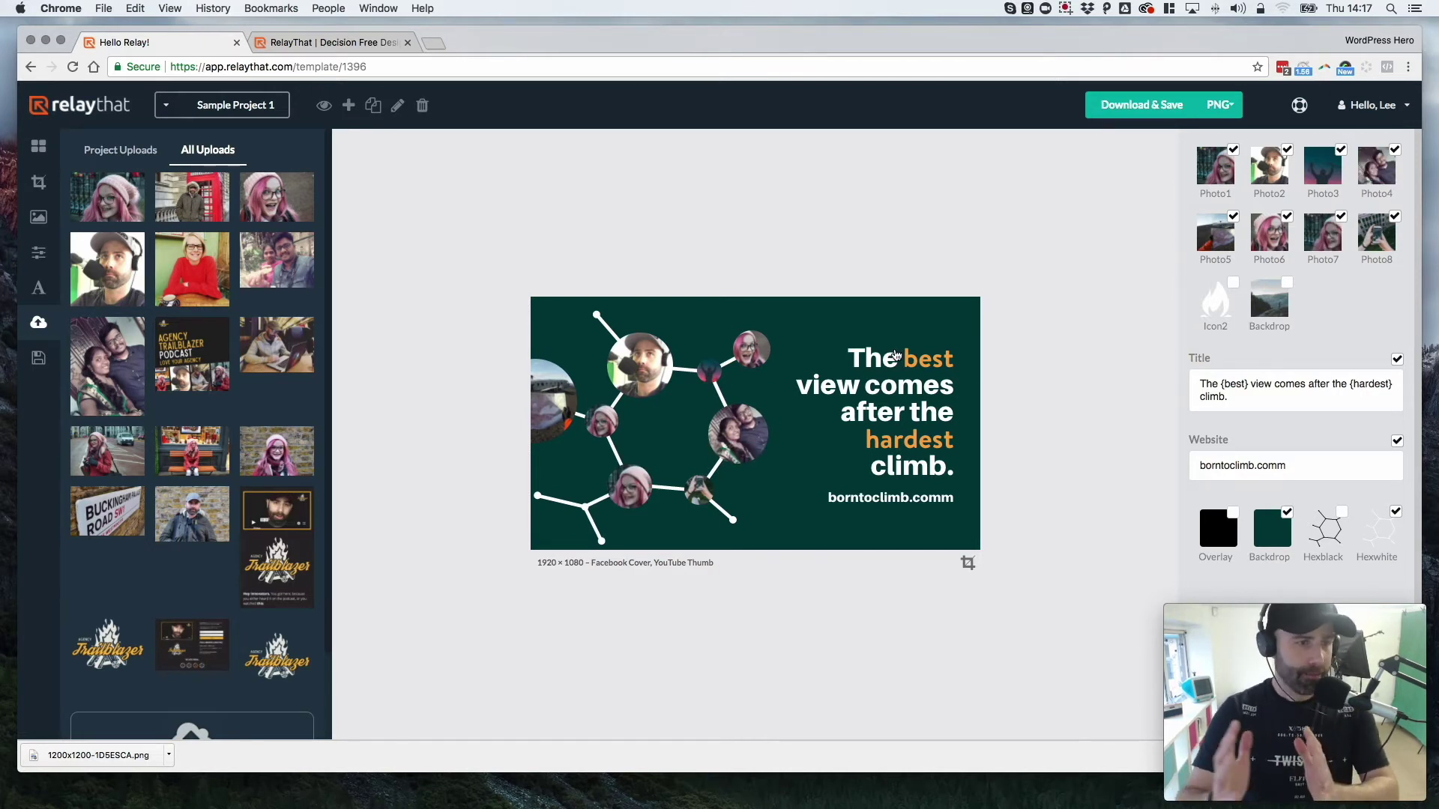
click(243, 110)
Step: Switch to the Demo Brand project and apply the 1200×1200 Square Post quote template
click(233, 190)
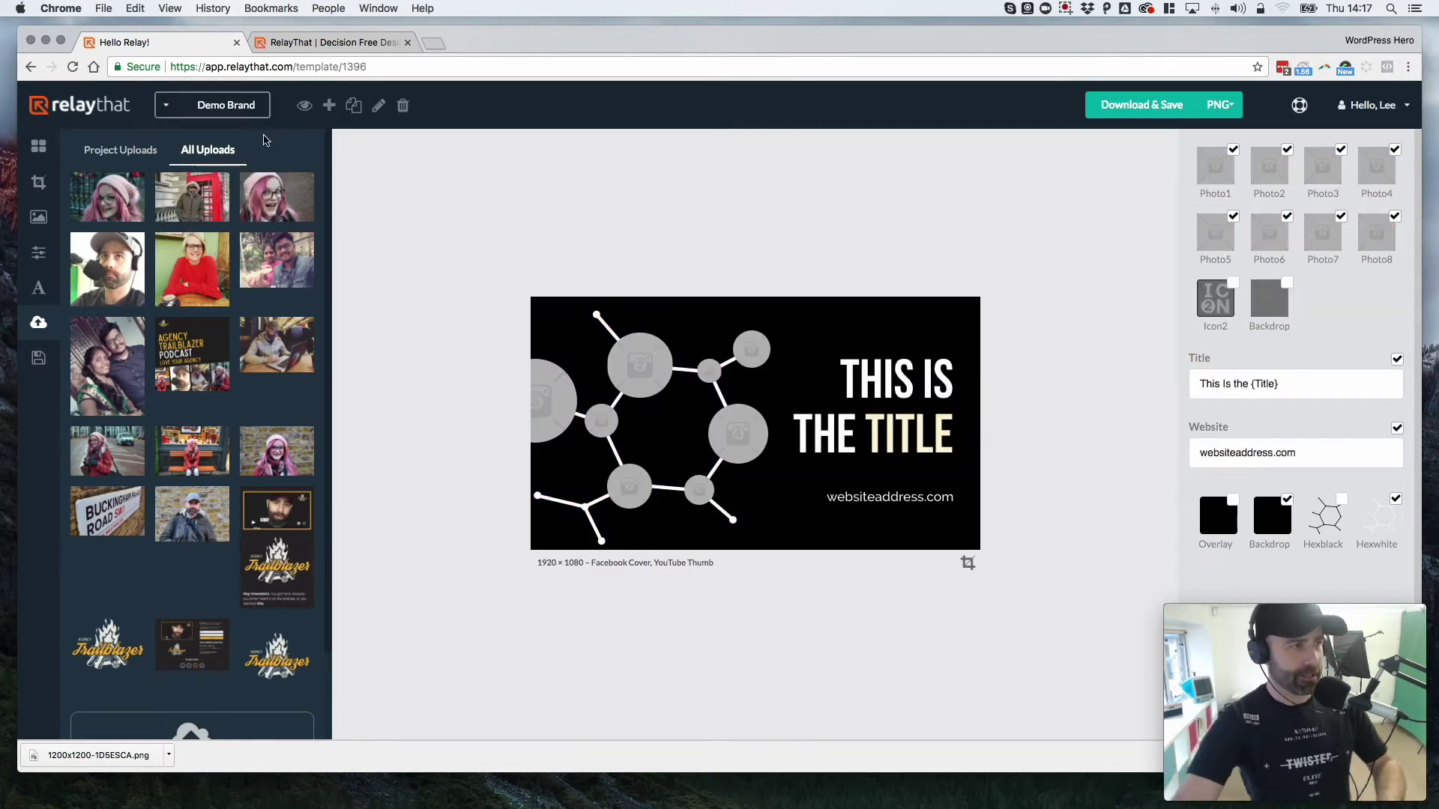
click(40, 157)
click(120, 227)
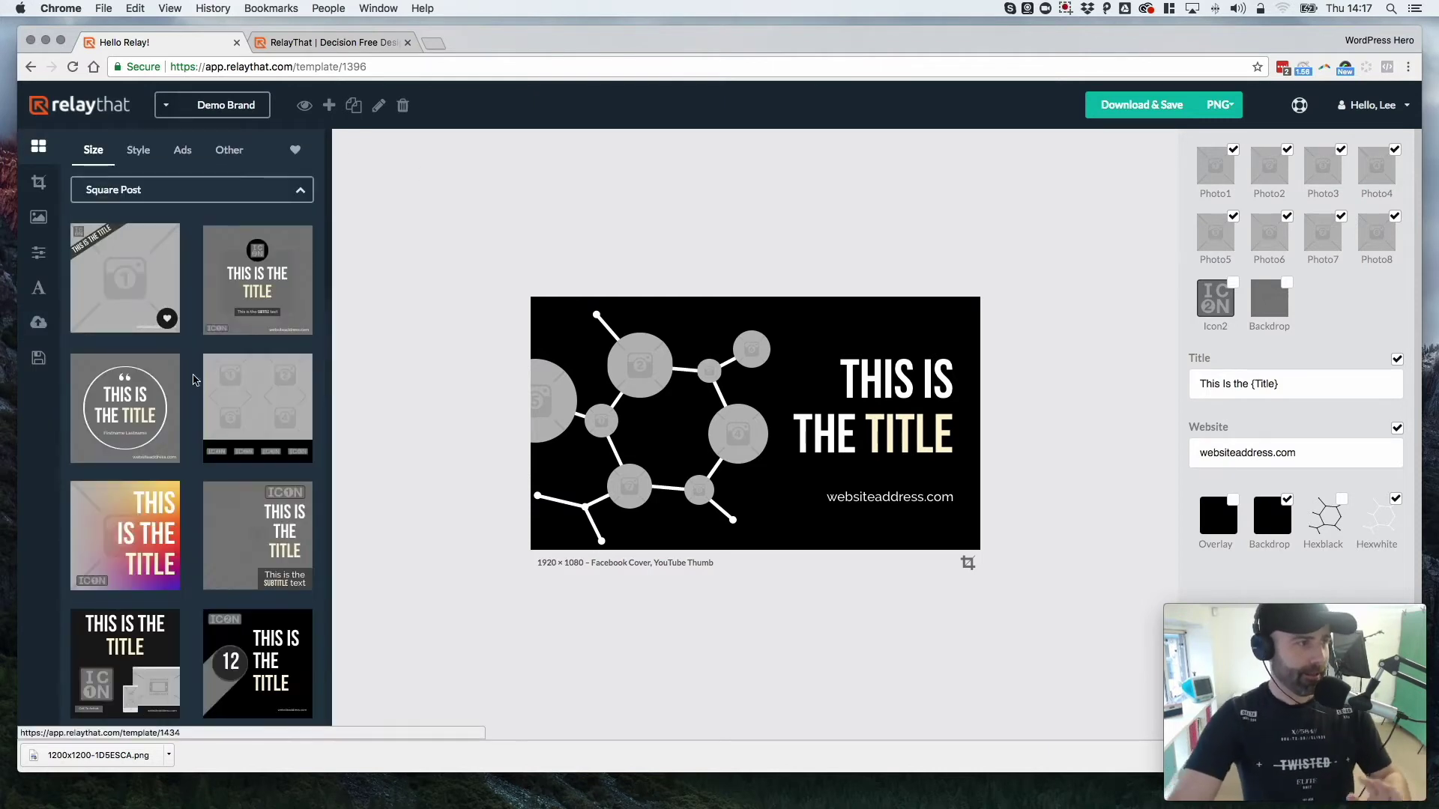
scroll(194, 383, down, 3)
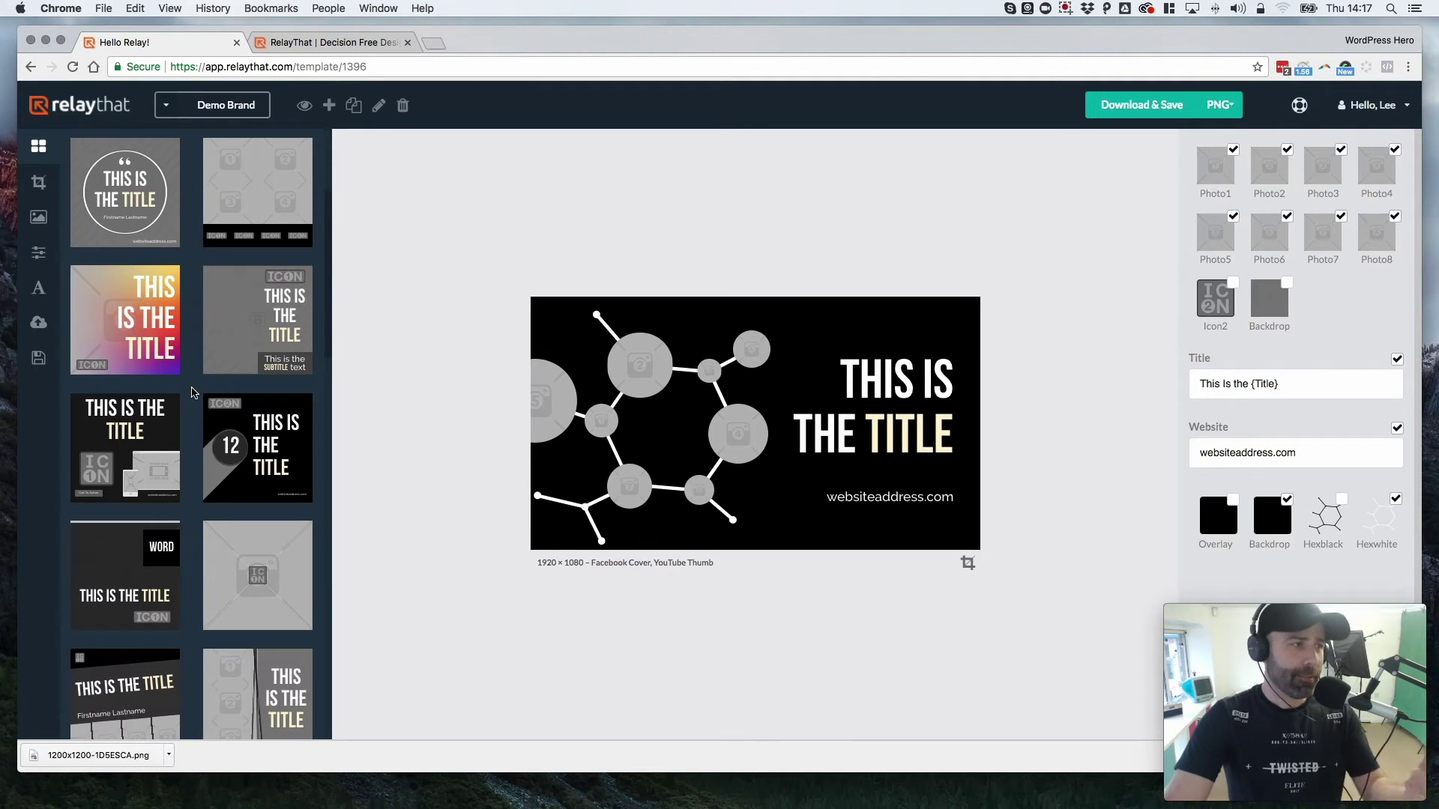
scroll(194, 393, up, 2)
click(139, 316)
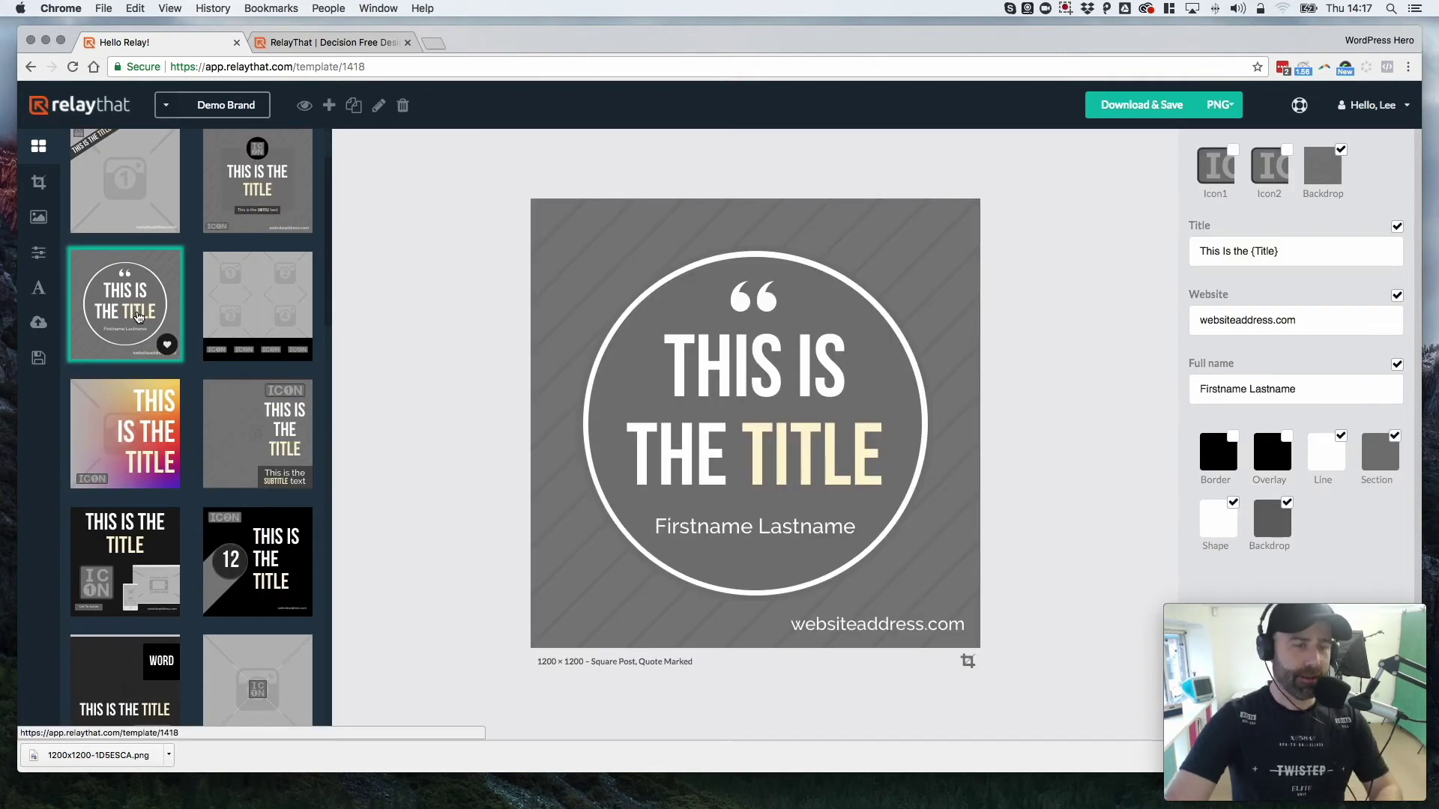
Step: Look through the Image Editor, Resize and Images panels, ending on the Fonts settings
scroll(139, 316, up, 2)
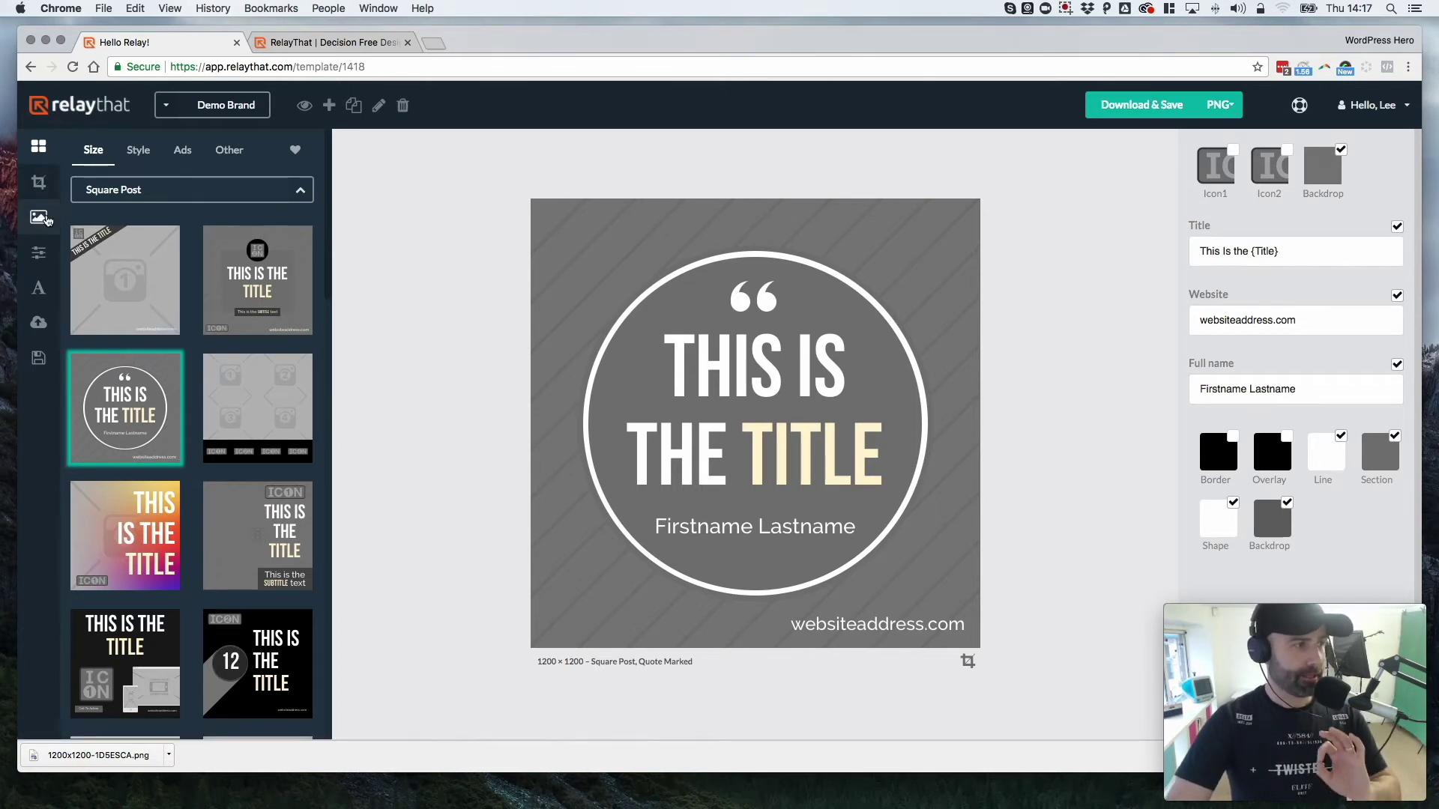
click(38, 252)
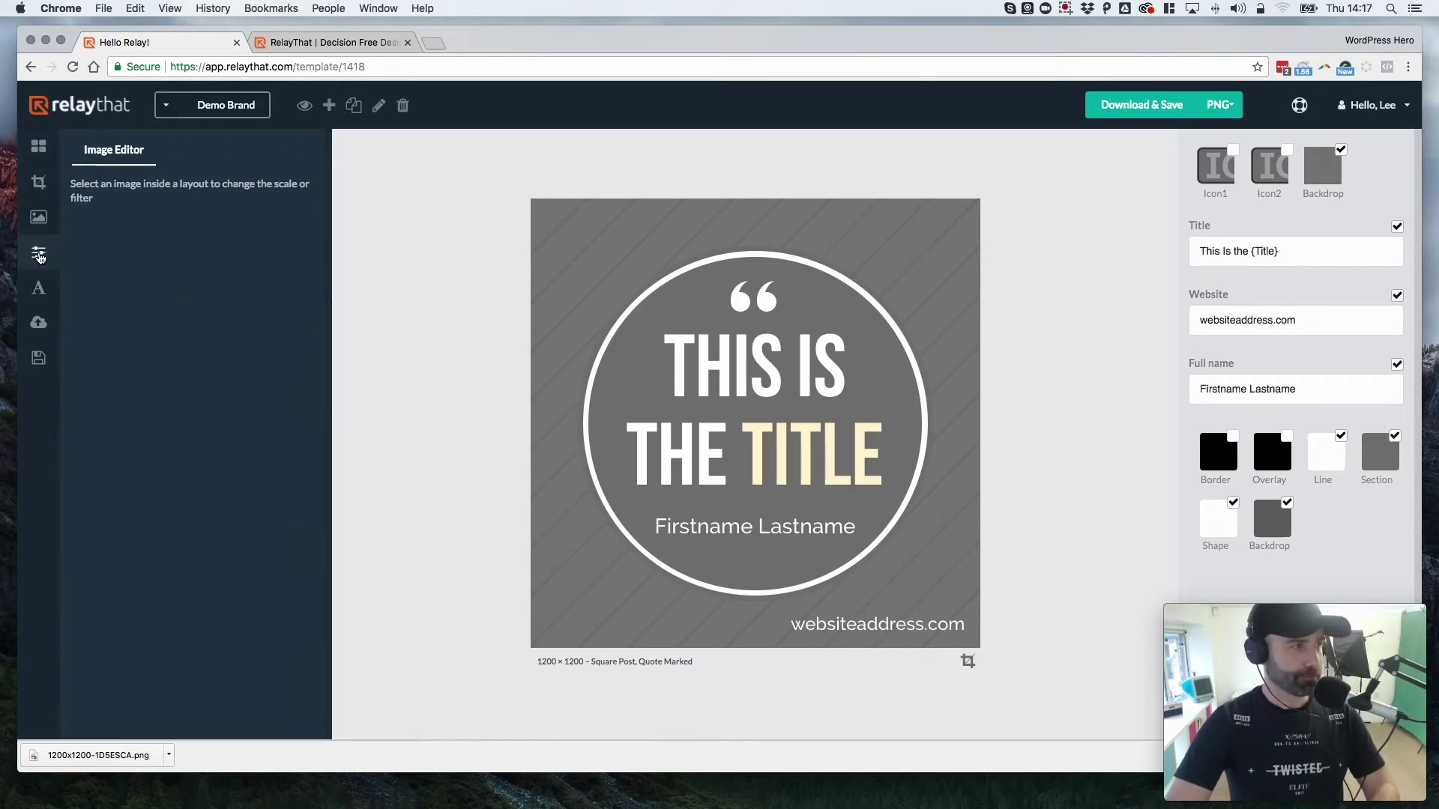
click(38, 184)
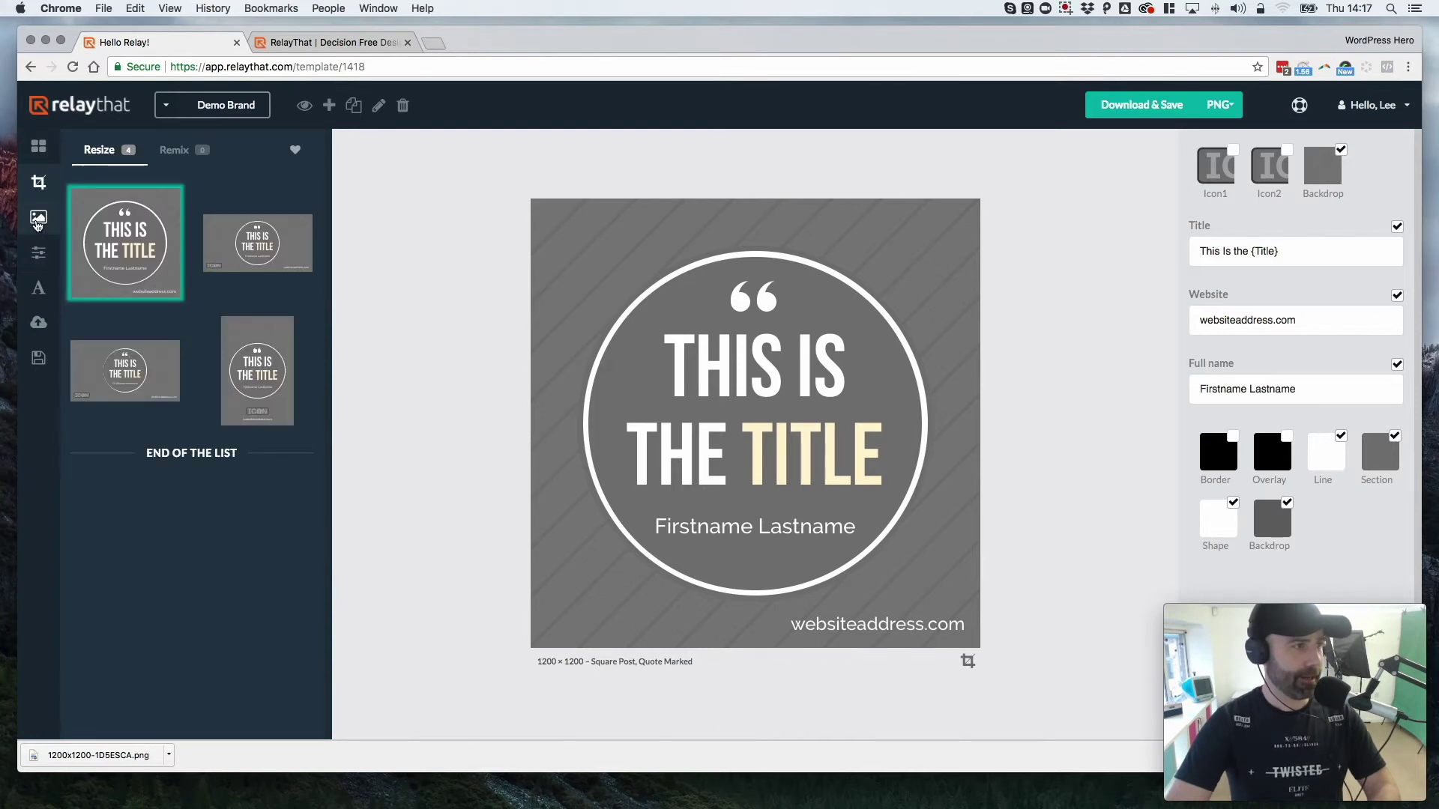
click(37, 220)
click(42, 259)
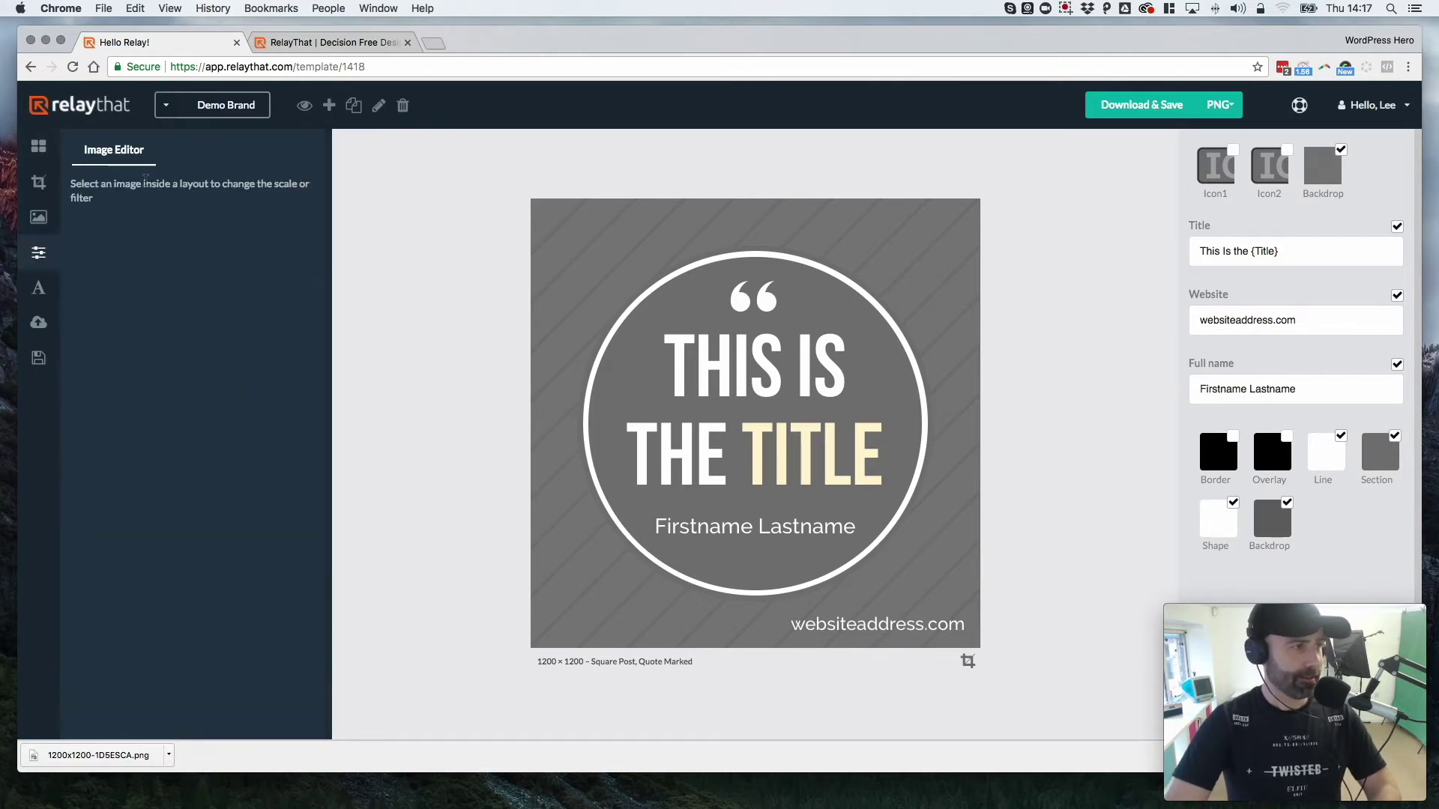
click(39, 299)
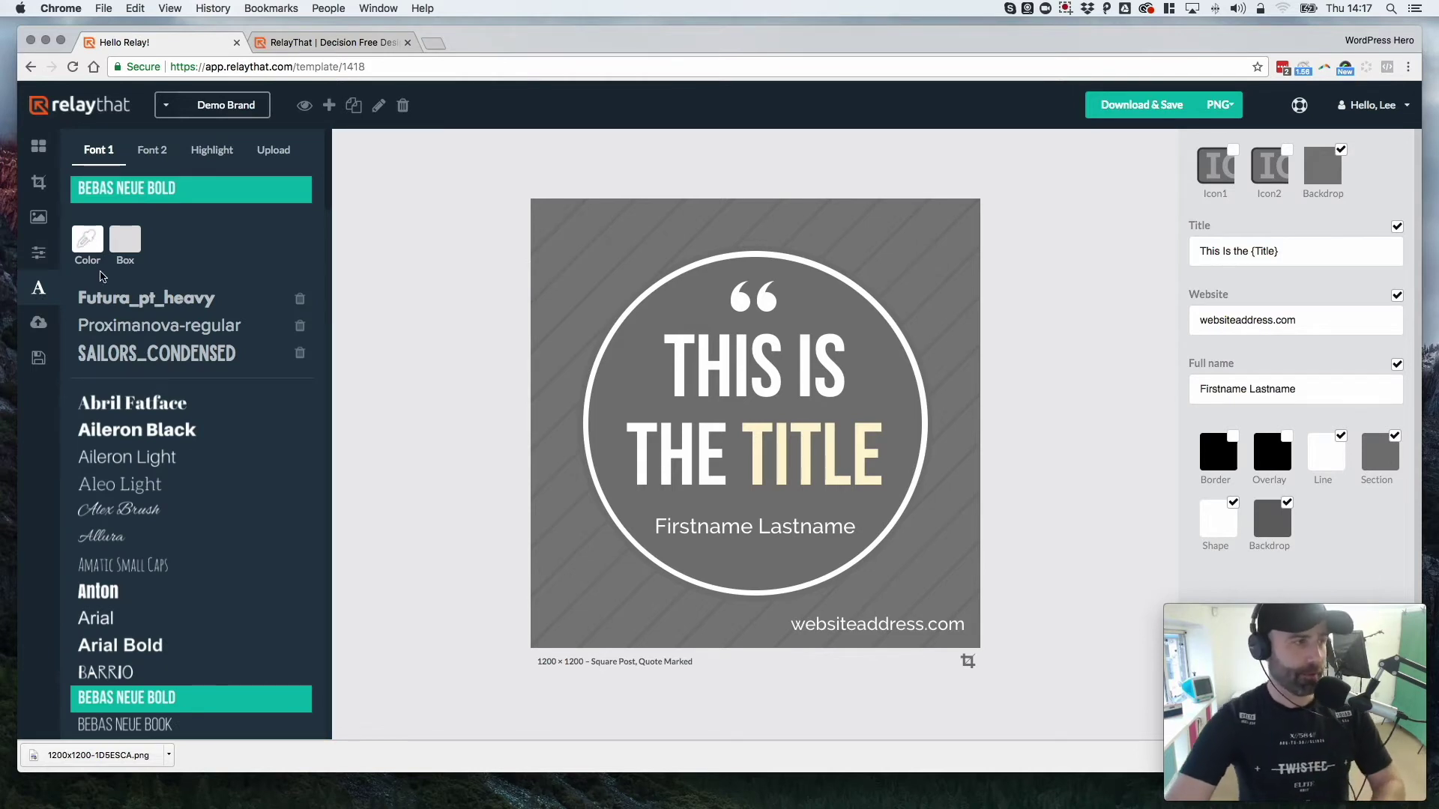
Step: Make the main title text dark (292729) on an orange FCBF3D box
scroll(157, 599, down, 2)
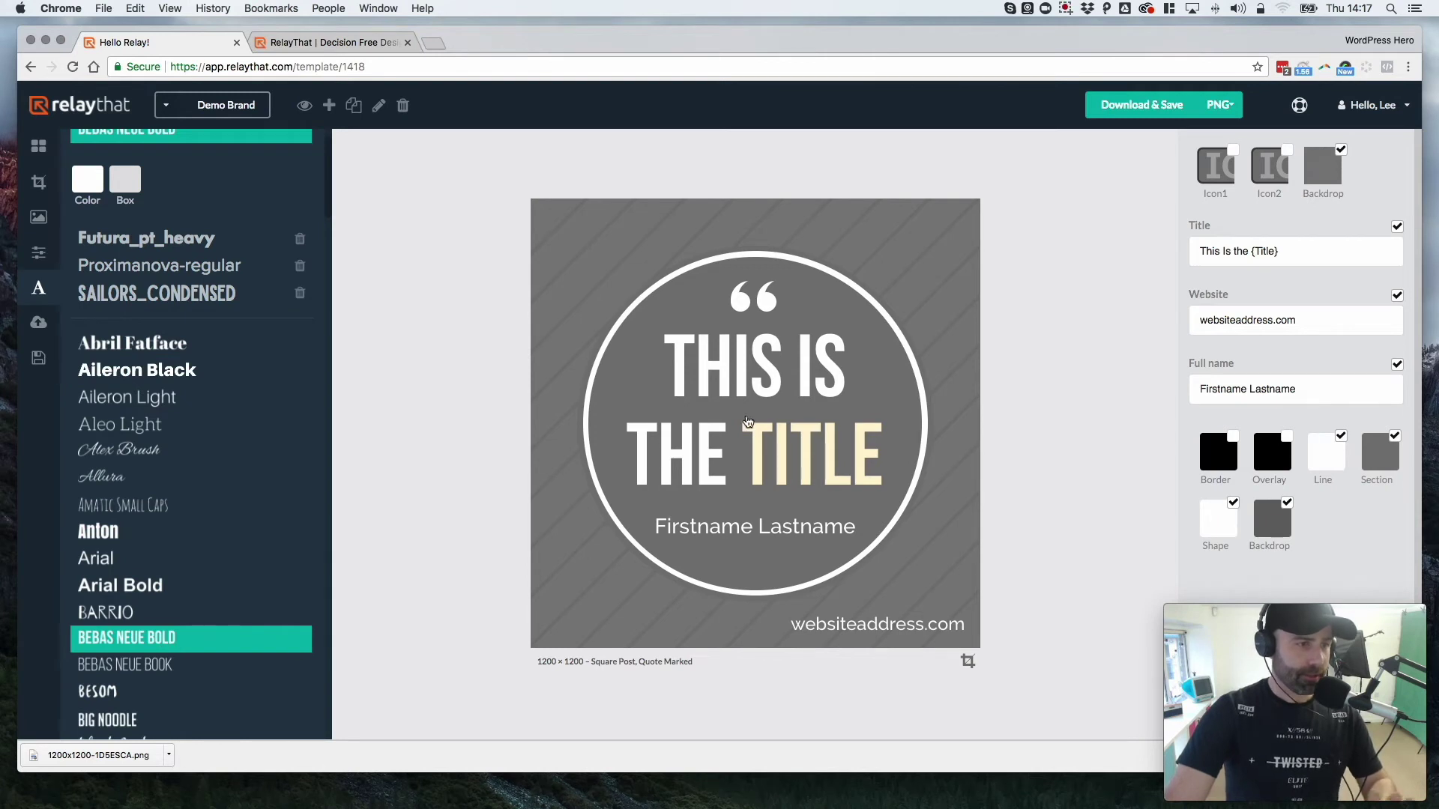
scroll(193, 507, up, 2)
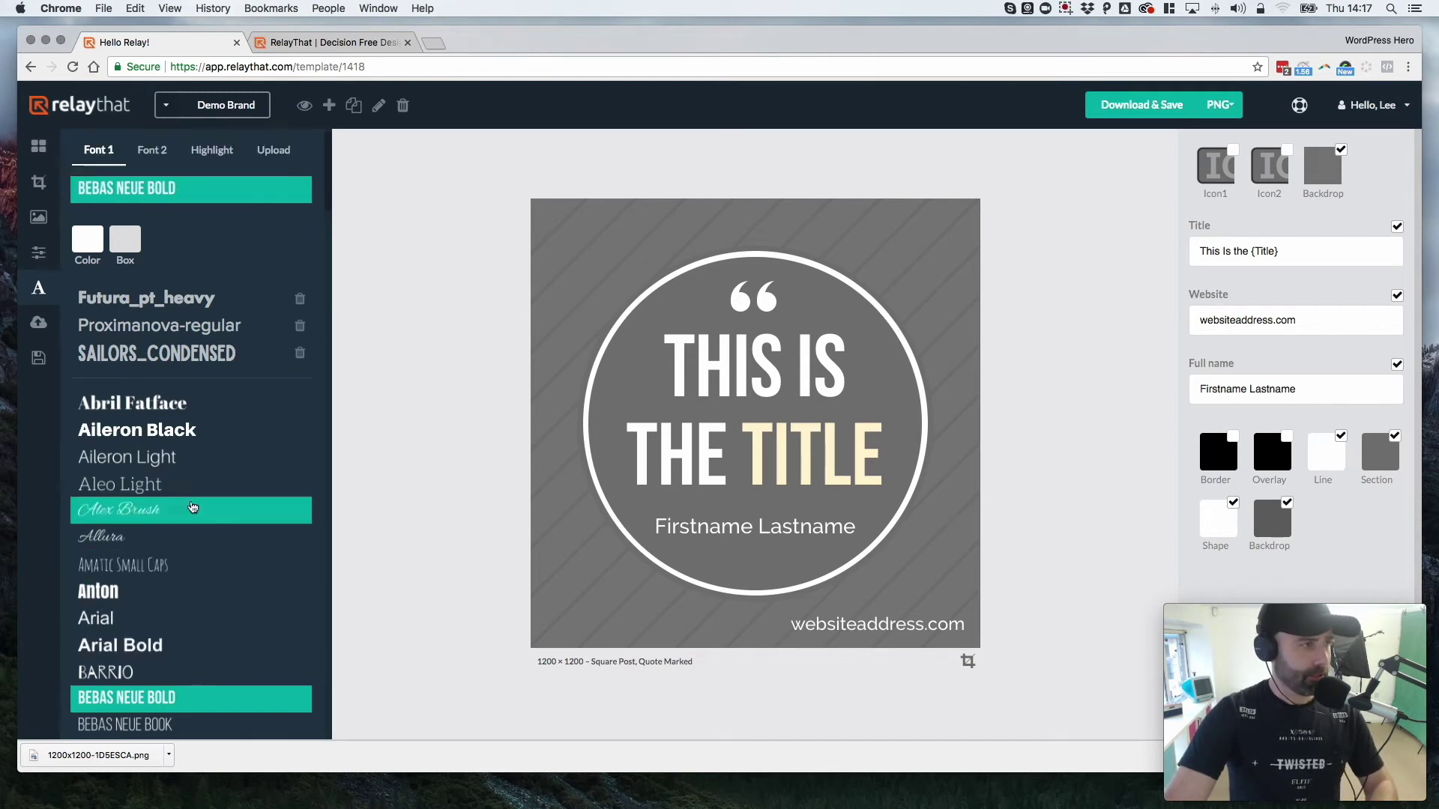
click(85, 245)
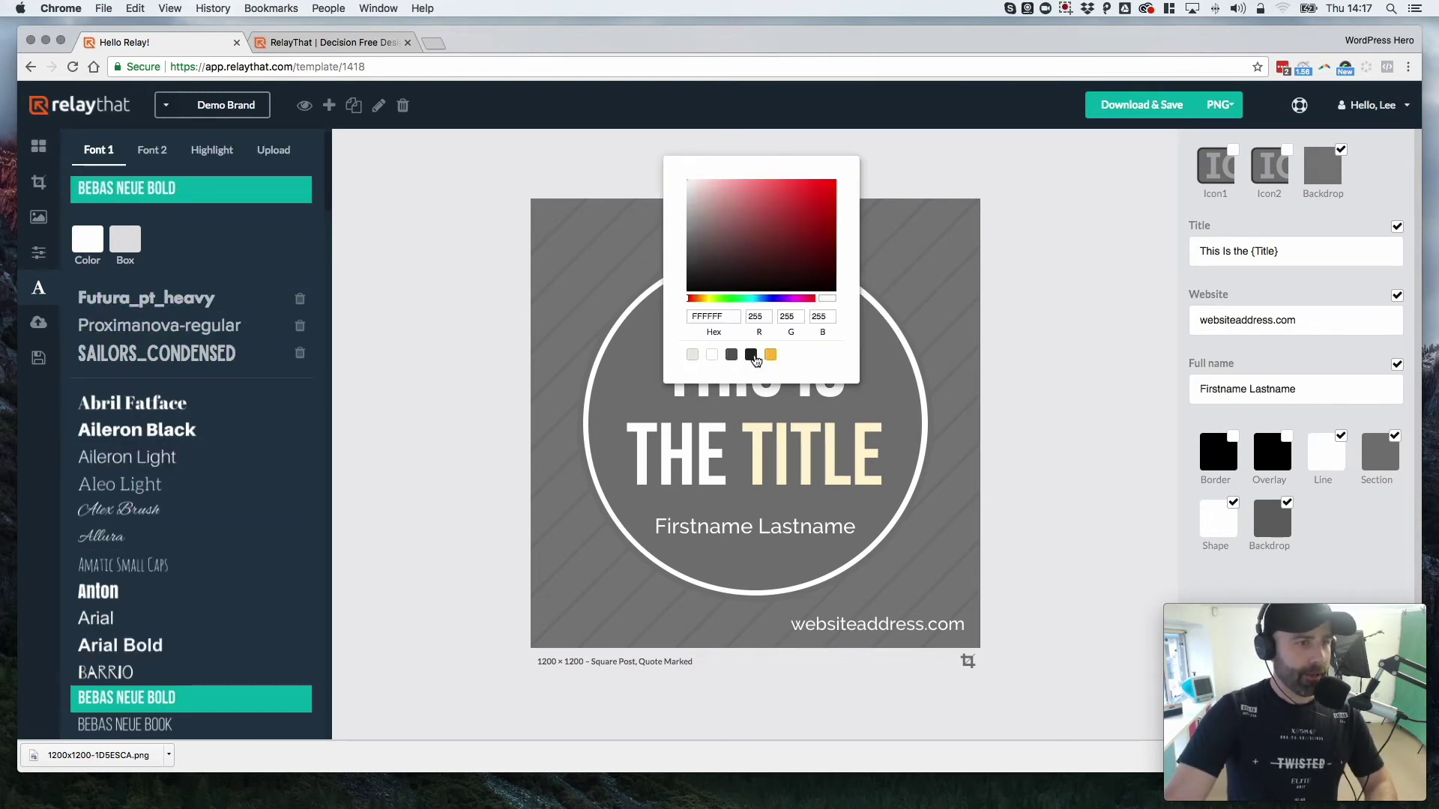
click(751, 356)
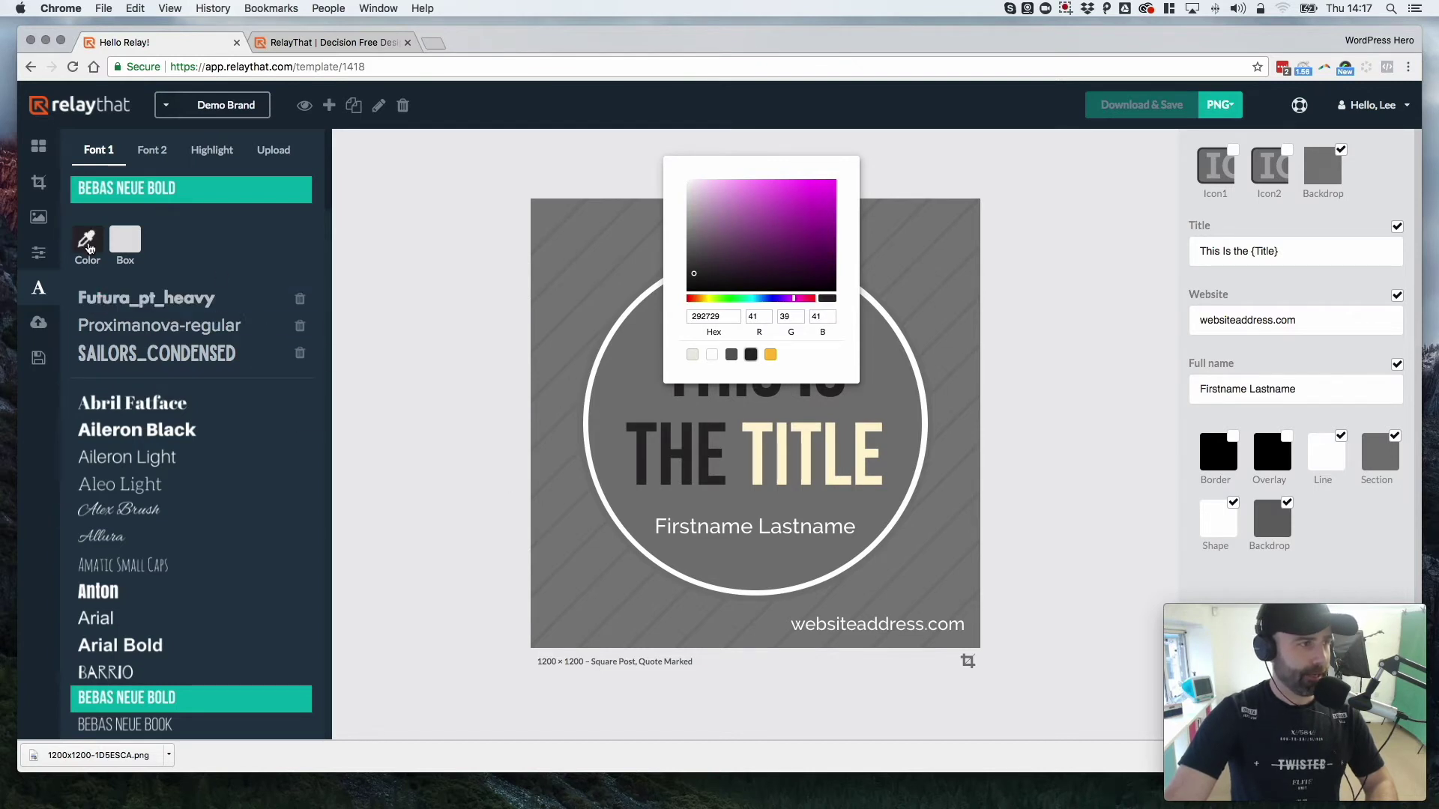
click(125, 240)
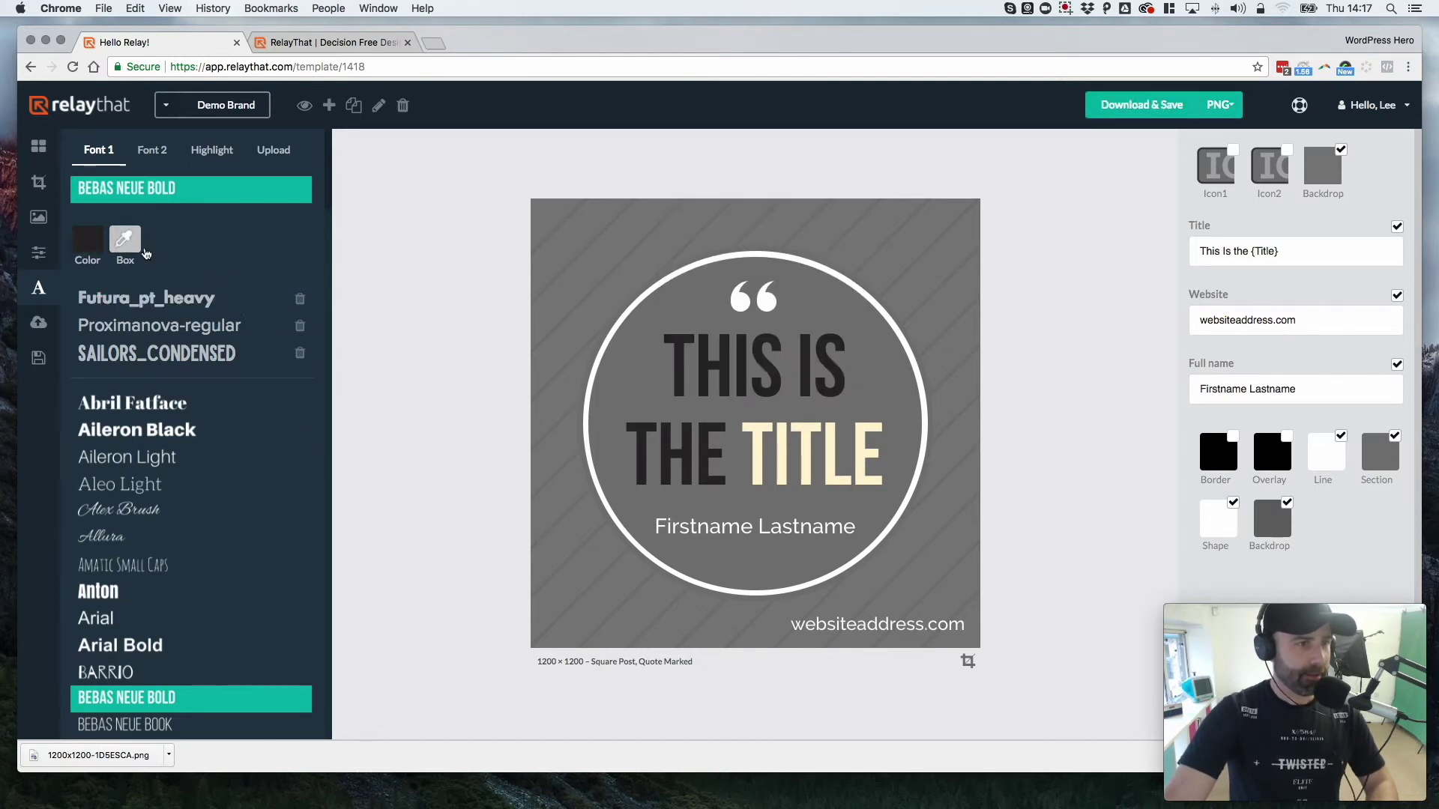
click(124, 240)
click(771, 355)
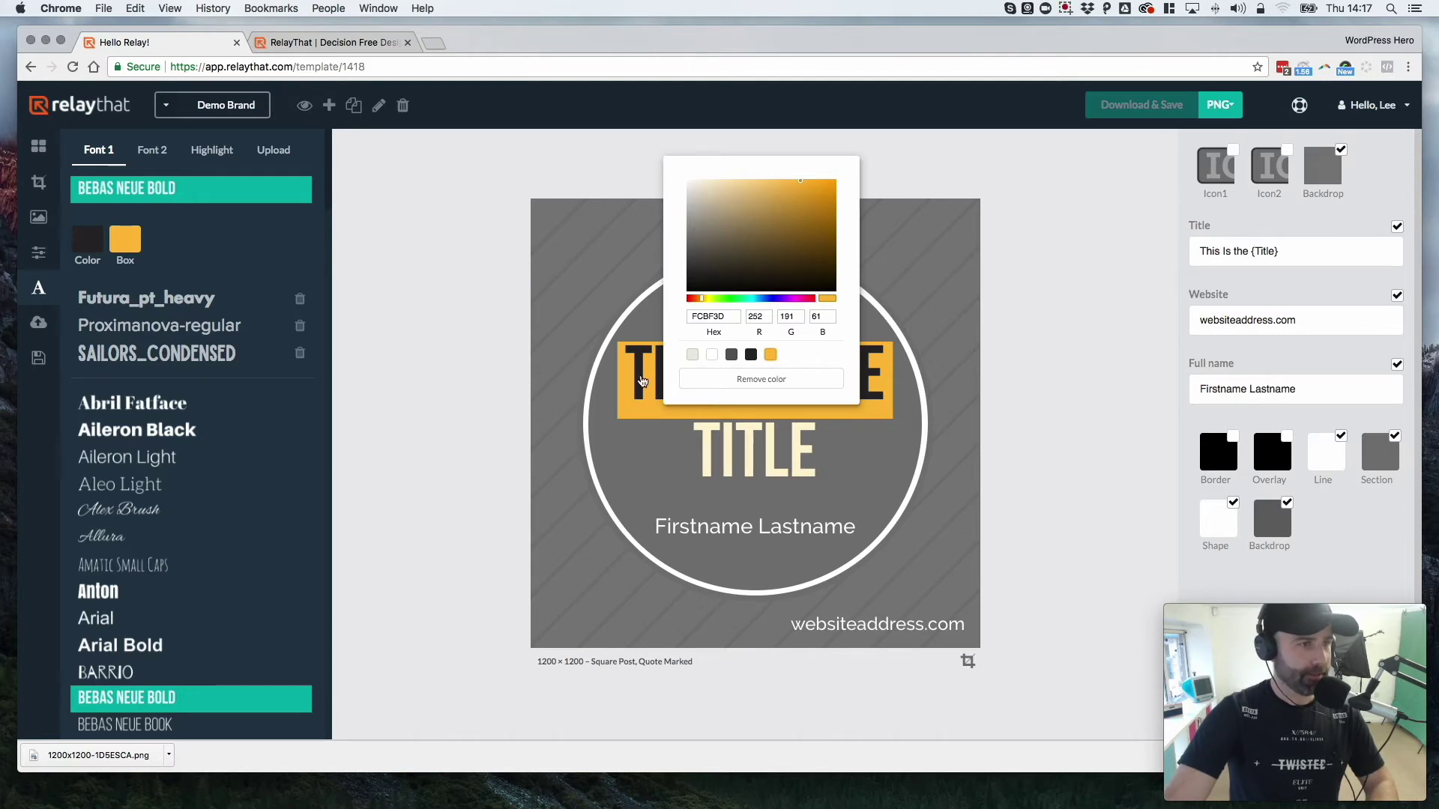
Step: Make the secondary font's name and website text orange on dark boxes
click(230, 242)
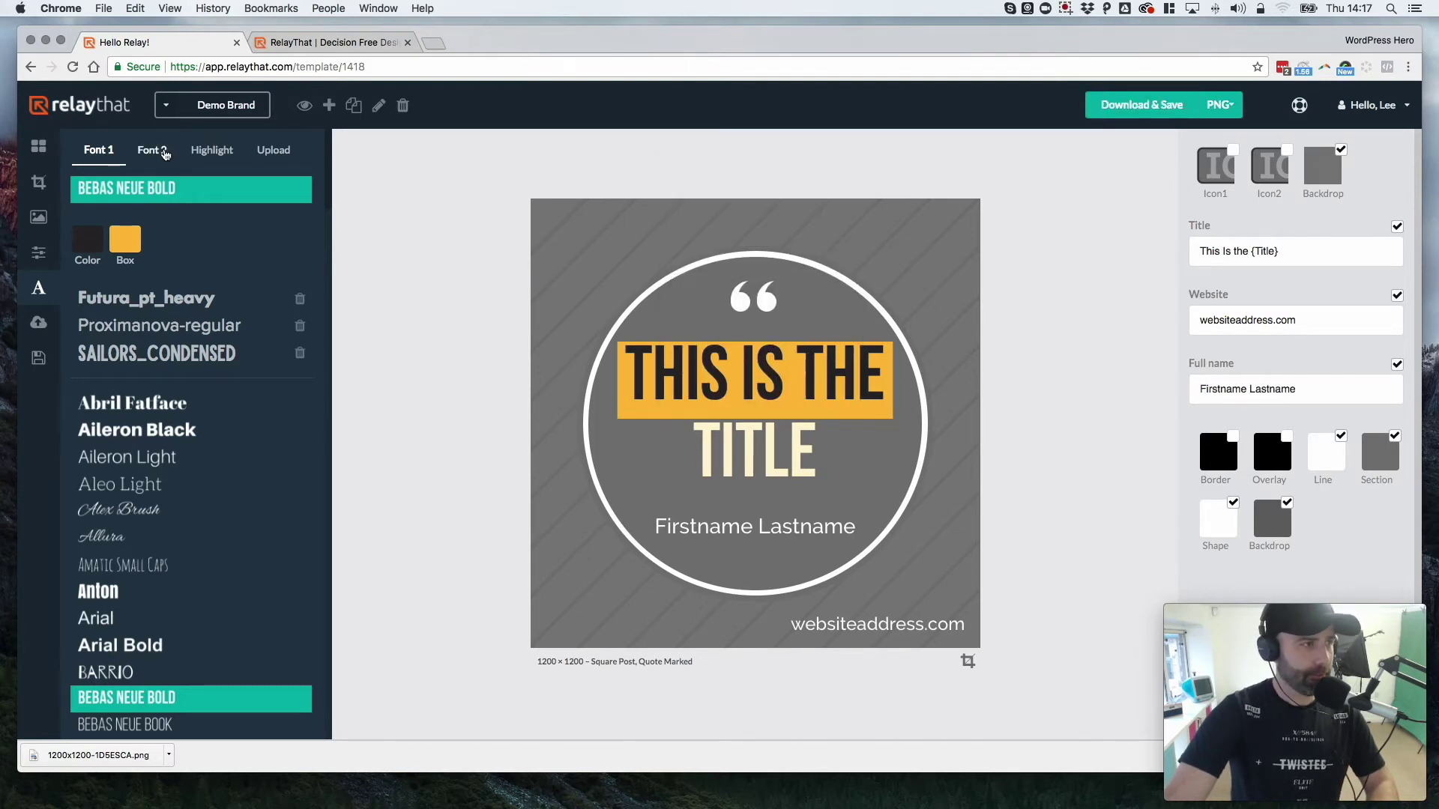
click(153, 149)
click(87, 243)
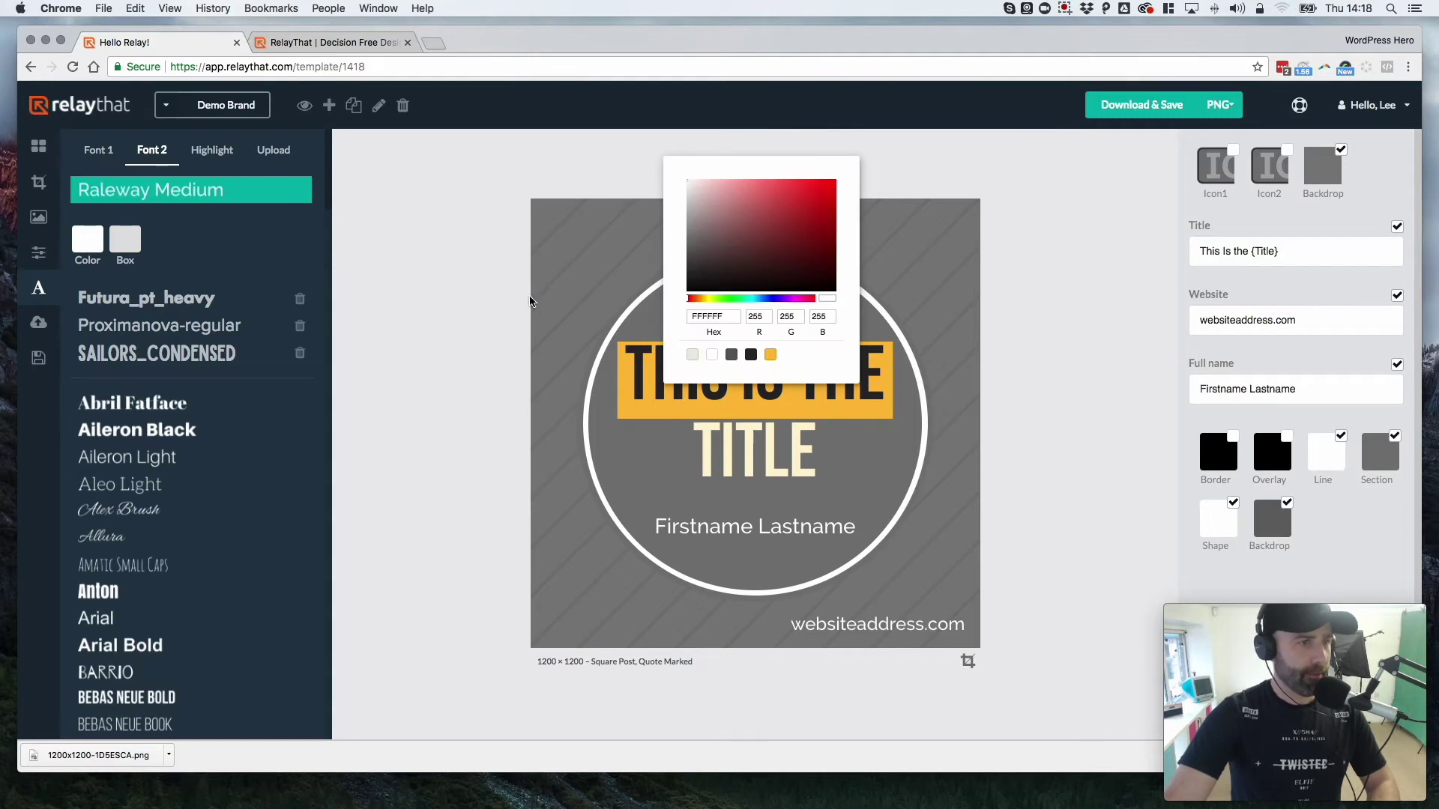
click(770, 355)
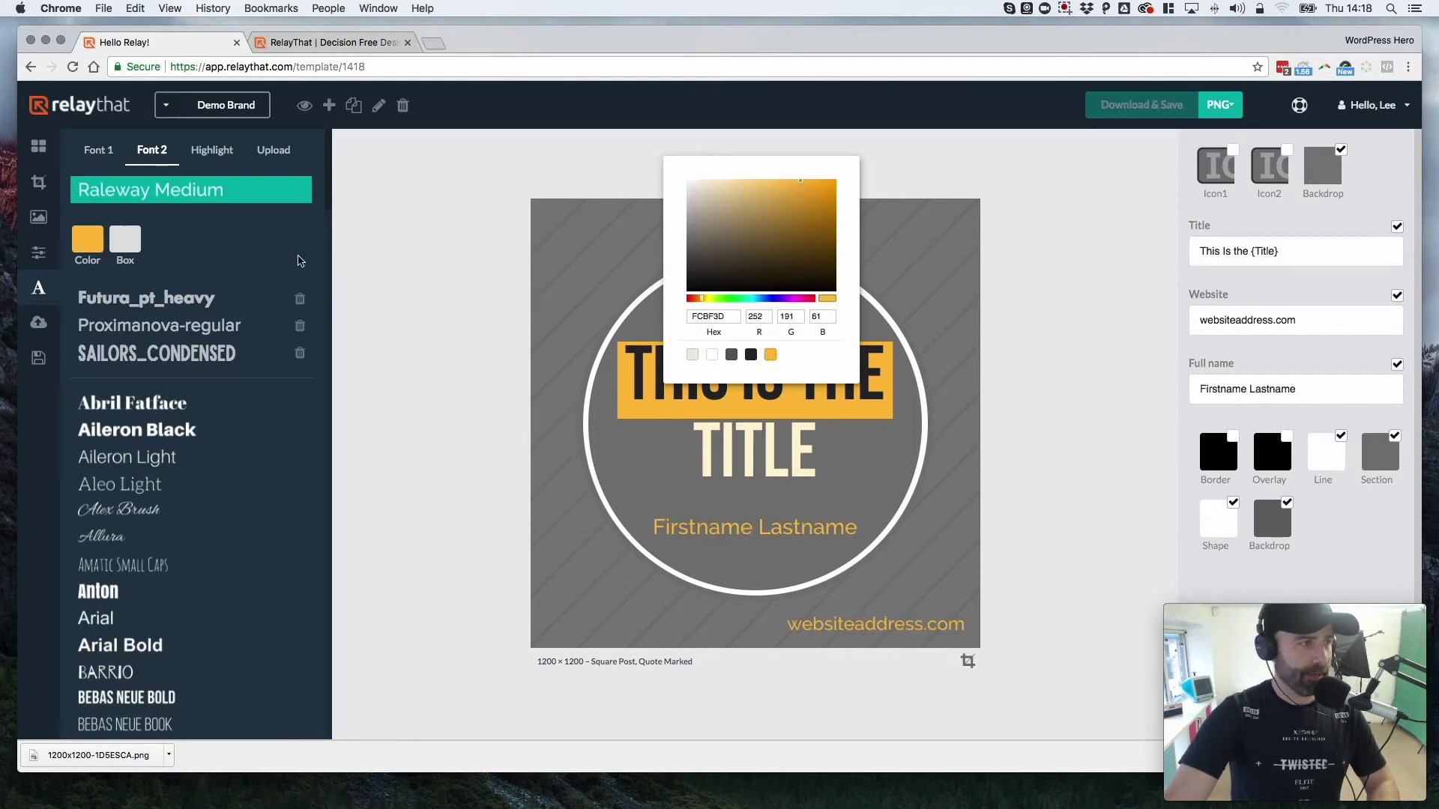
click(125, 239)
click(125, 239)
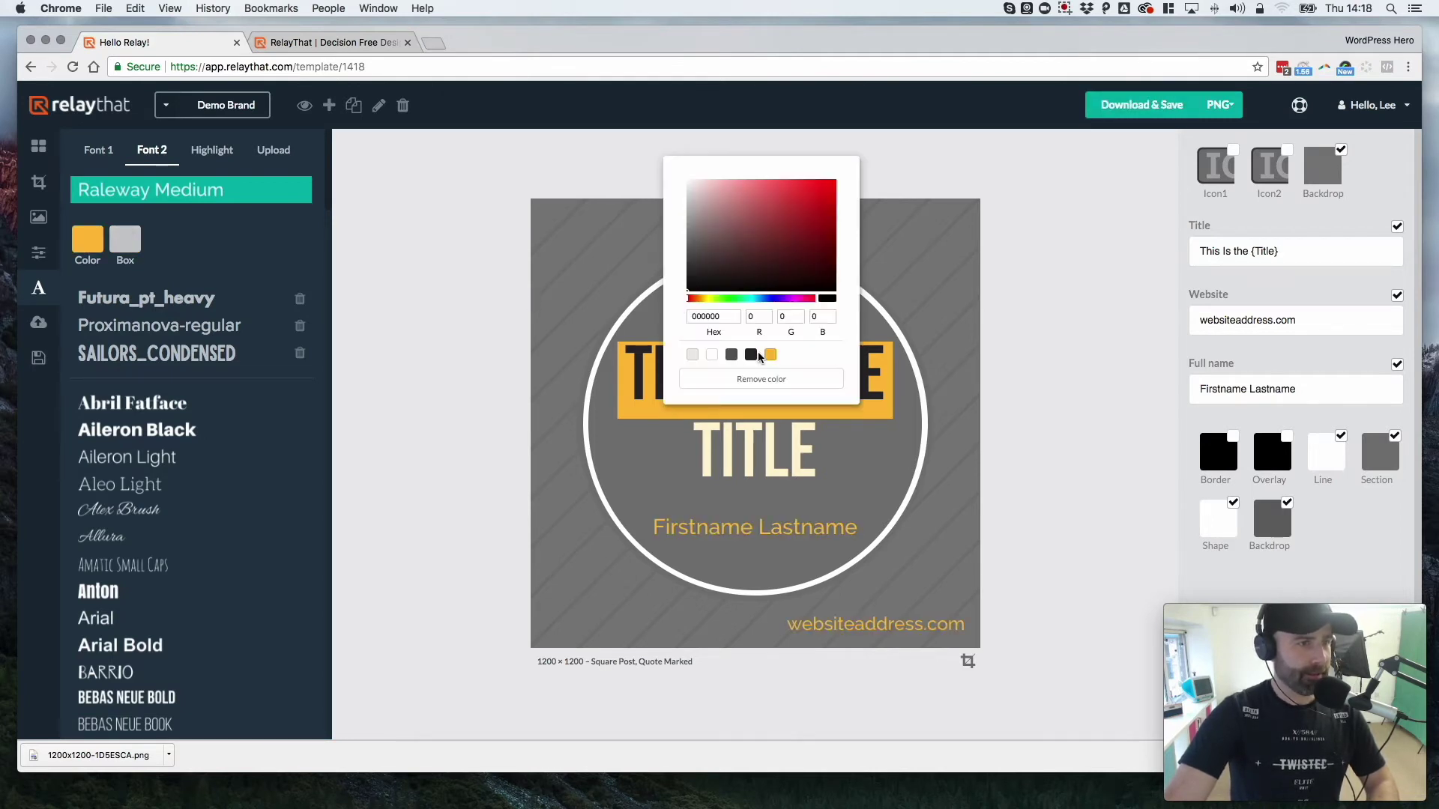
click(750, 355)
click(212, 150)
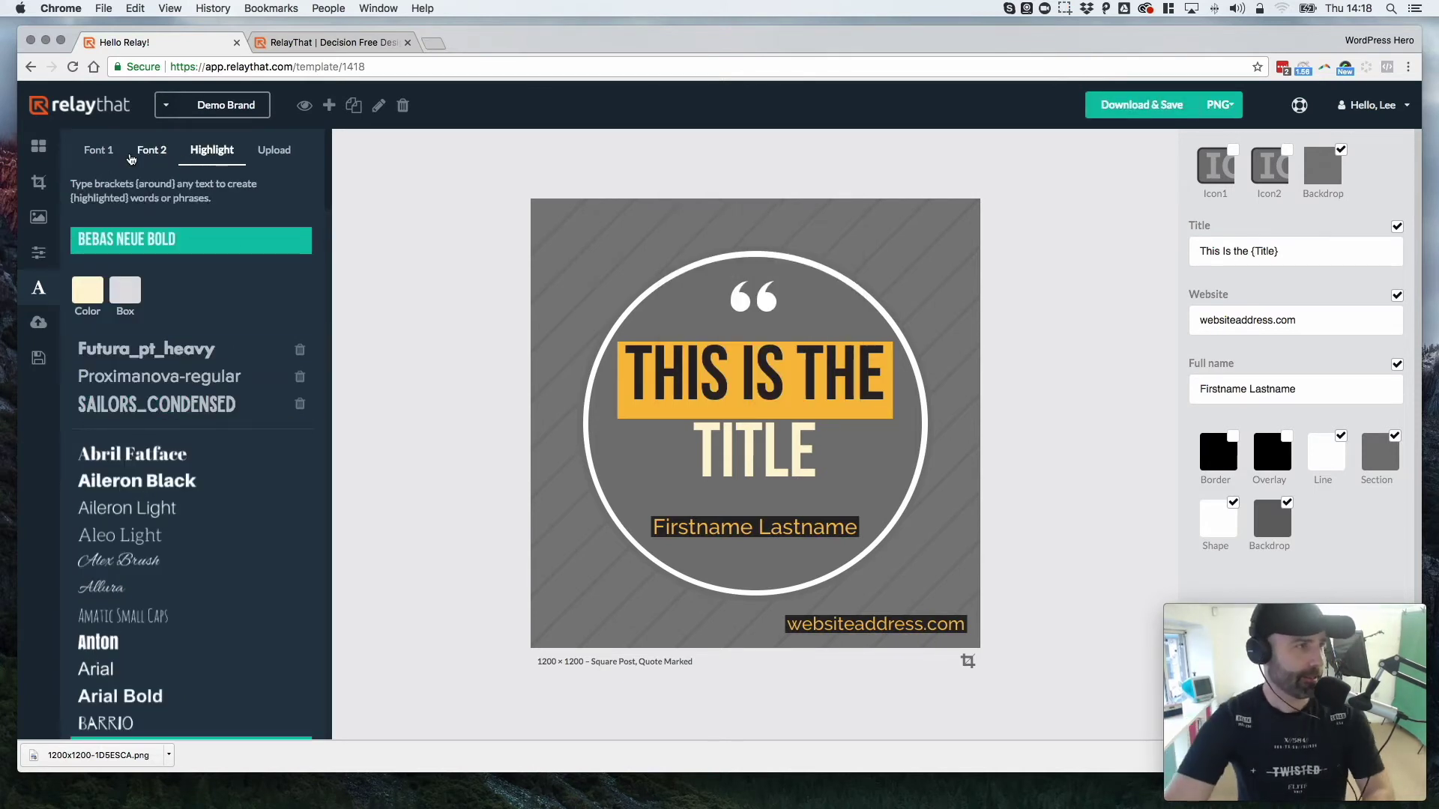
Step: Remove the box colour behind the name, website and main title text
click(138, 153)
click(123, 240)
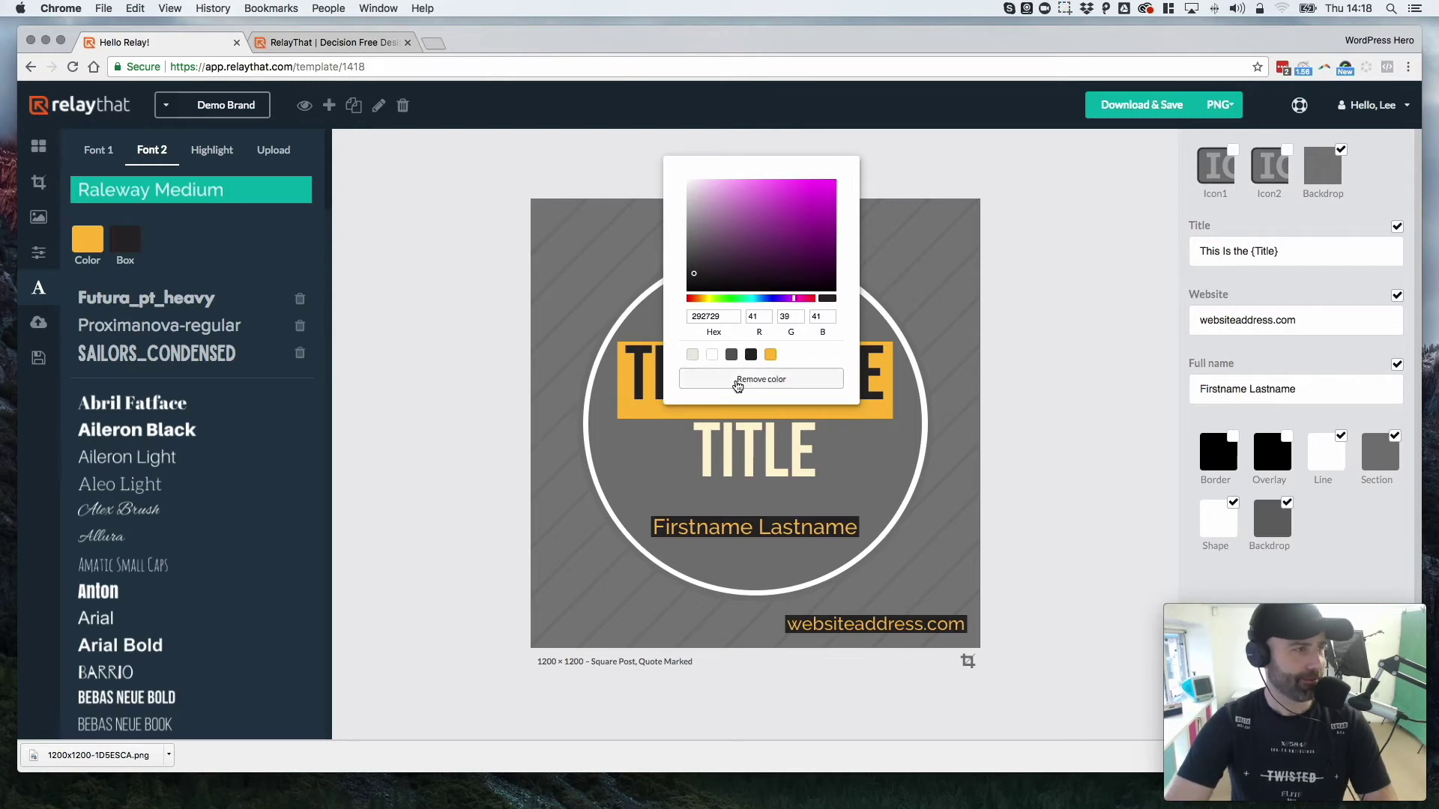
click(736, 380)
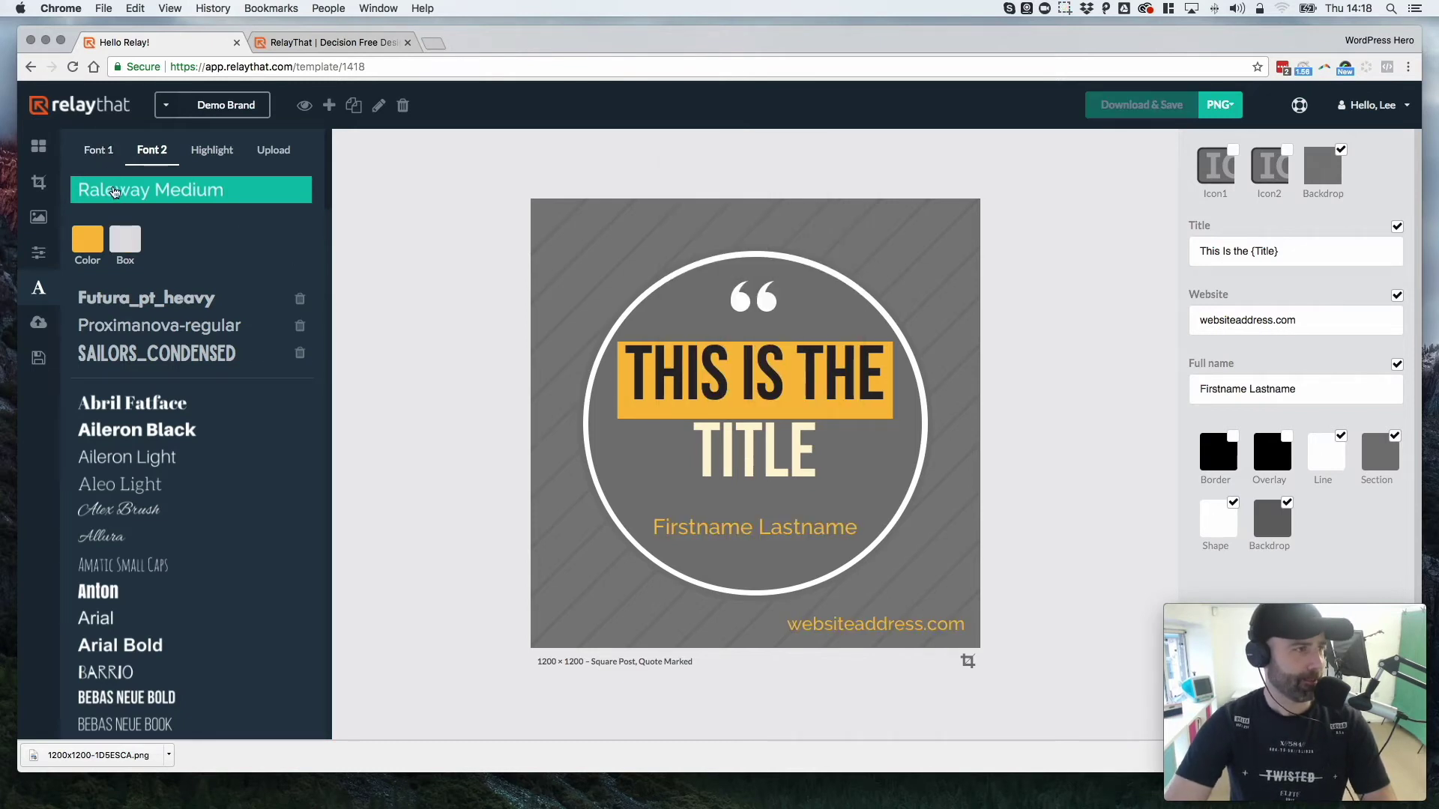
click(98, 149)
click(125, 248)
click(775, 380)
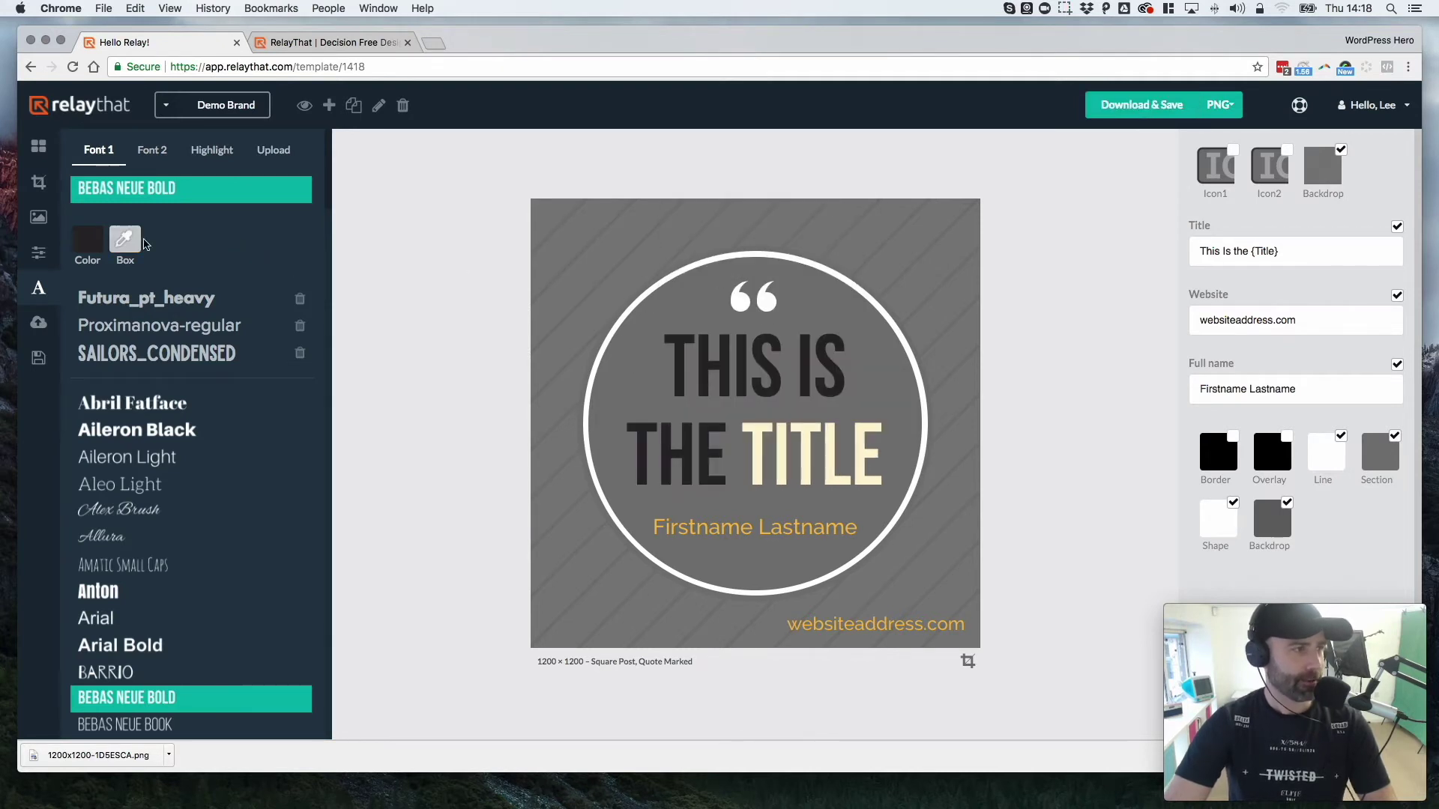
Step: Change the highlighted word TITLE to a warmer yellow, FAD76B
click(152, 150)
click(212, 150)
click(86, 294)
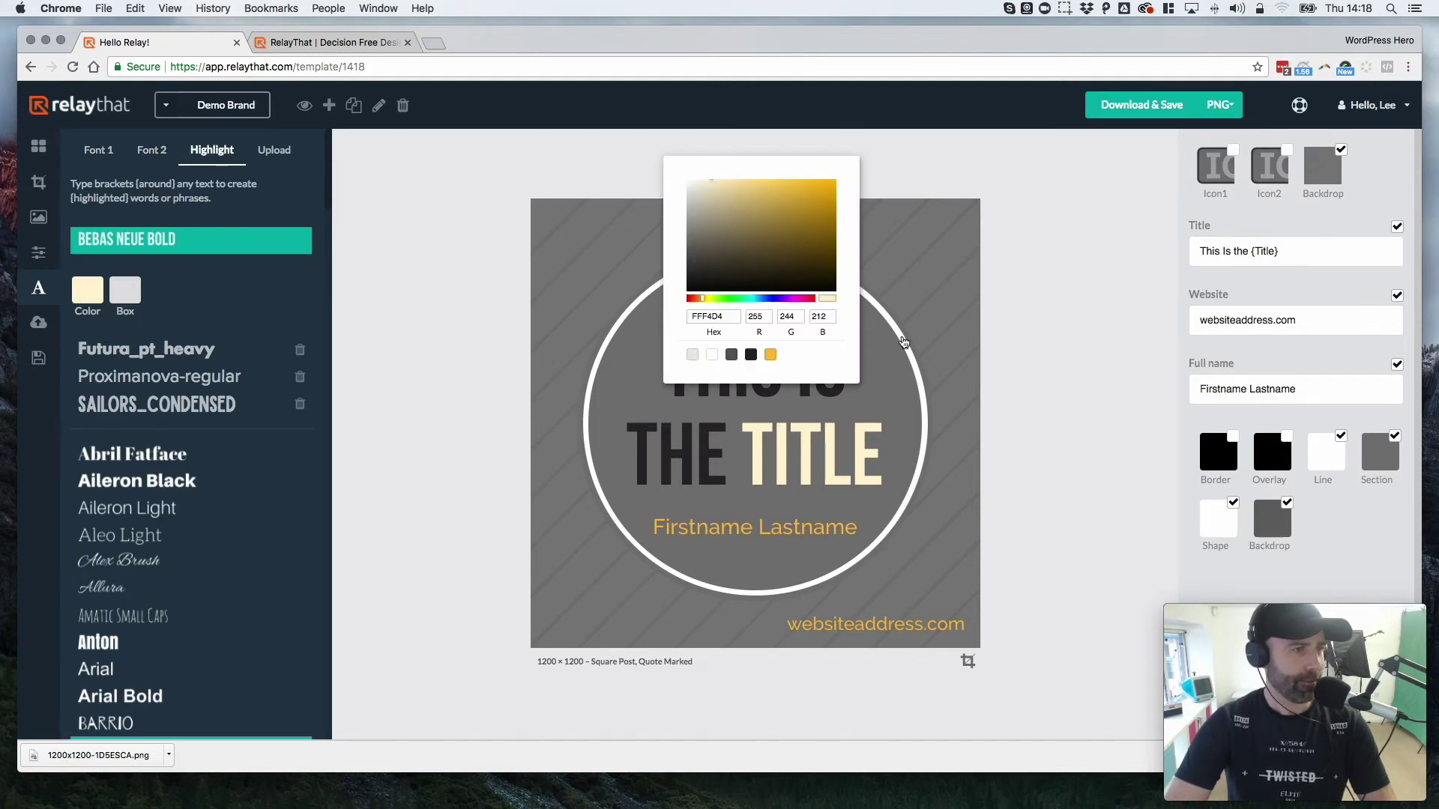
drag(782, 288, 729, 188)
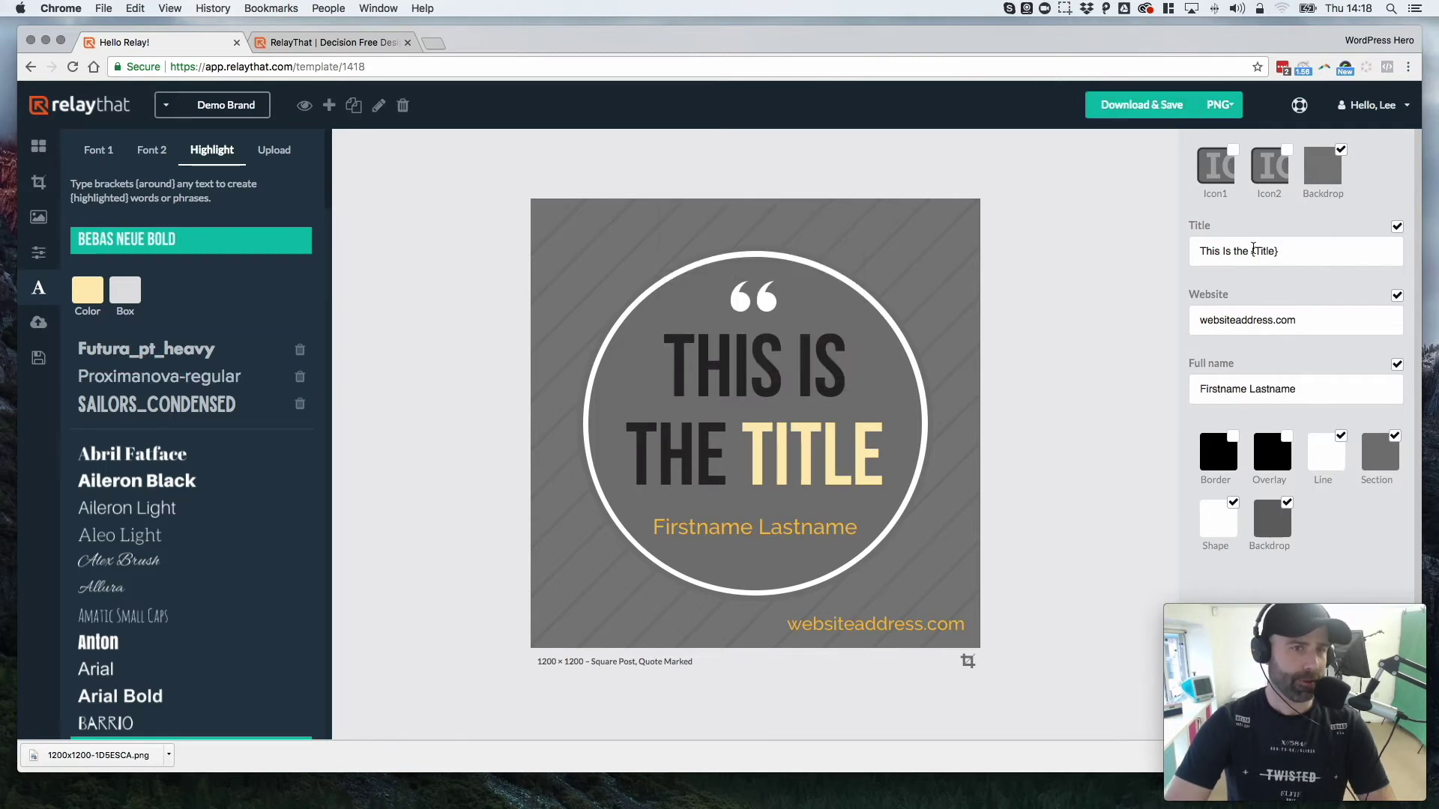
Step: Check the custom font upload options, then browse the Square Post templates
click(272, 152)
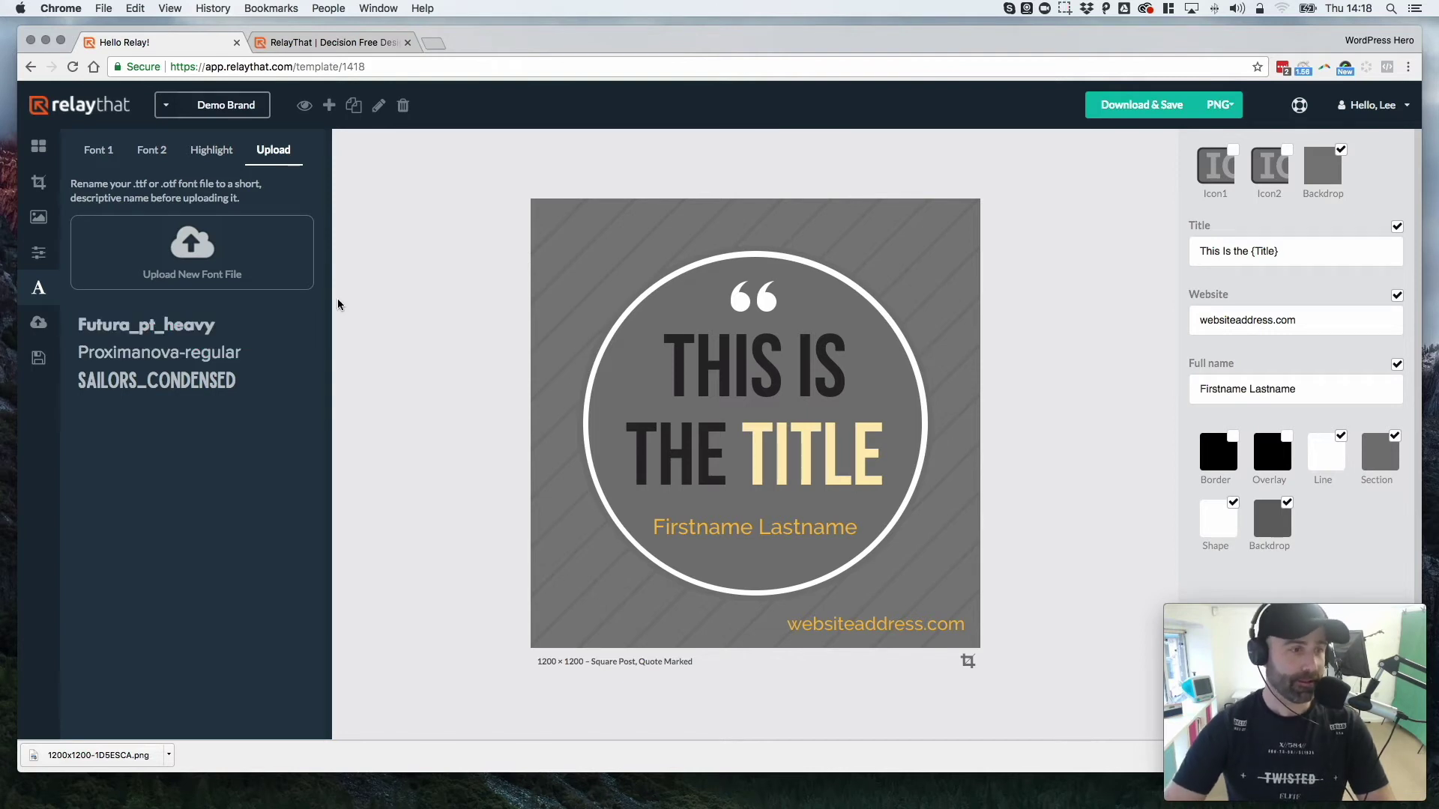
click(211, 150)
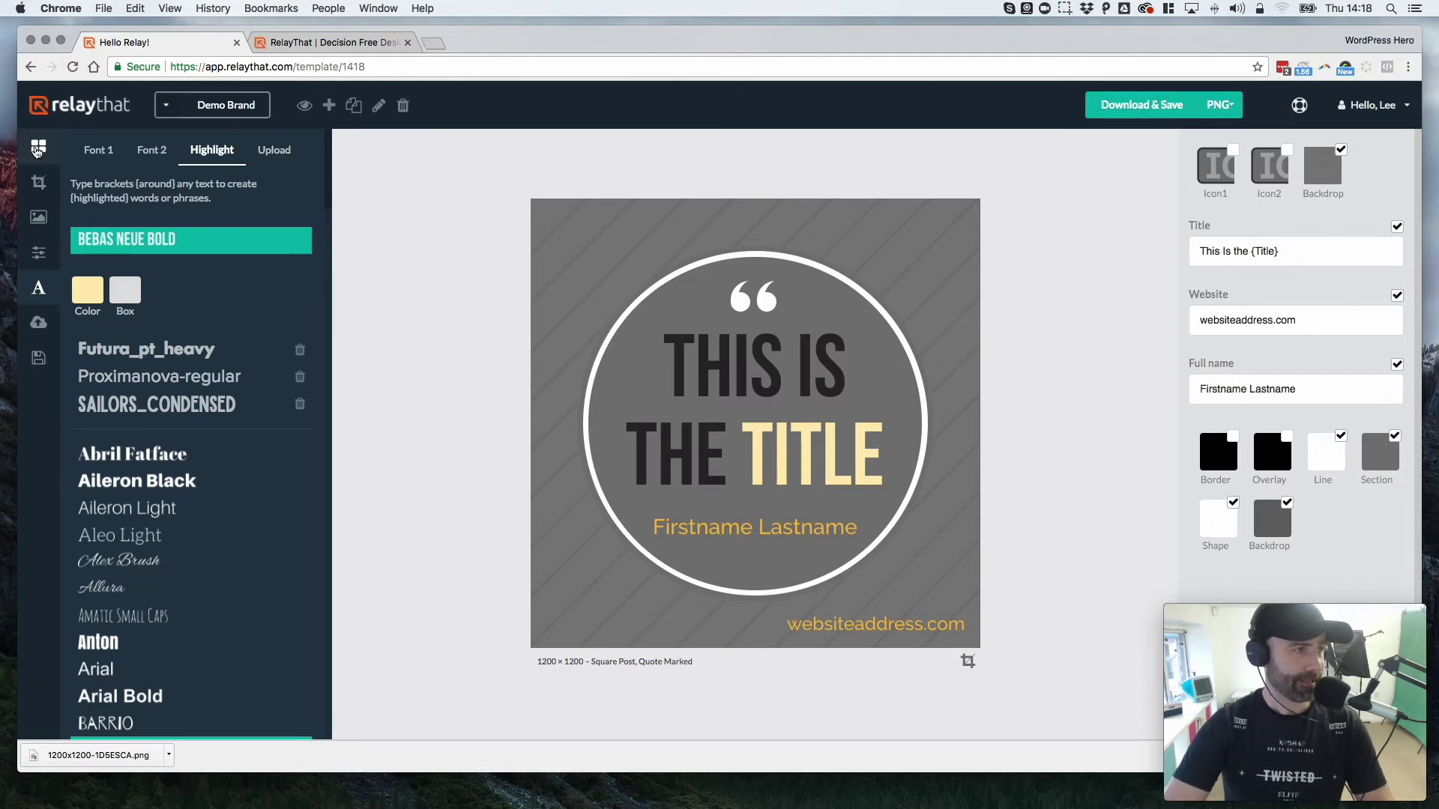
click(43, 257)
click(38, 146)
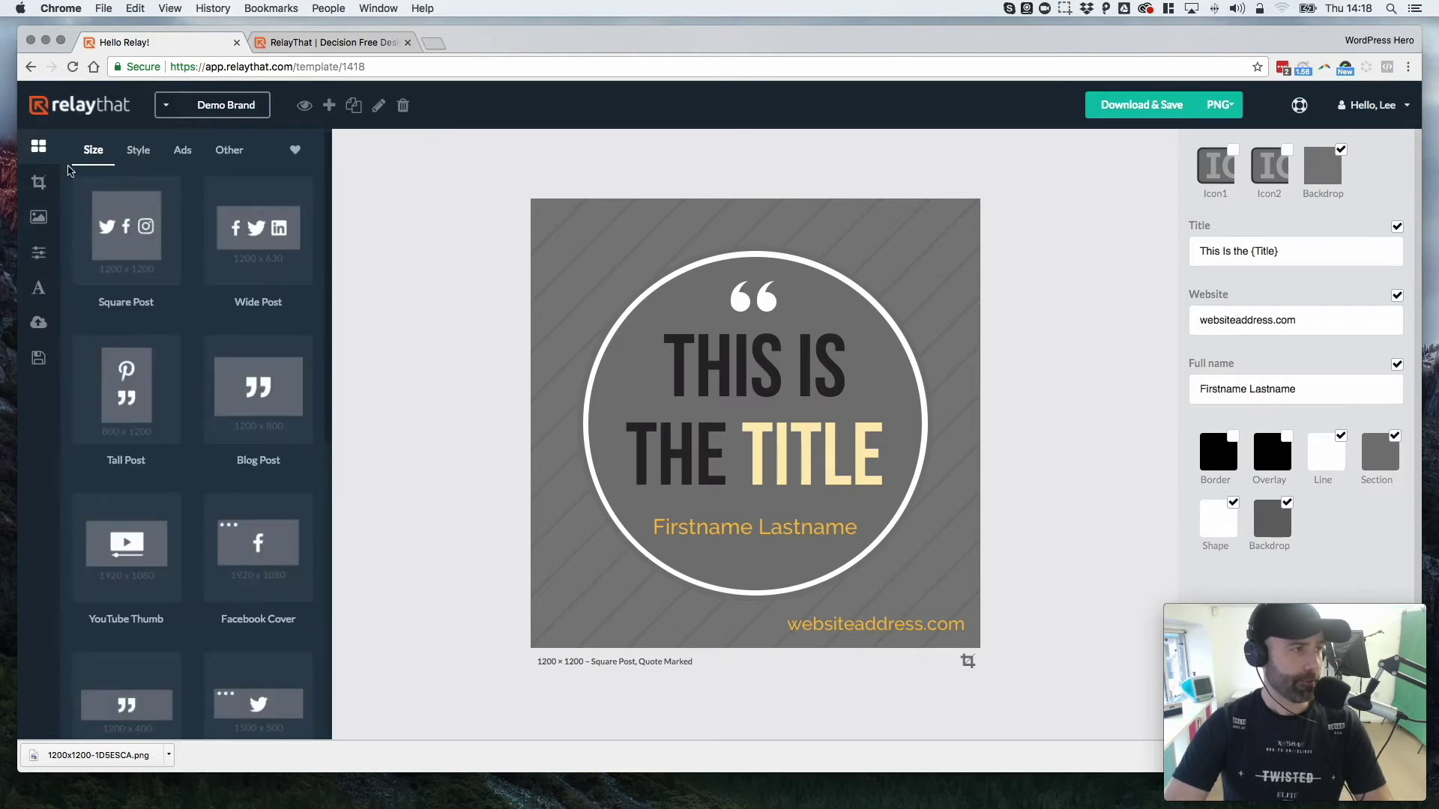
click(125, 229)
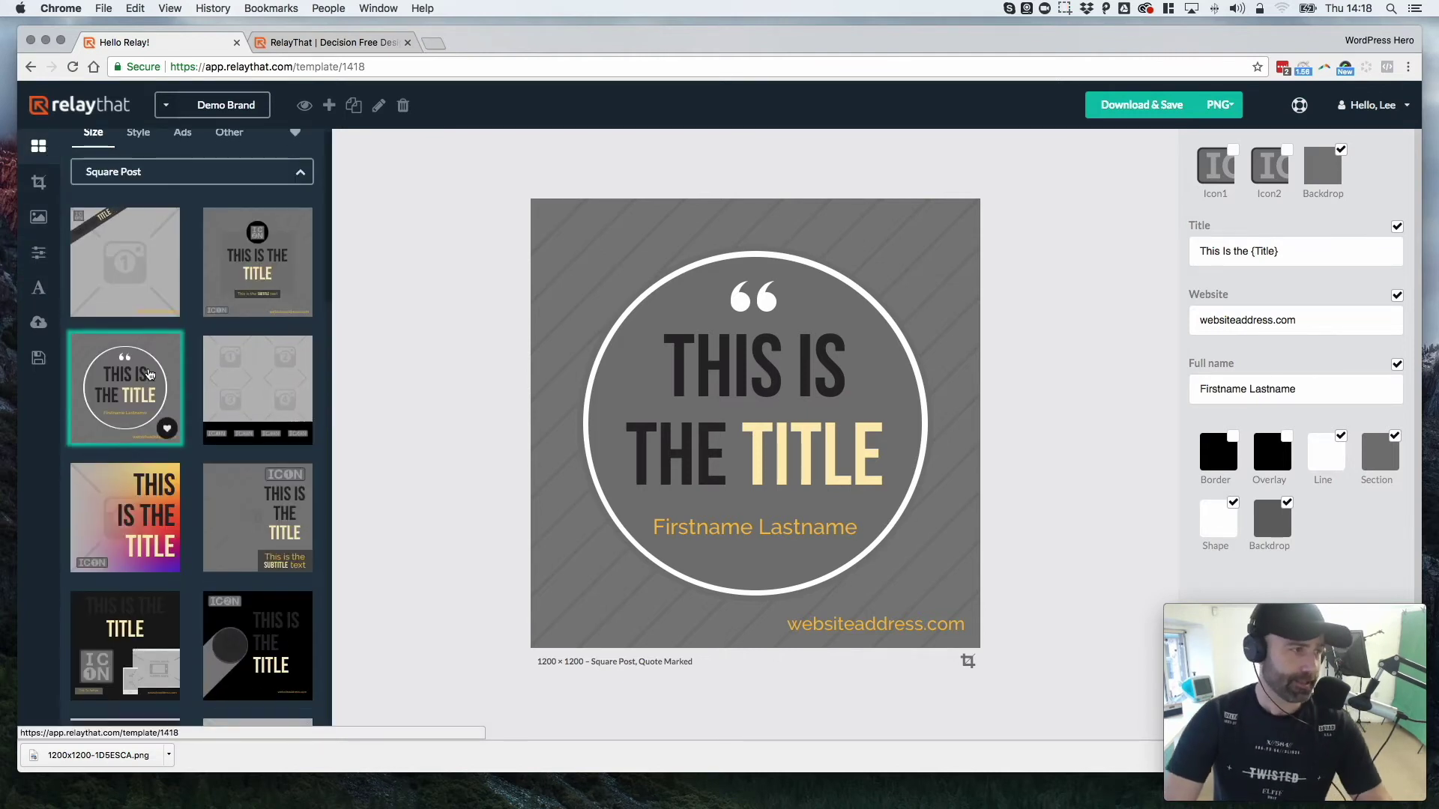
scroll(249, 437, down, 2)
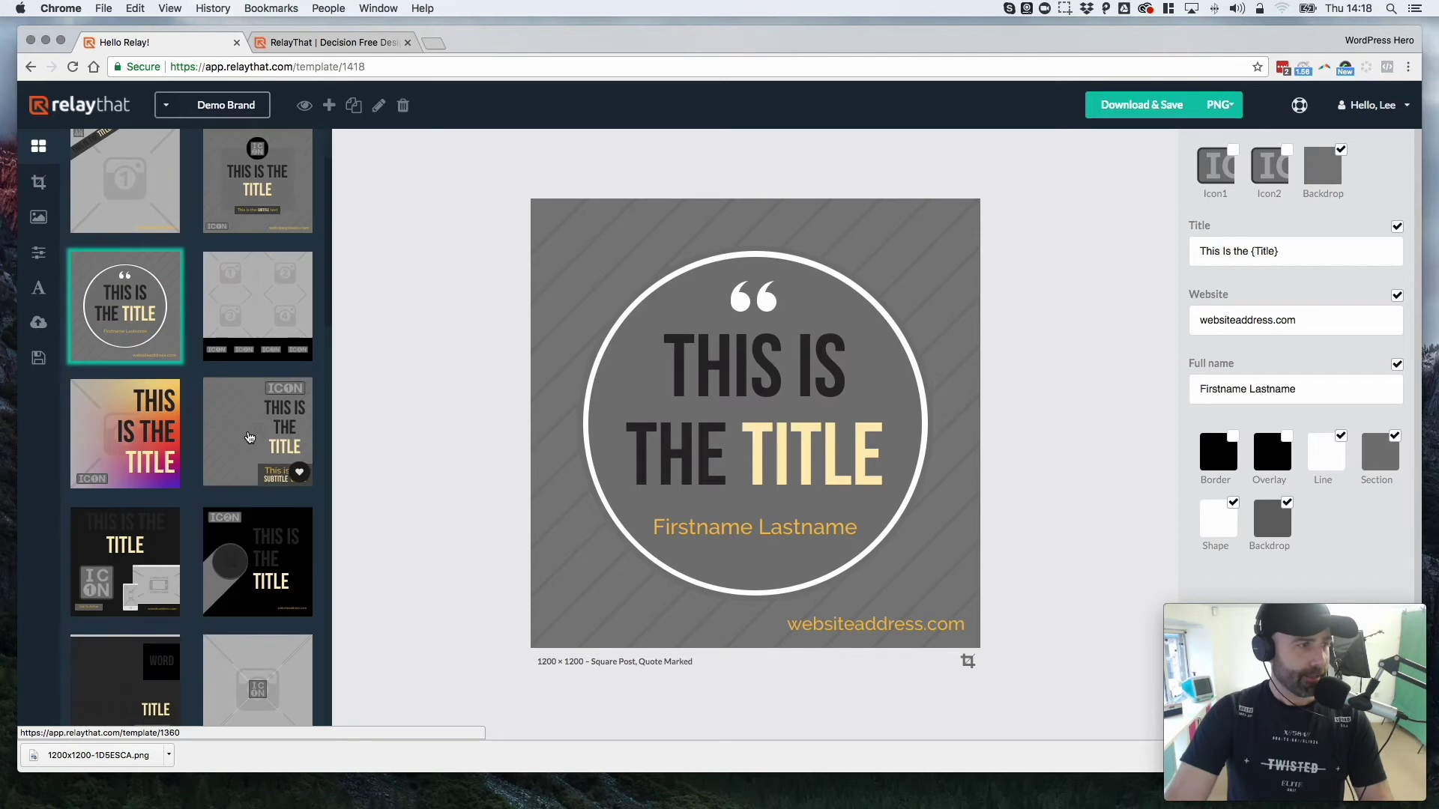
scroll(250, 437, down, 10)
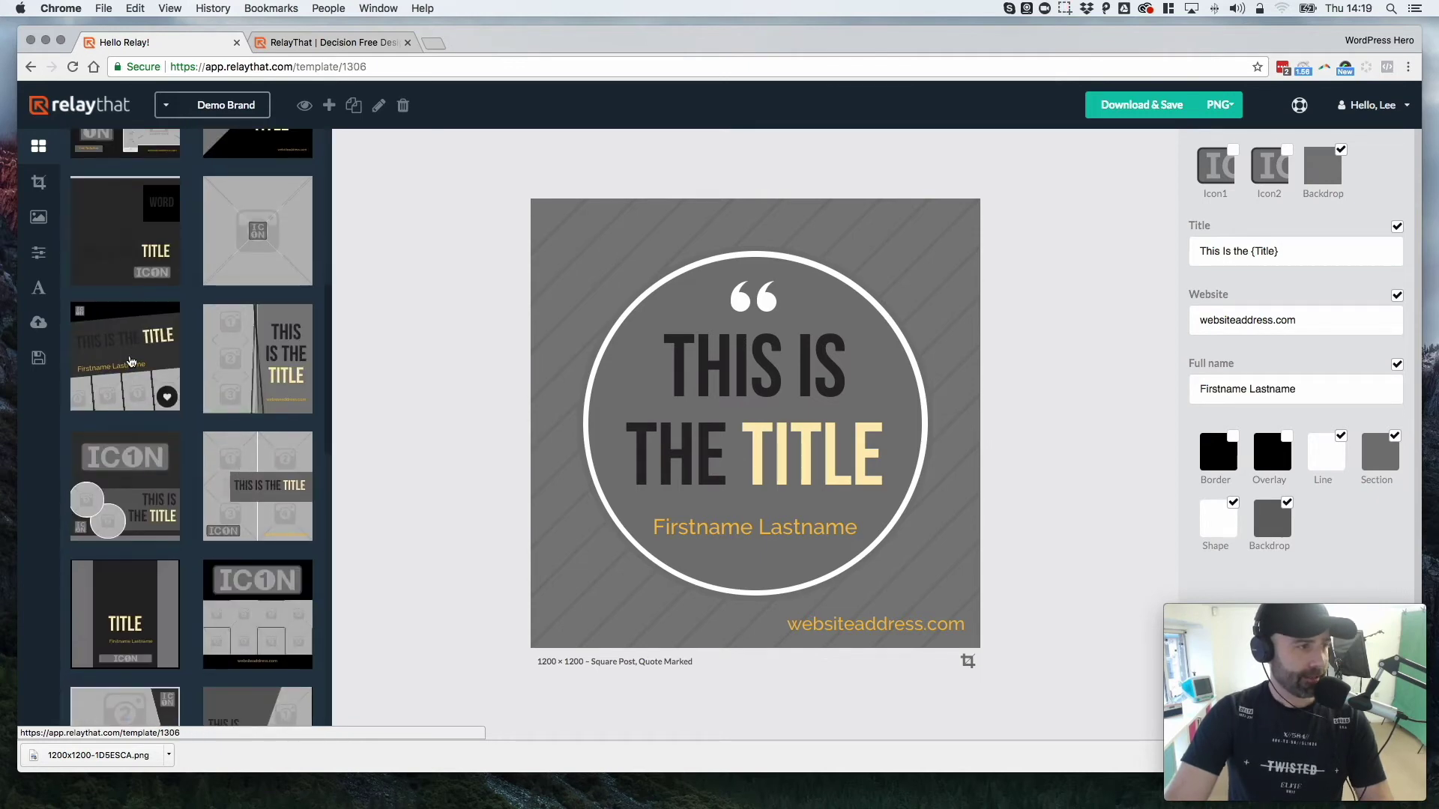
Step: Switch to the four-photo square template and set the third brand colour to orange FCBF3D
click(130, 362)
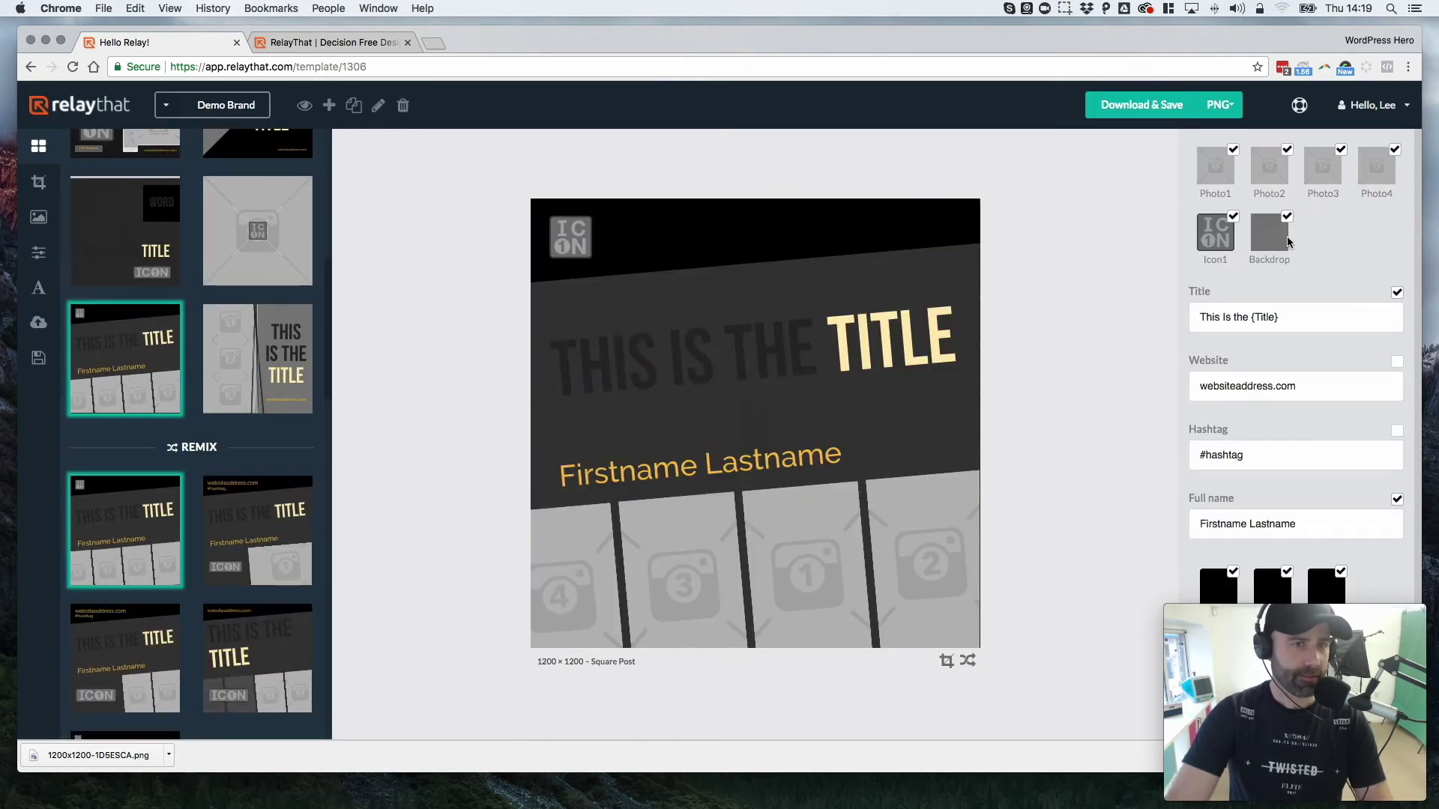
mouse_move(1270, 238)
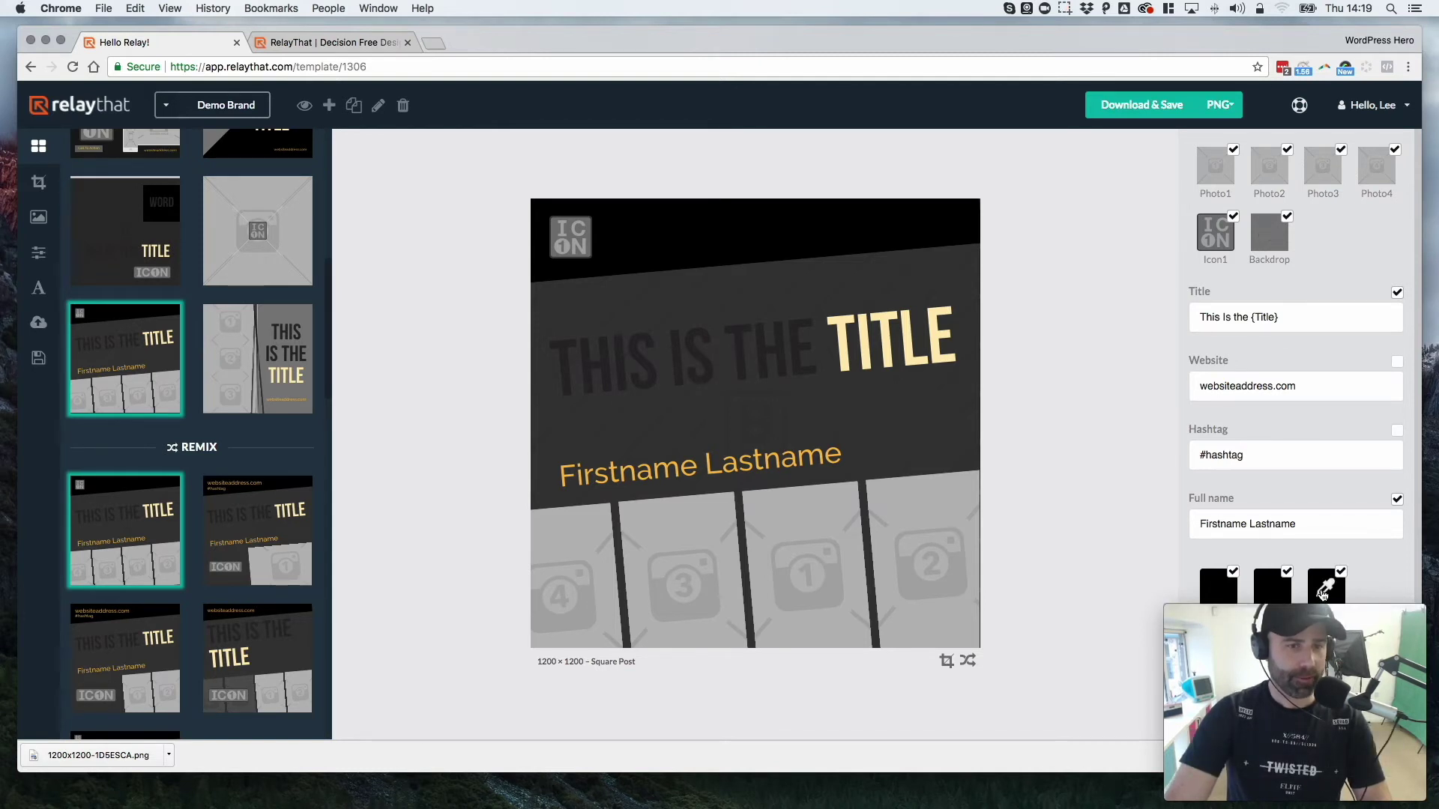
click(1324, 594)
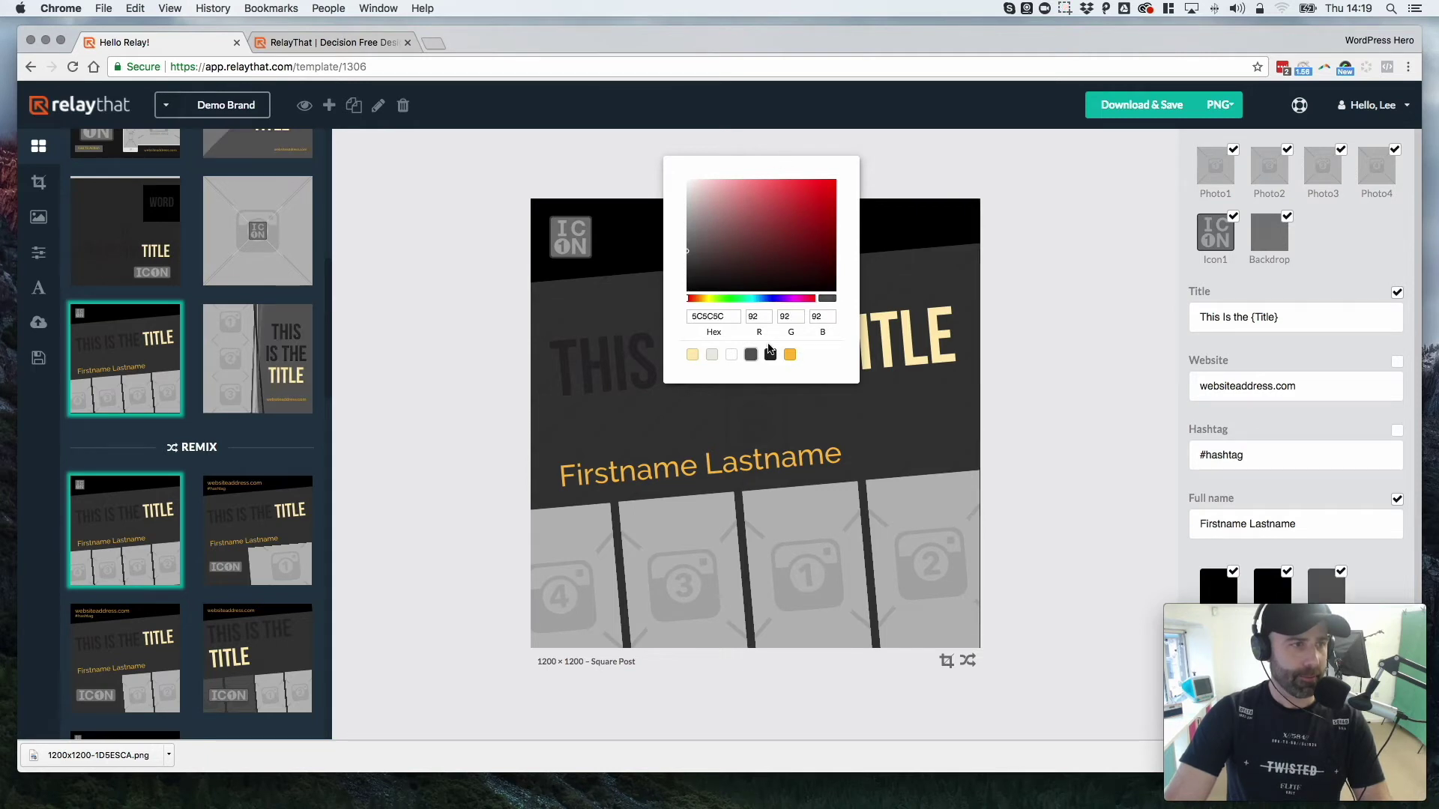
click(790, 355)
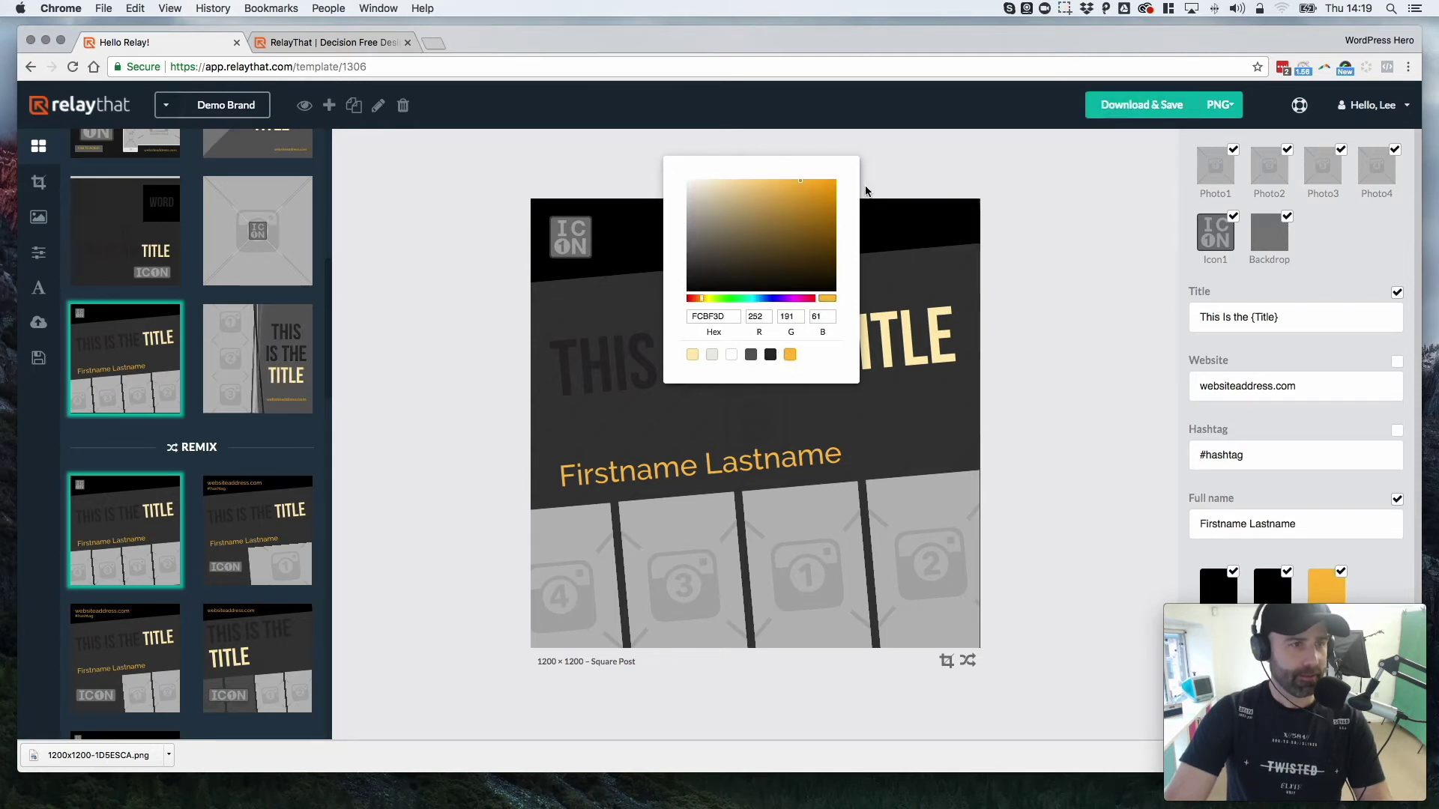
click(888, 163)
Step: Change the website to agencytrailblazer.com, show it, and hide the Icon1 graphic
click(1249, 318)
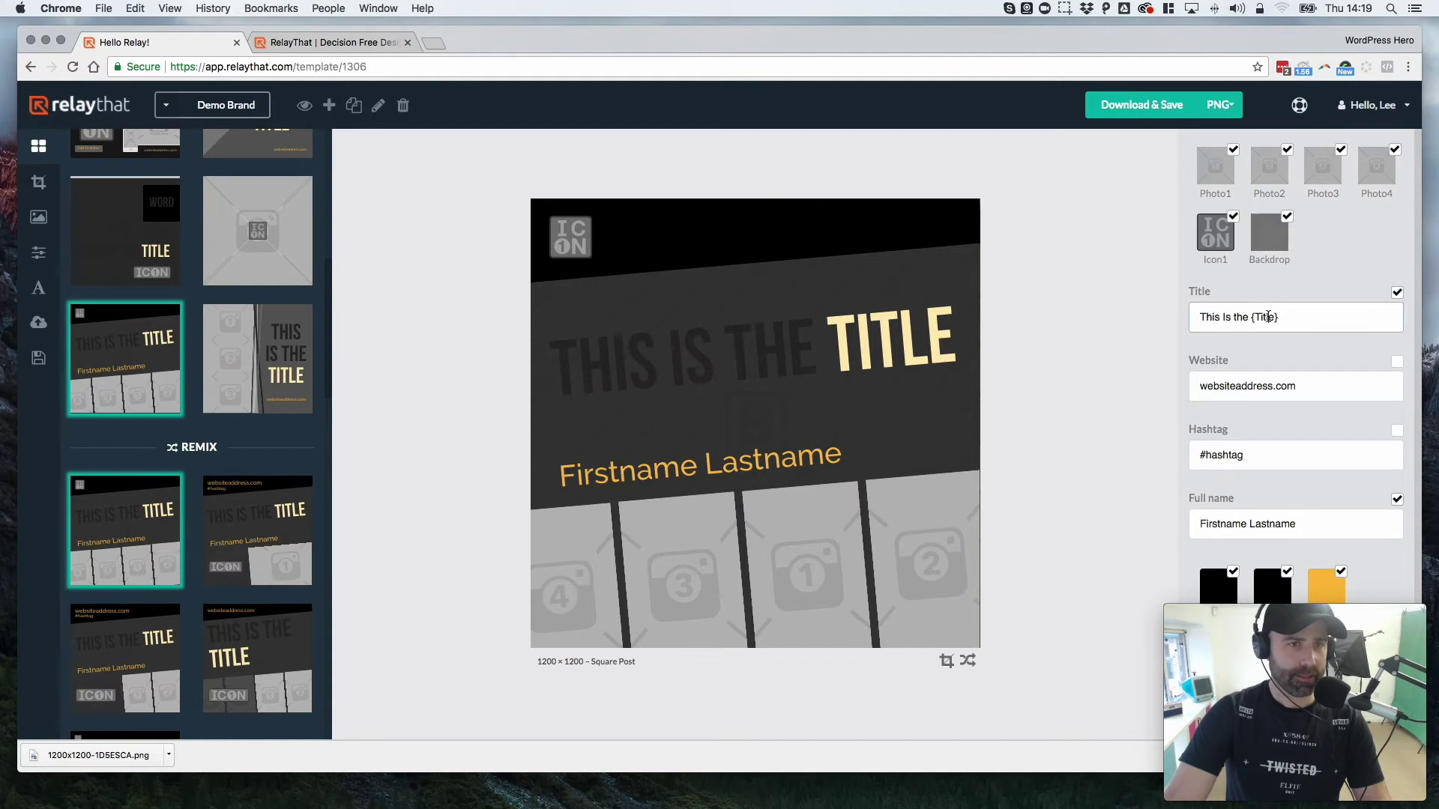
click(1274, 387)
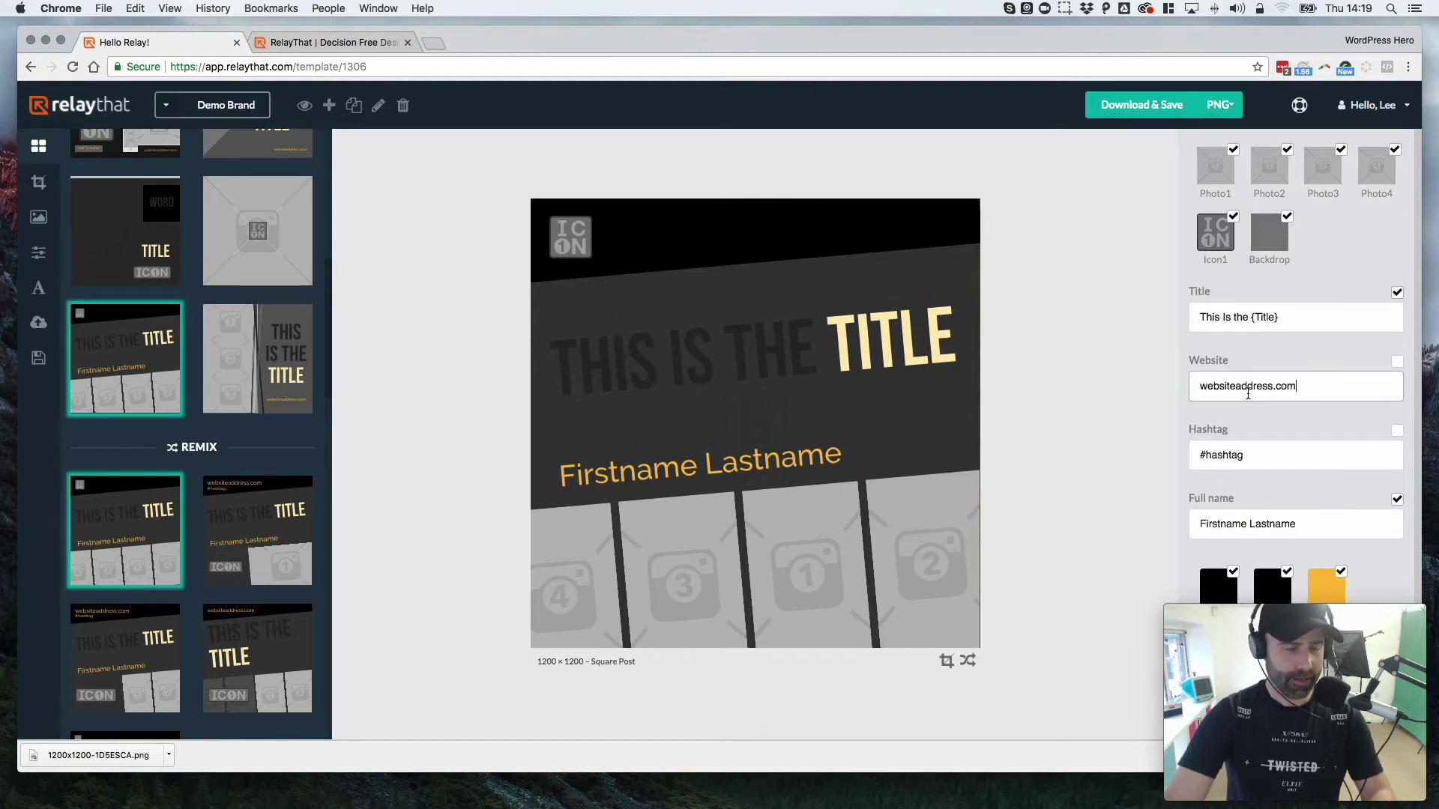
text(afg)
key(BackSpace)
key(BackSpace)
key(BackSpace)
key(BackSpace)
key(BackSpace)
key(BackSpace)
key(BackSpace)
key(BackSpace)
key(BackSpace)
key(BackSpace)
key(BackSpace)
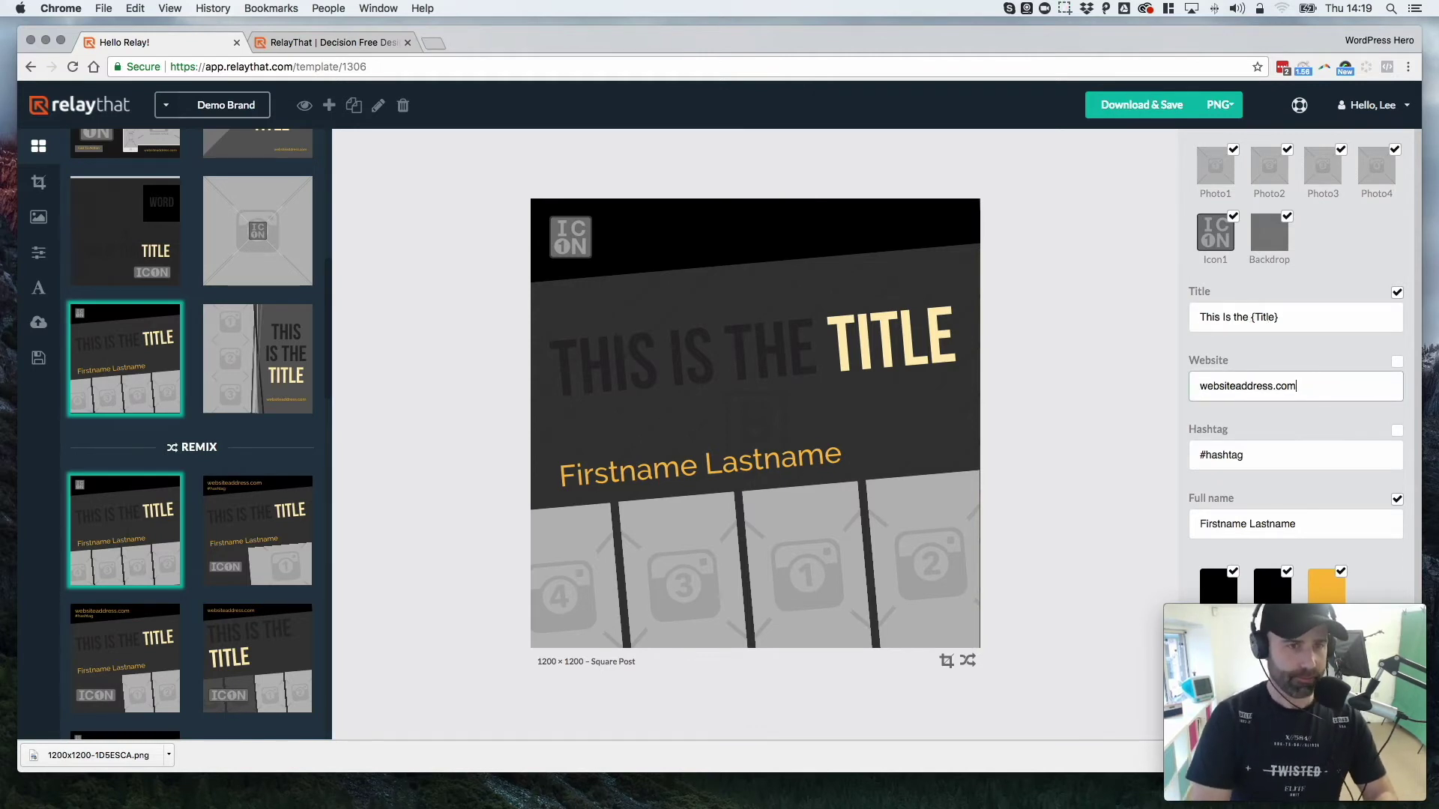
key(BackSpace)
key(BackSpace)
key(BackSpace)
key(BackSpace)
key(BackSpace)
key(BackSpace)
key(BackSpace)
key(BackSpace)
key(BackSpace)
key(BackSpace)
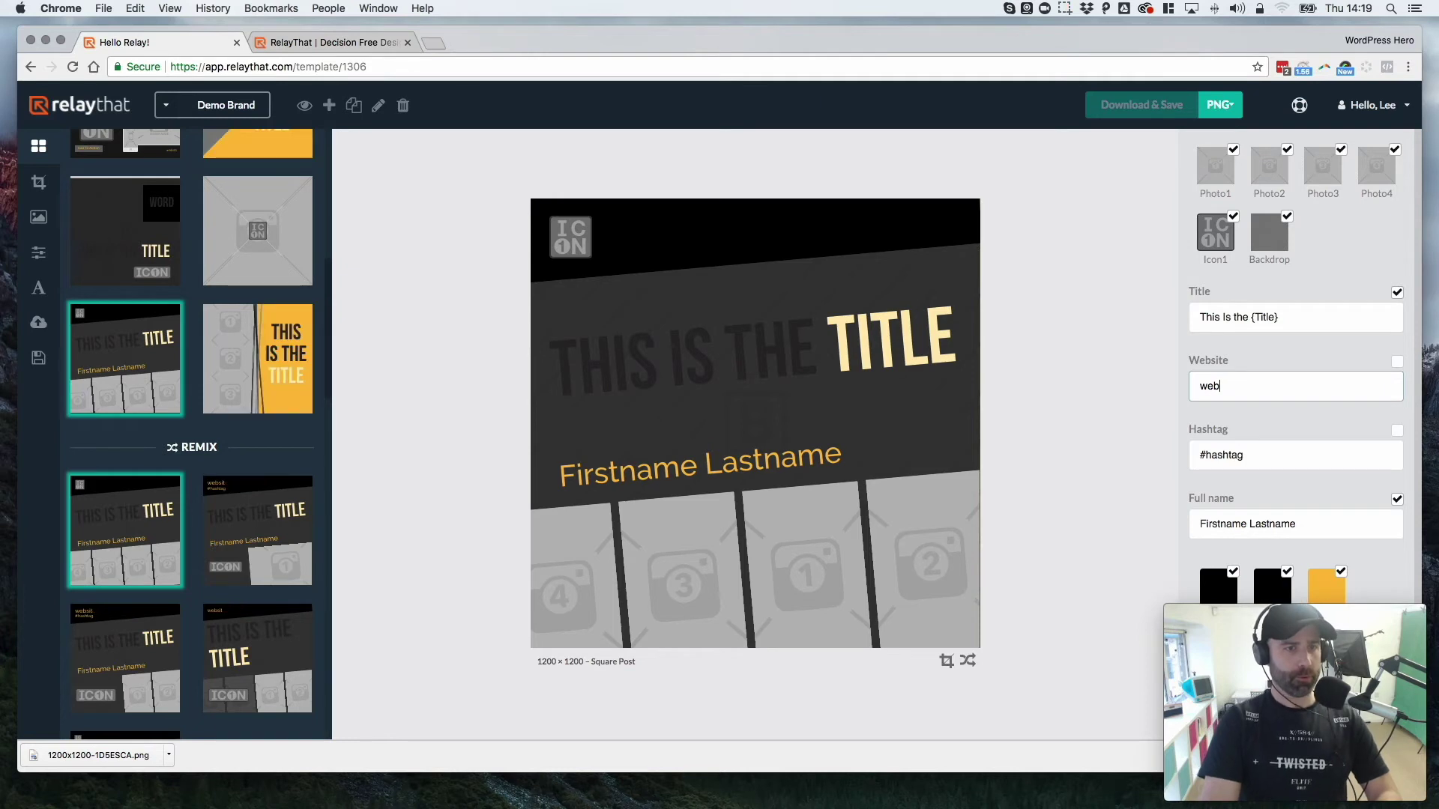
text(agenc)
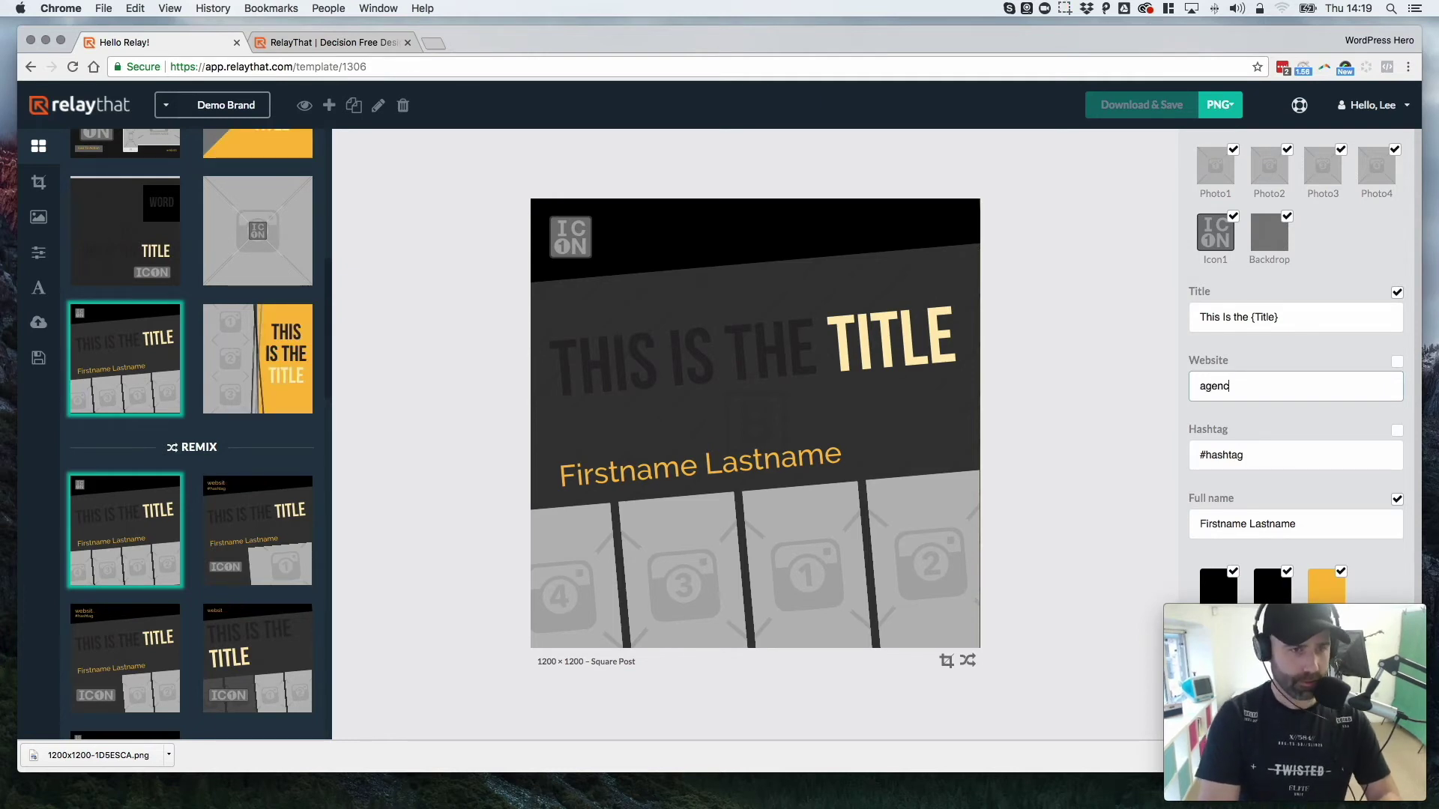
text(ytrailbla)
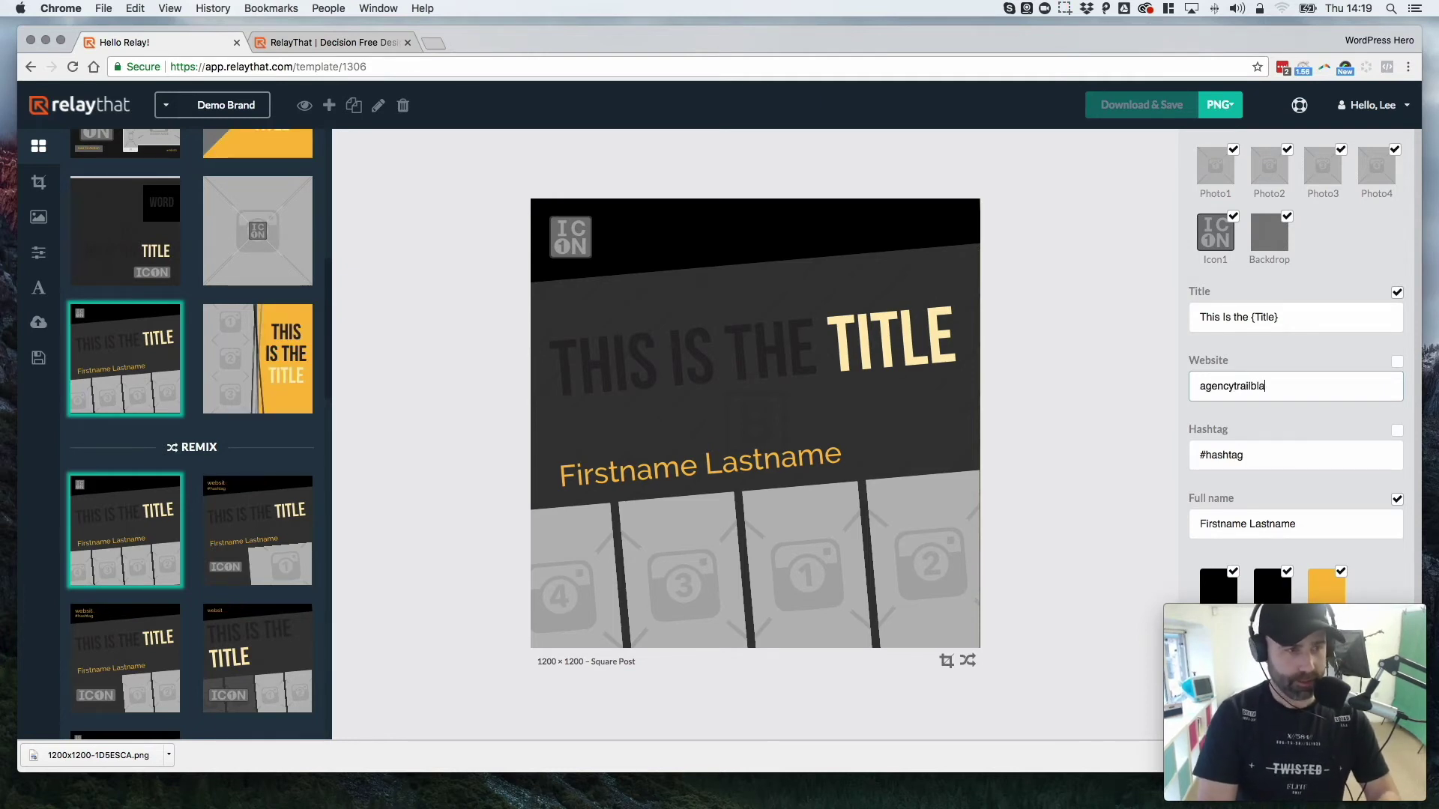
text(zer.com)
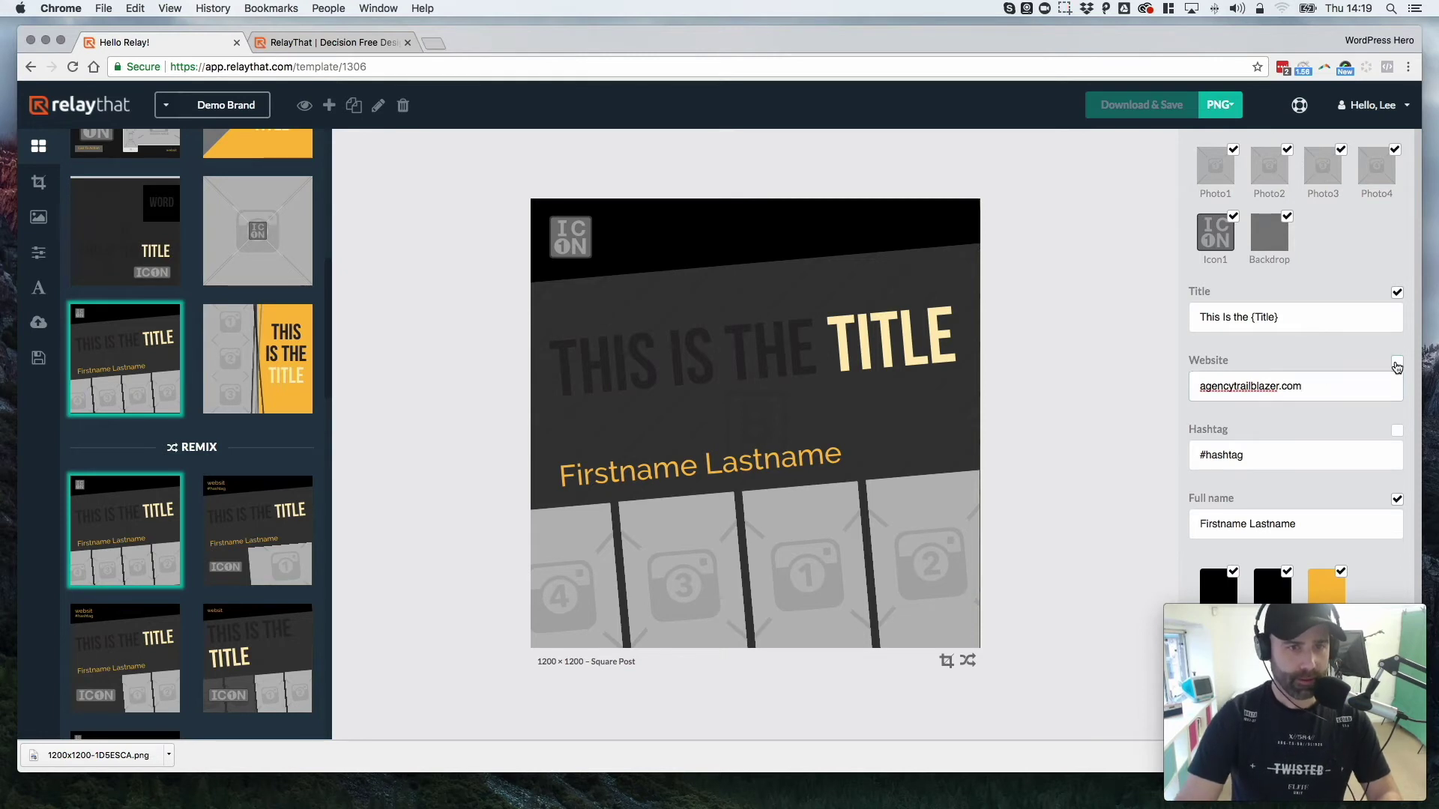
click(1396, 362)
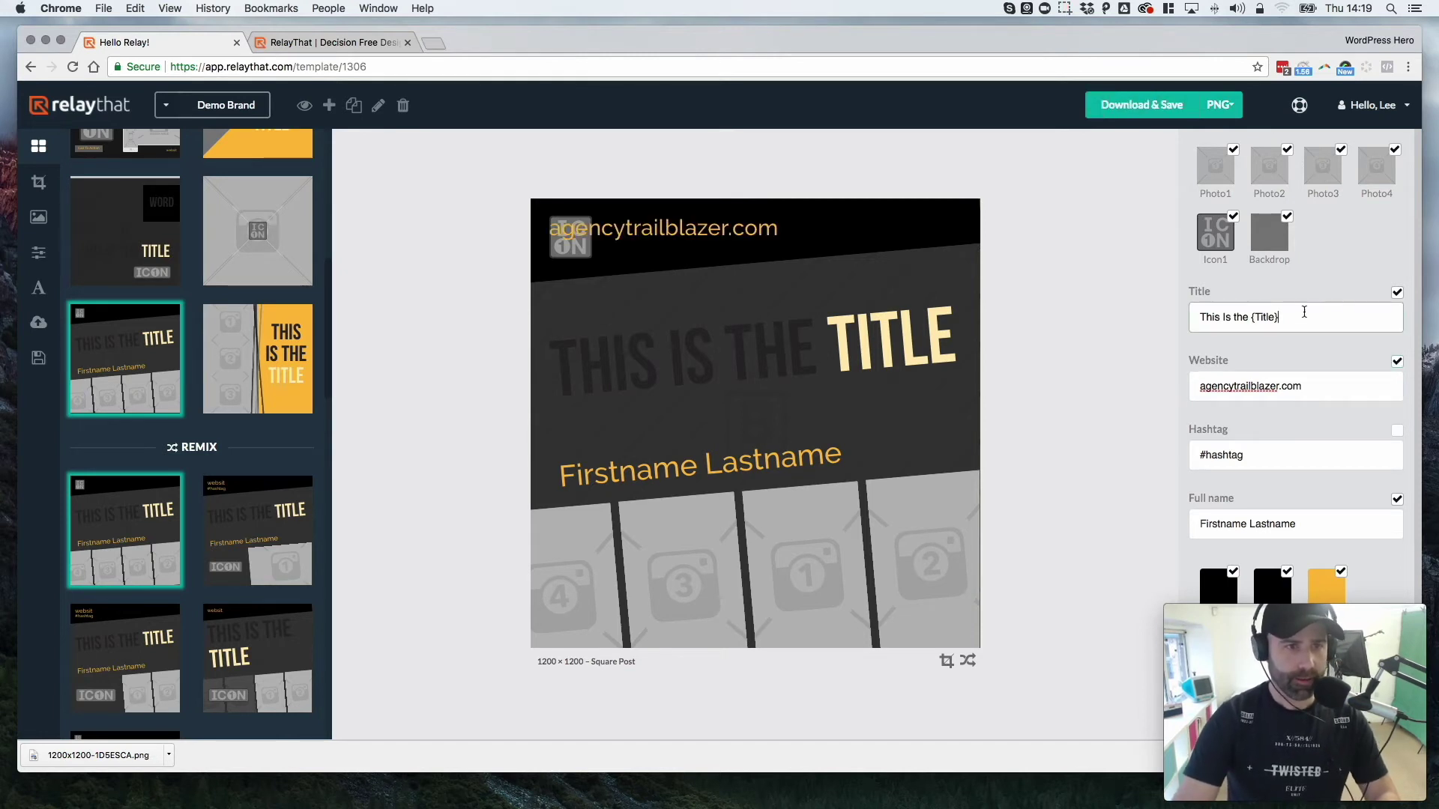
click(1233, 218)
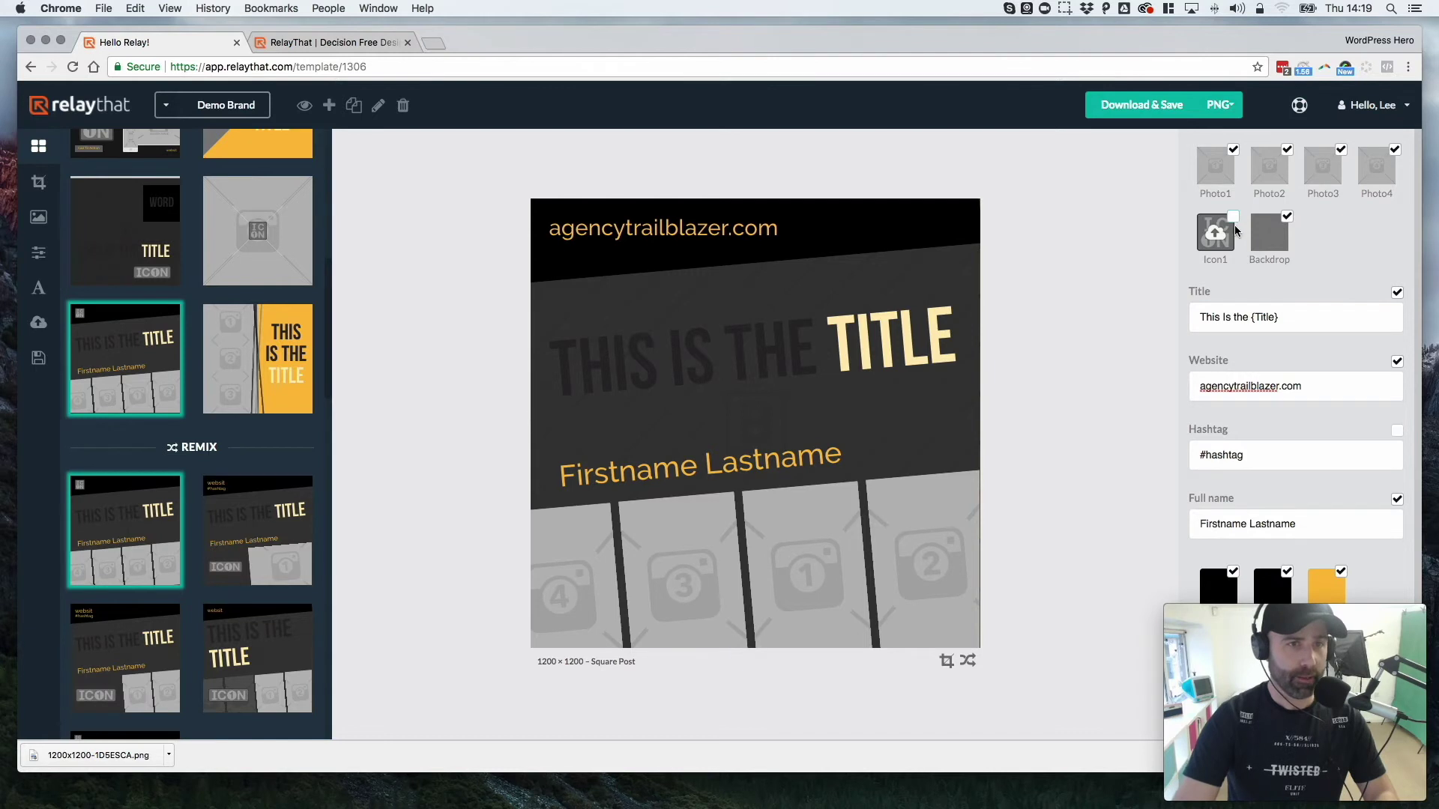
Step: Retype the title as LOVE YOUR AGENCY, show the hashtag and hide the full name
click(1282, 324)
key(super+a)
text(L)
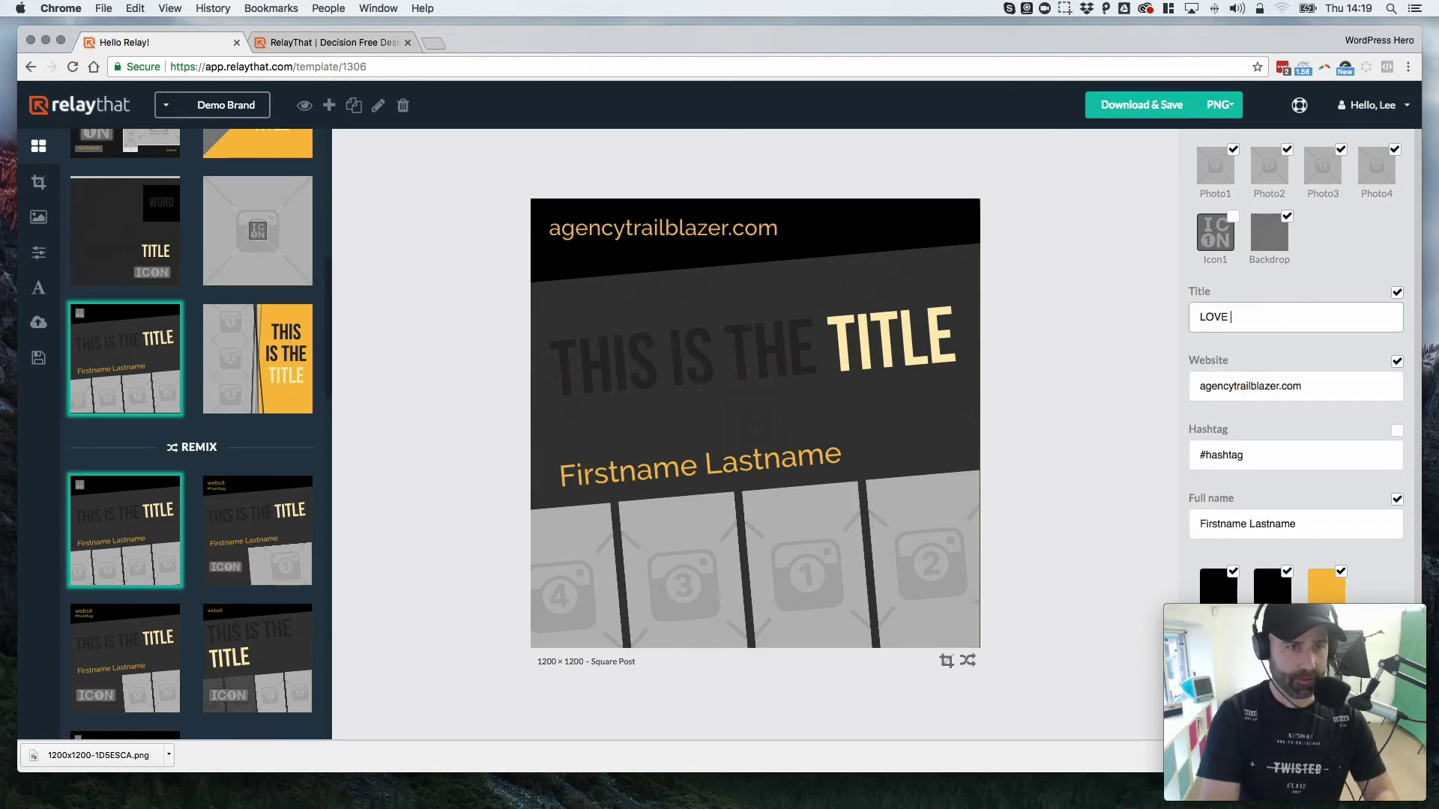
text(OVE YOUR AGENCY)
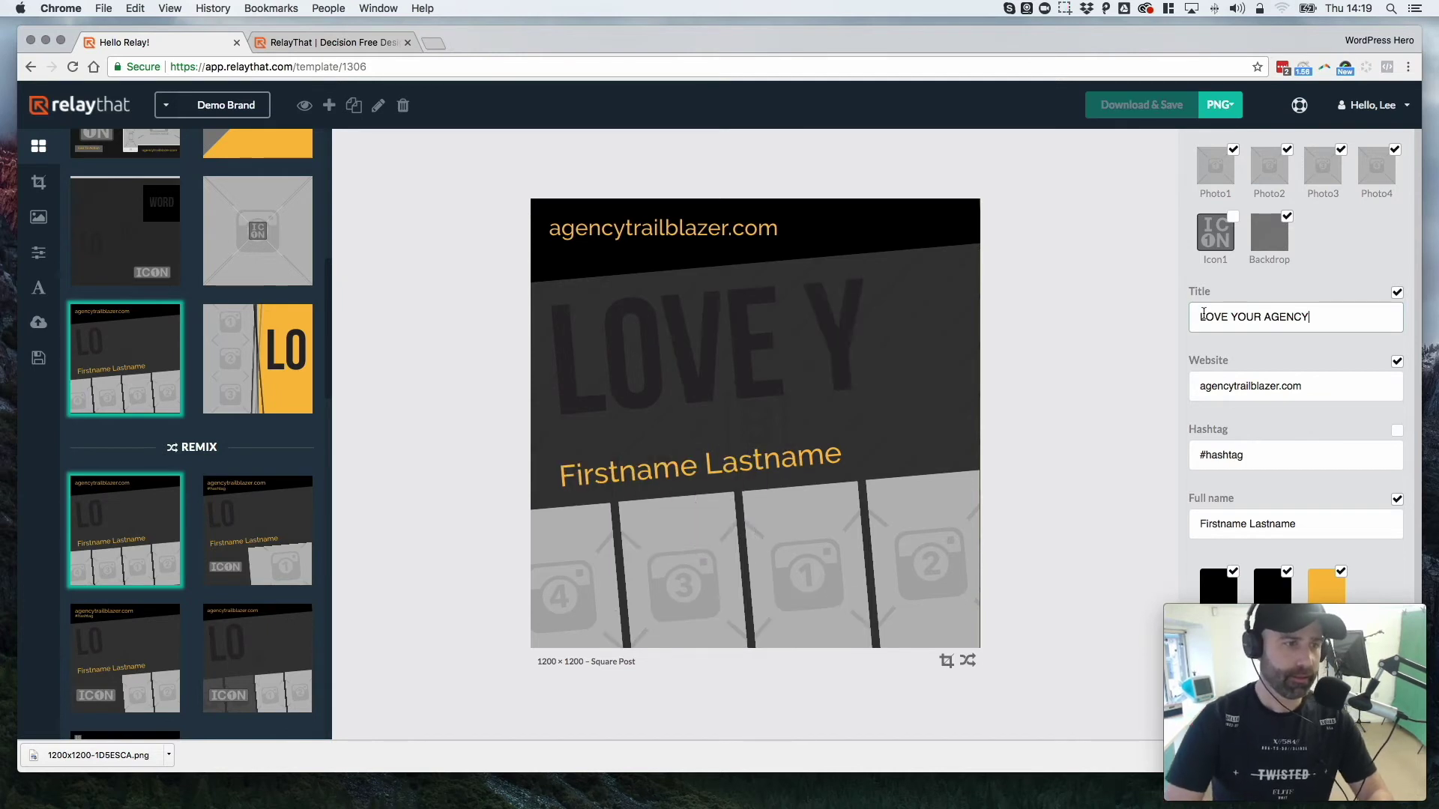
double_click(1260, 386)
click(1397, 432)
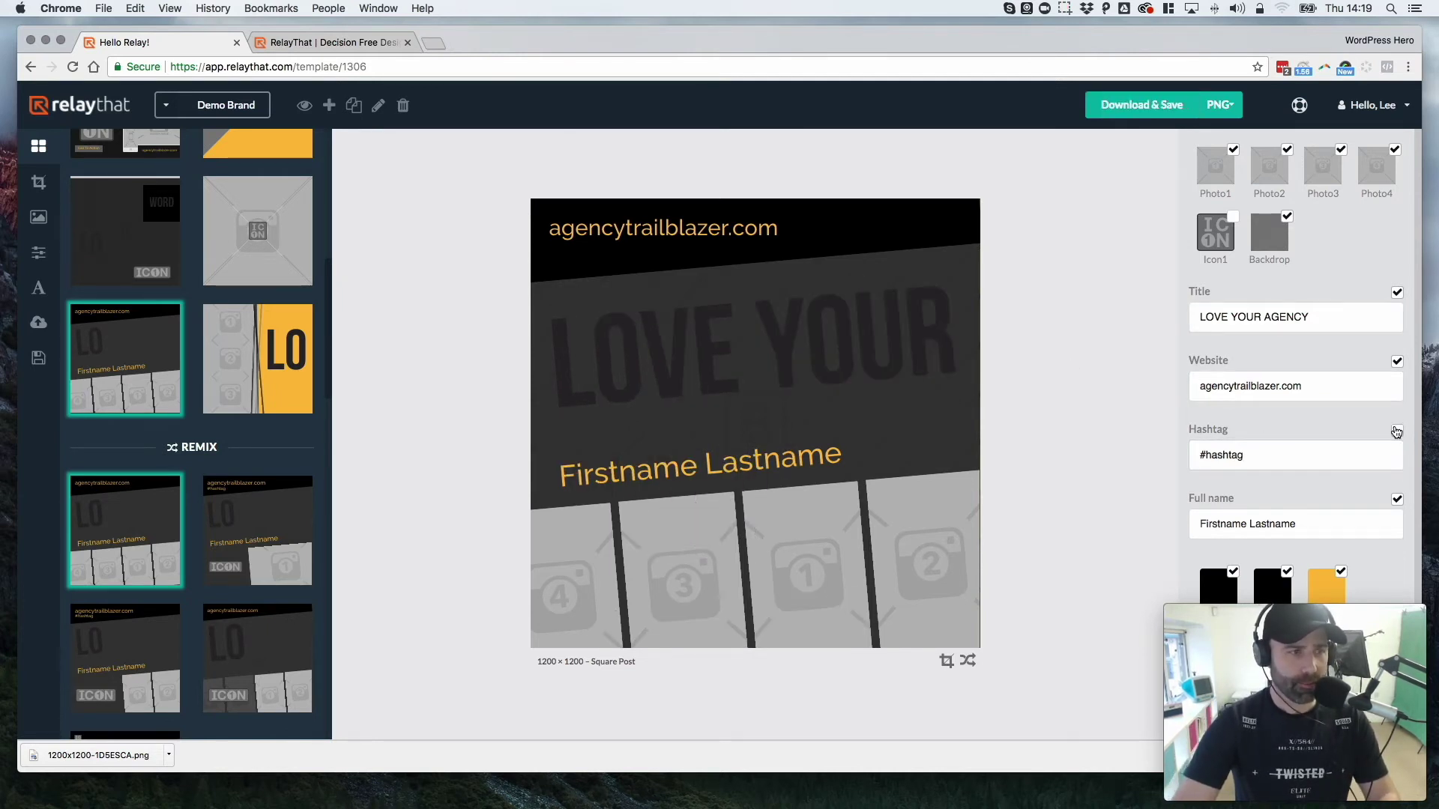
click(1398, 500)
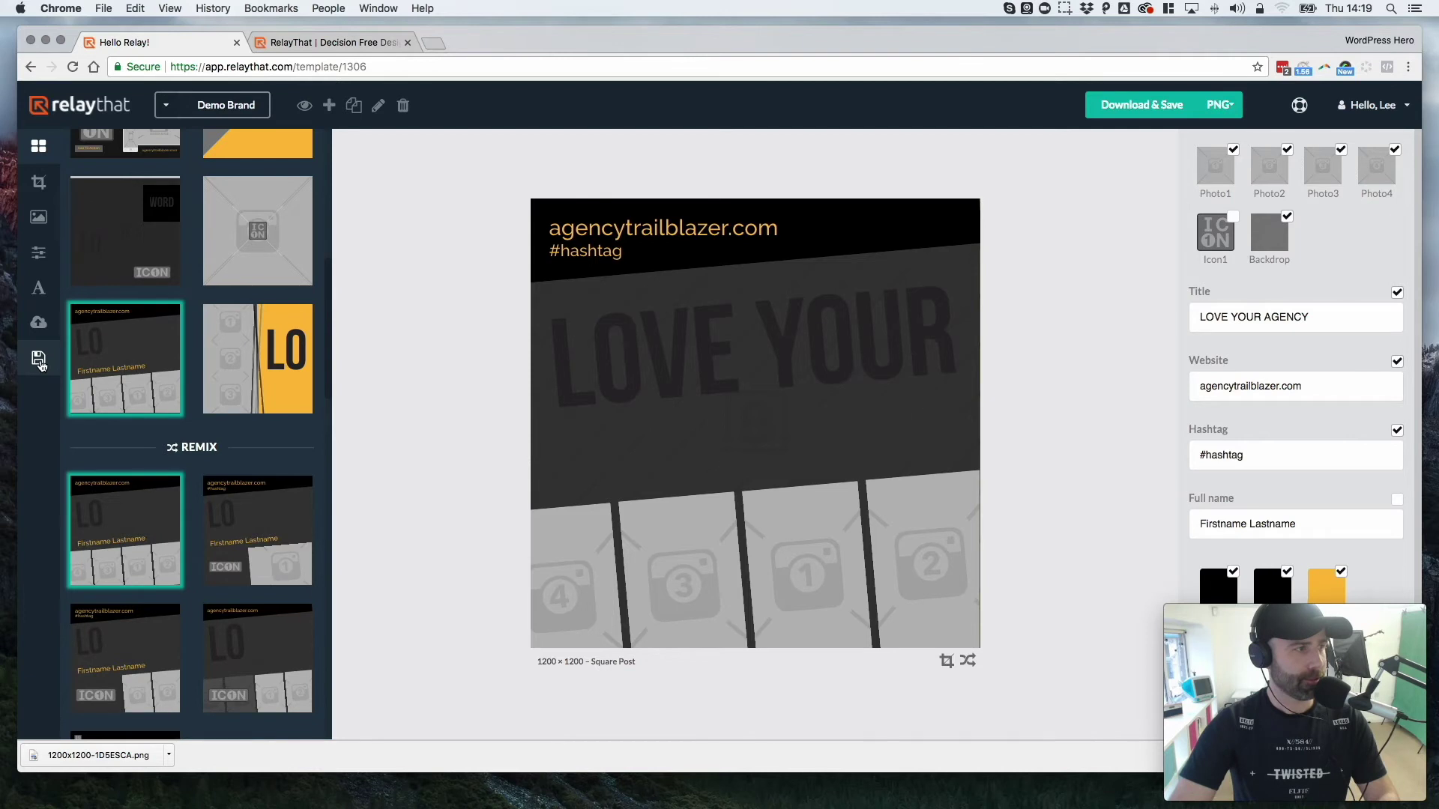
click(39, 323)
Step: Fill the photo slots with the pink-hat, red-sweater, couple and headphones-man photos, and untick Backdrop
click(208, 150)
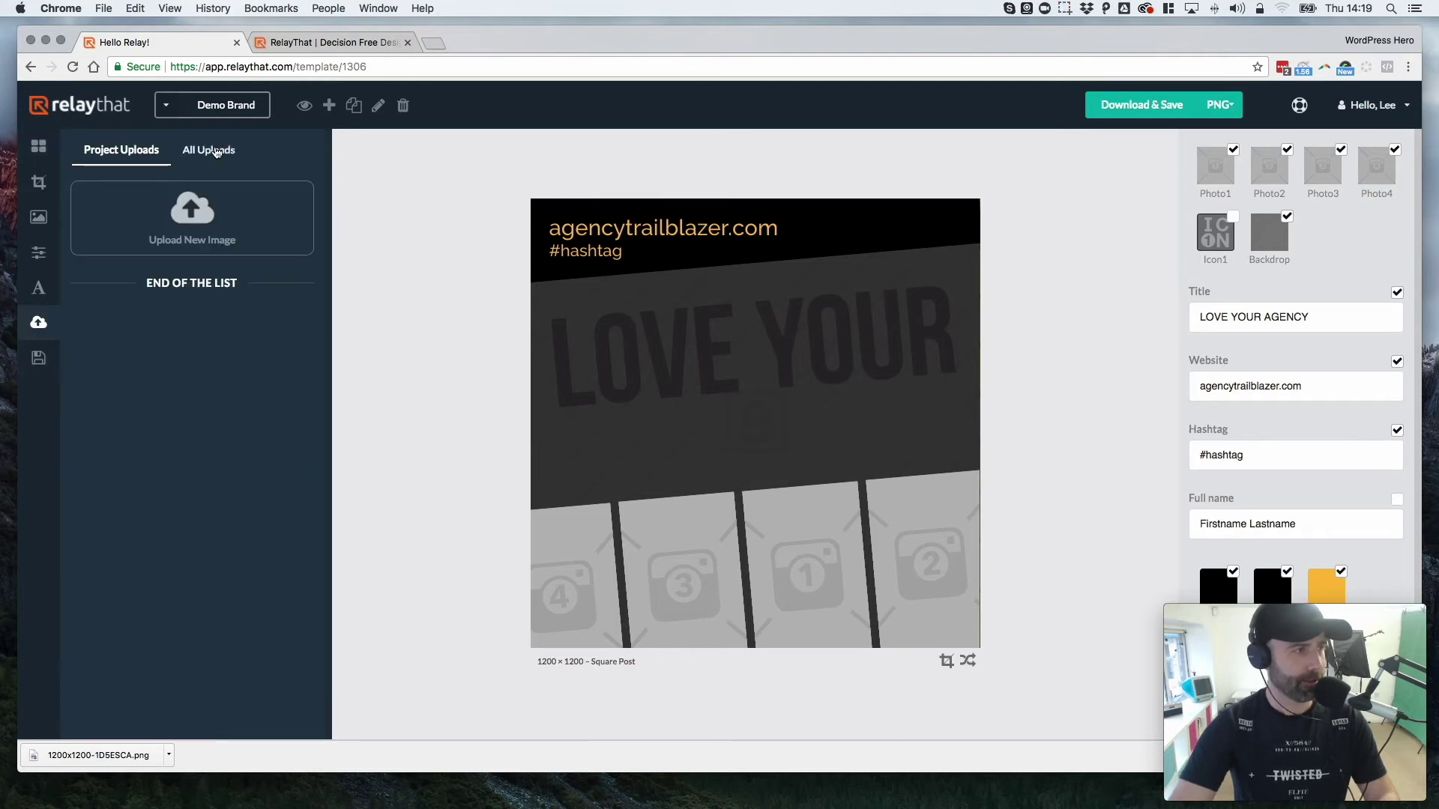
click(116, 213)
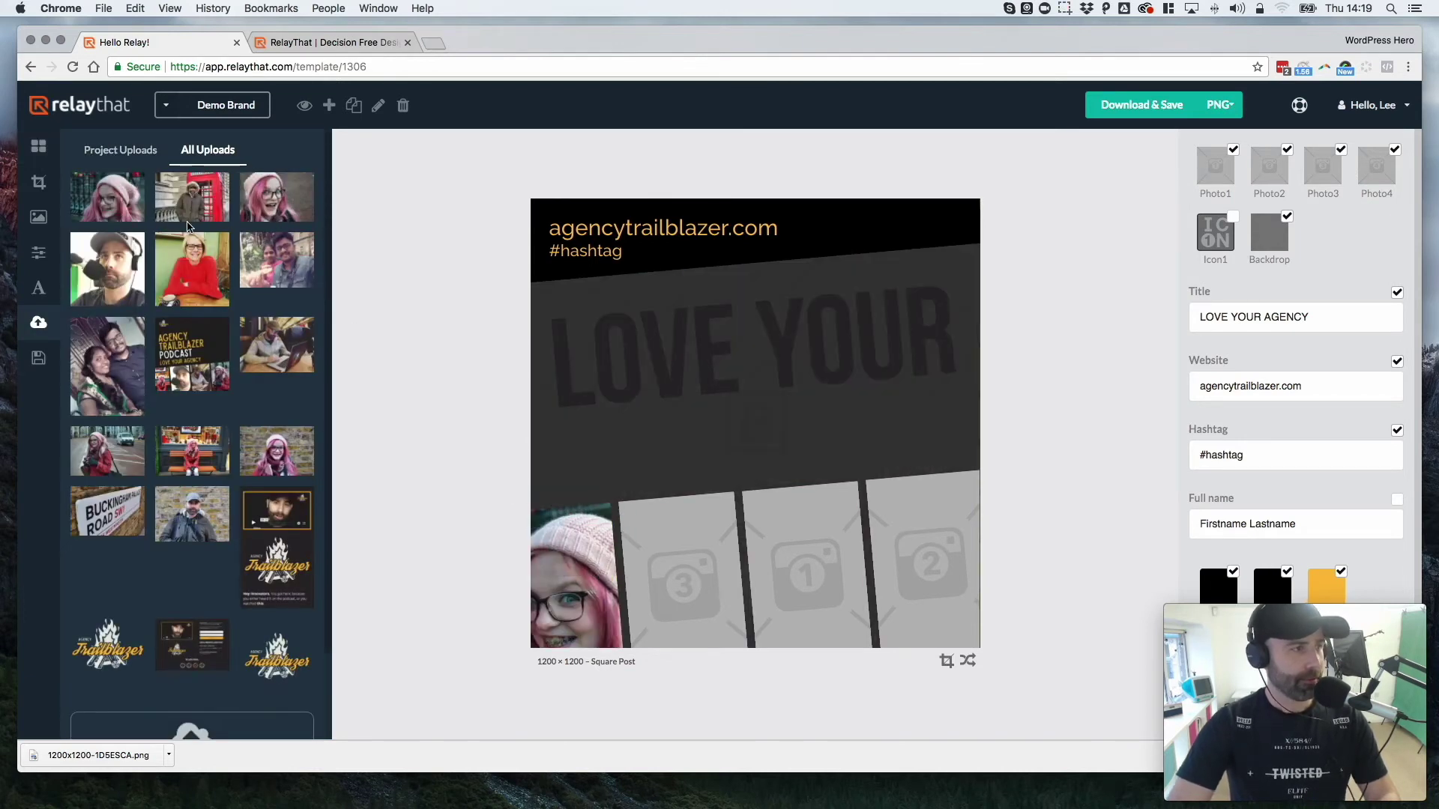
drag(103, 202, 678, 555)
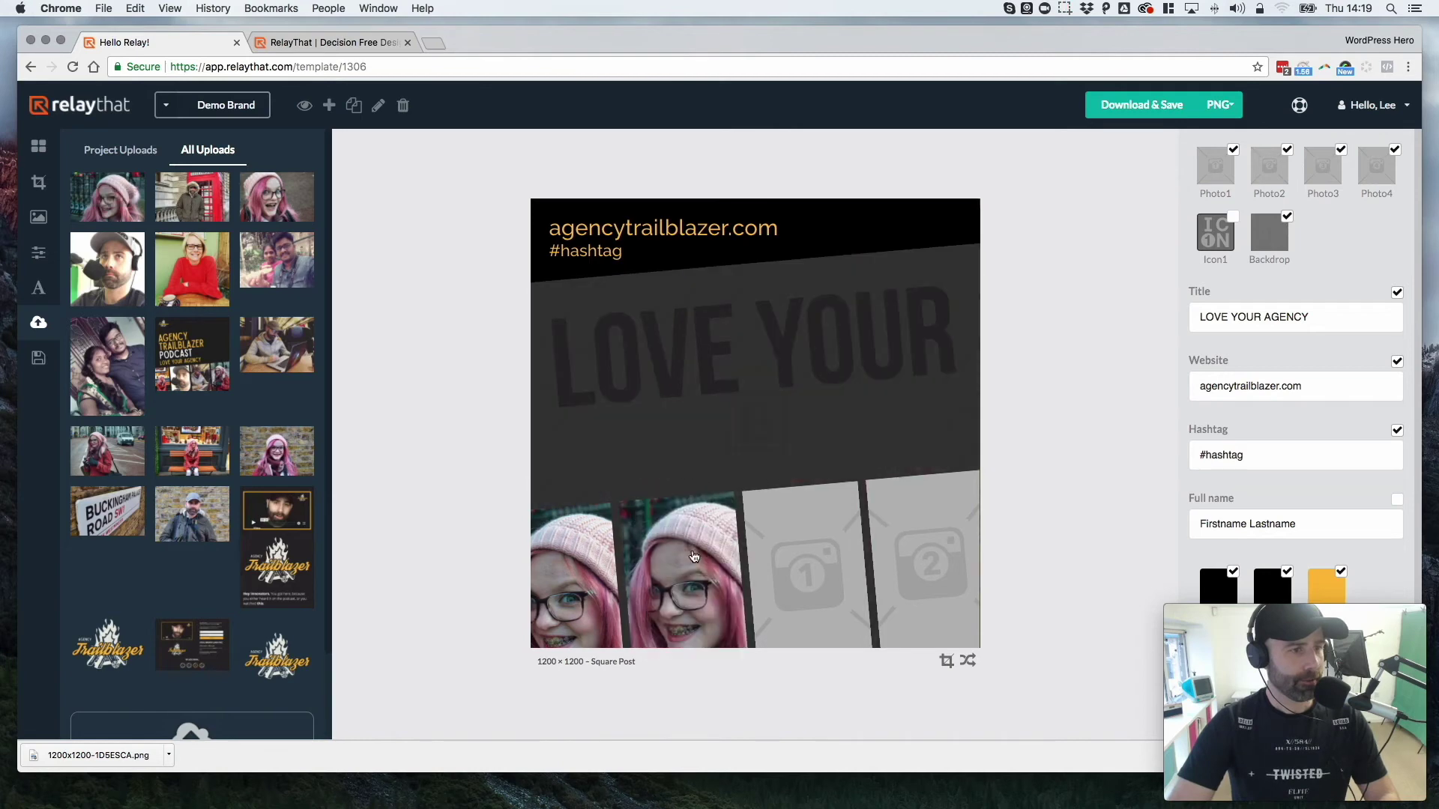
click(192, 270)
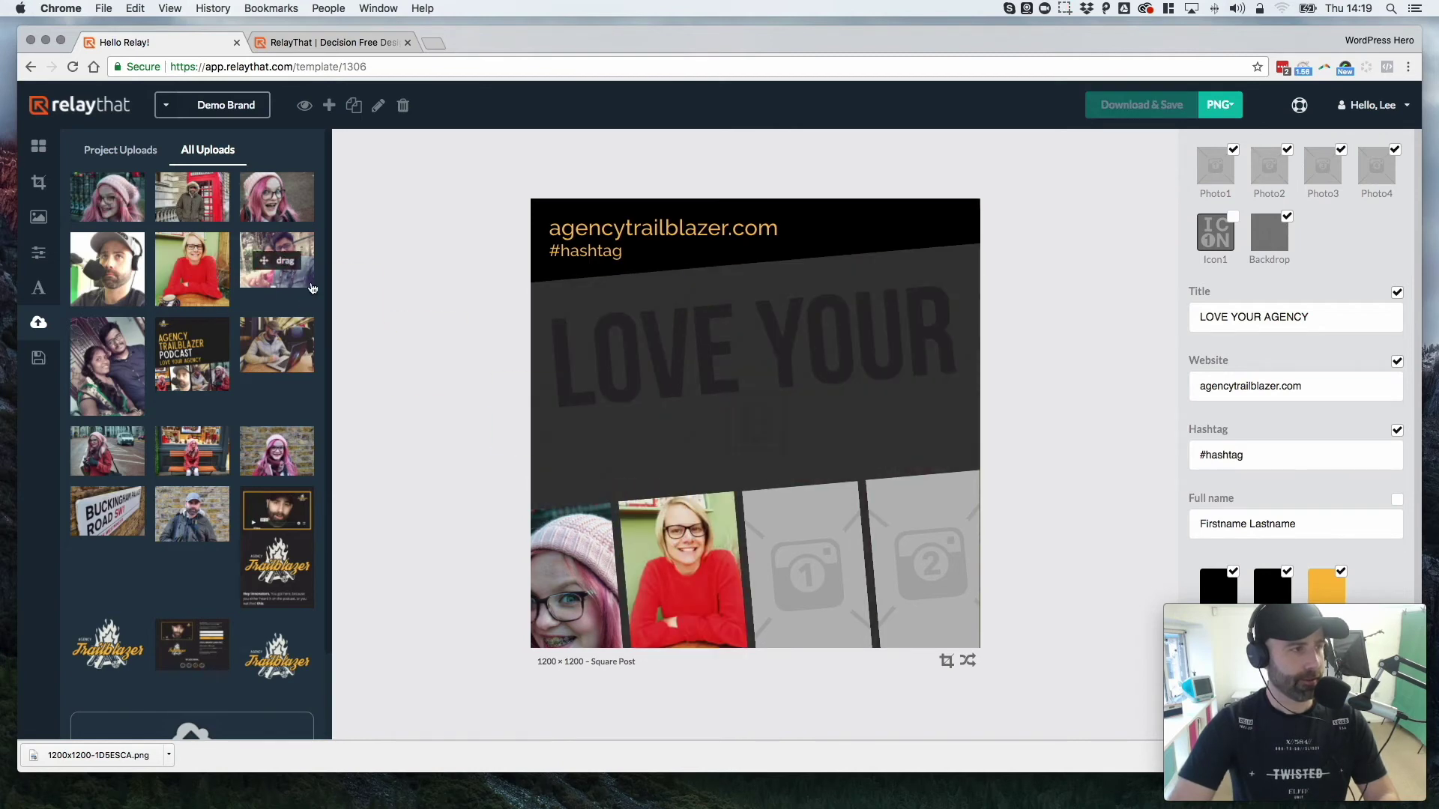
click(272, 259)
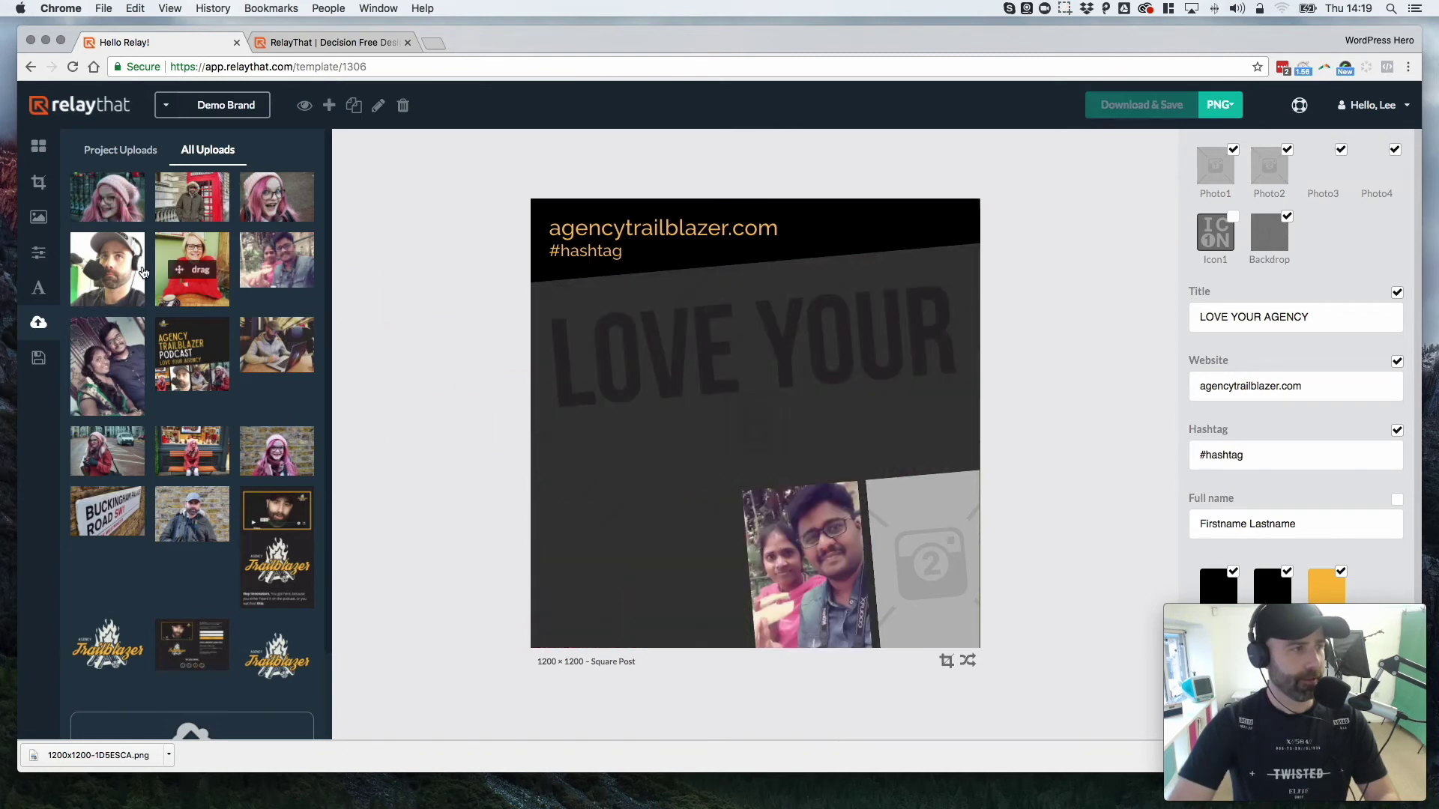
click(107, 276)
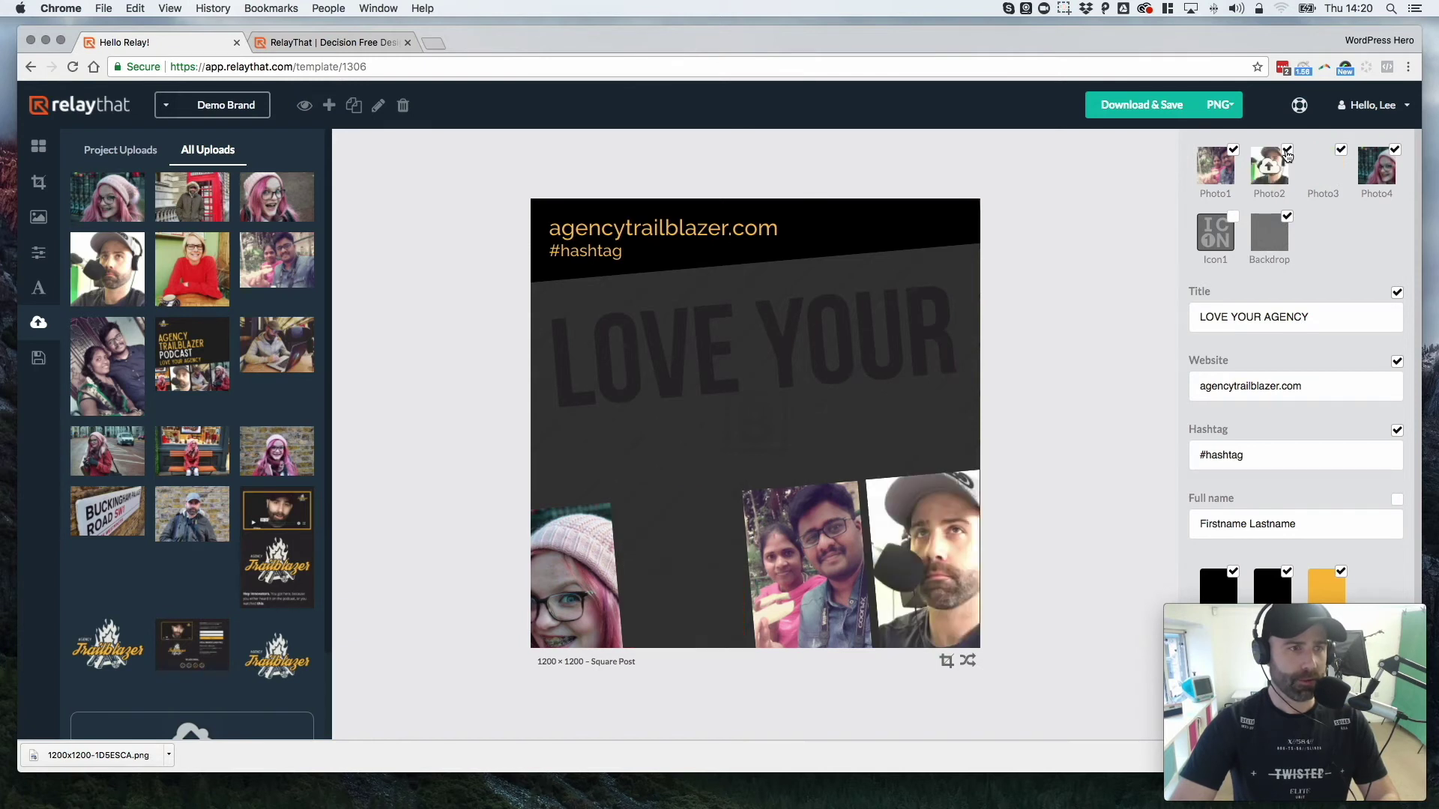
click(1287, 217)
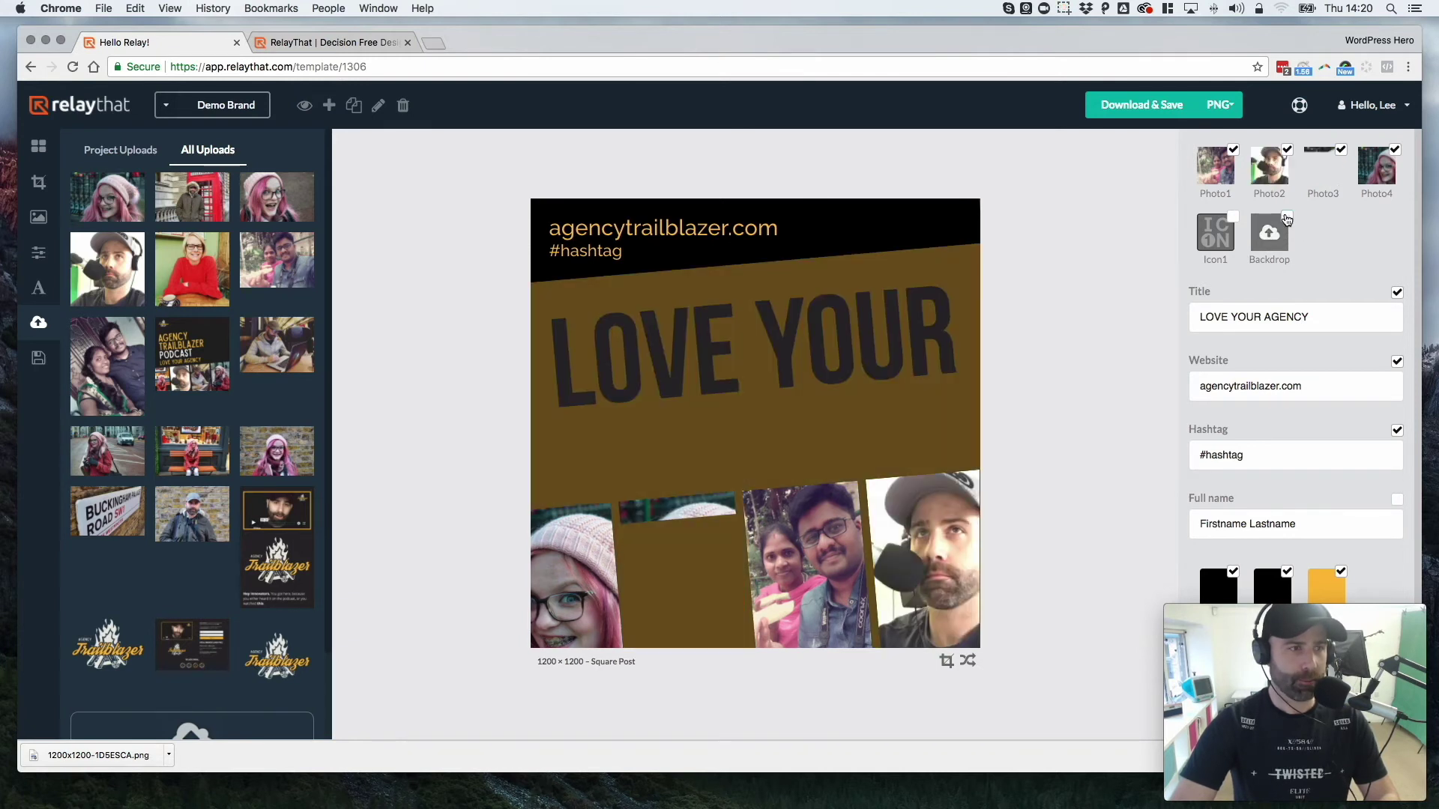
Step: Append 'Agency' to the title and show the full name line reading 'TEST 123'
click(861, 322)
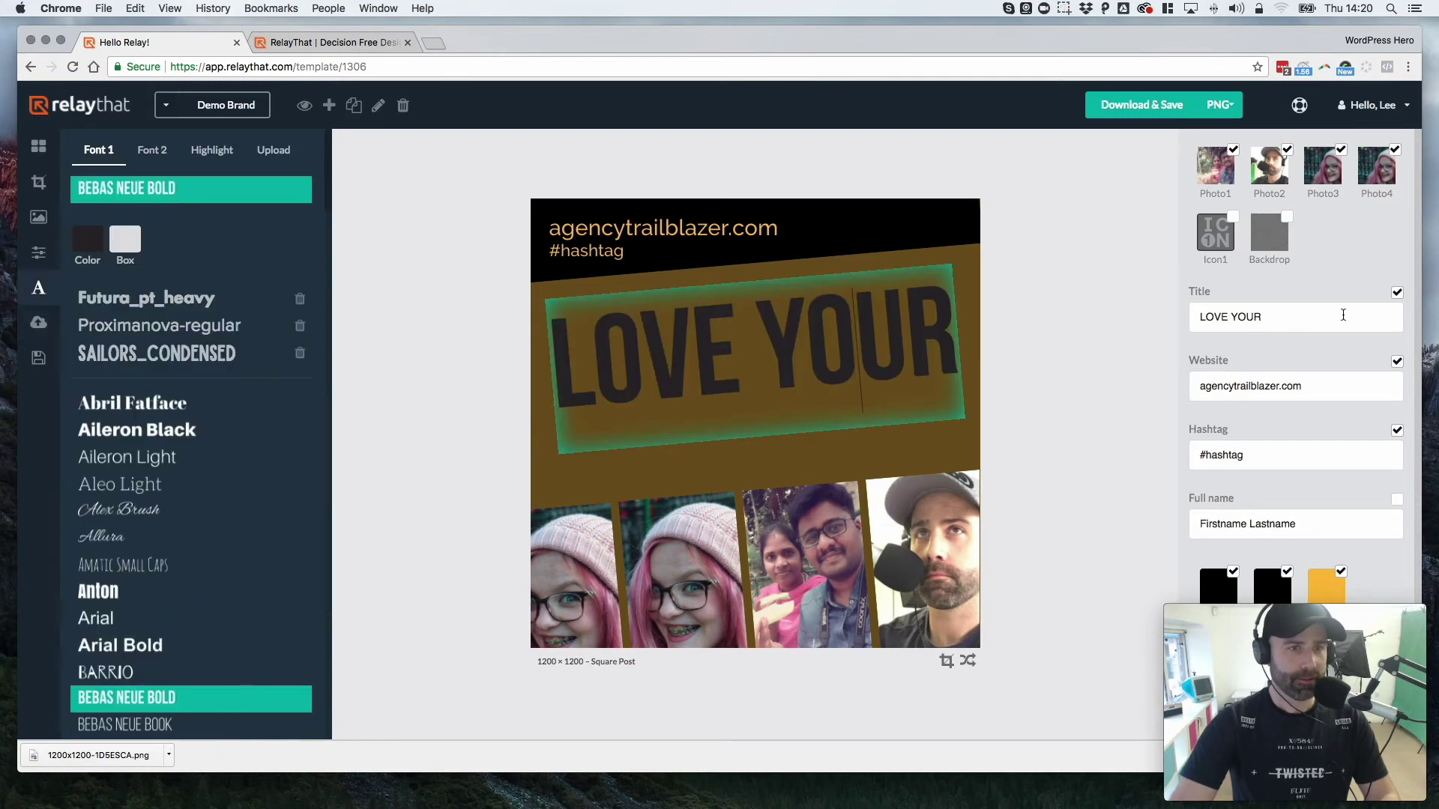
click(1257, 316)
text(A)
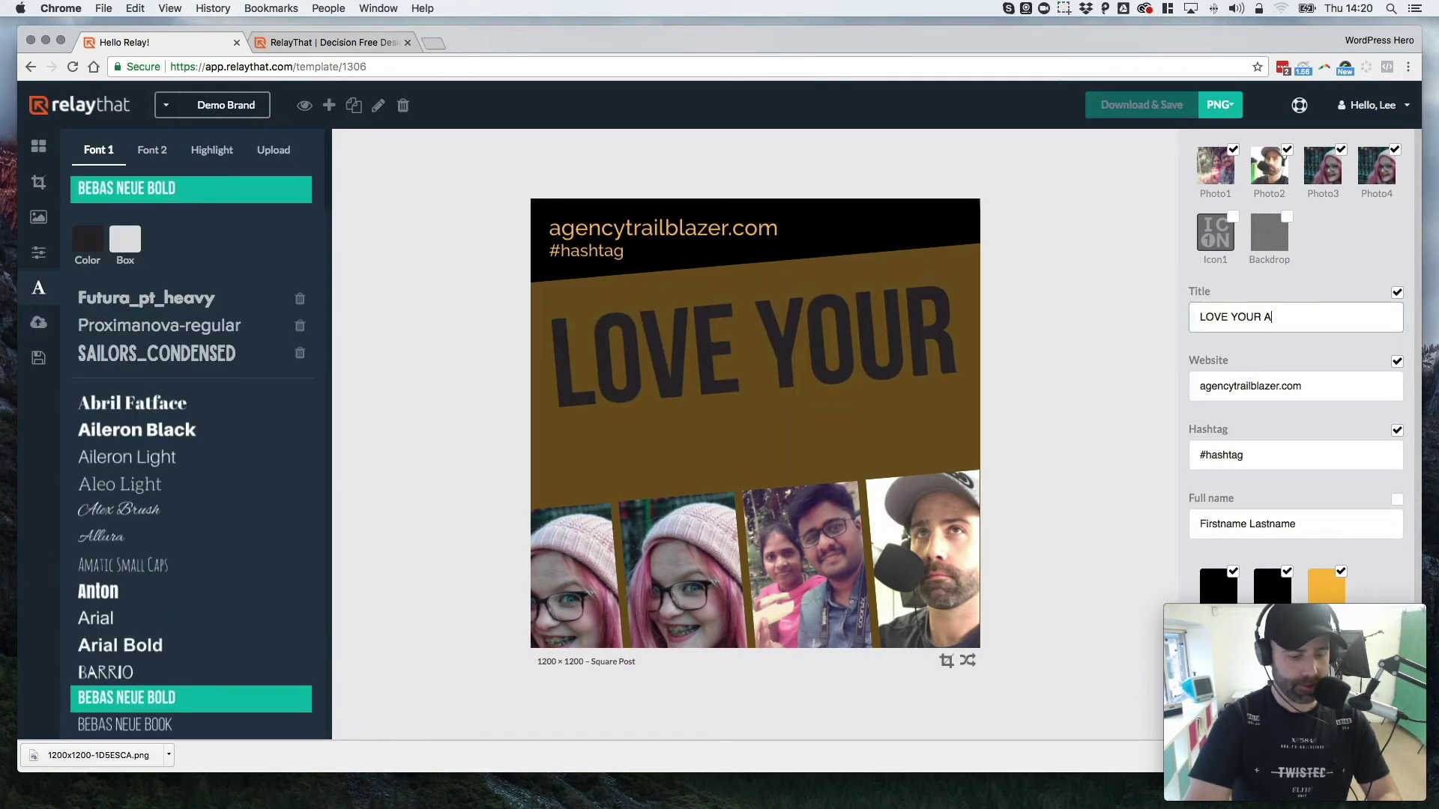
text(gency)
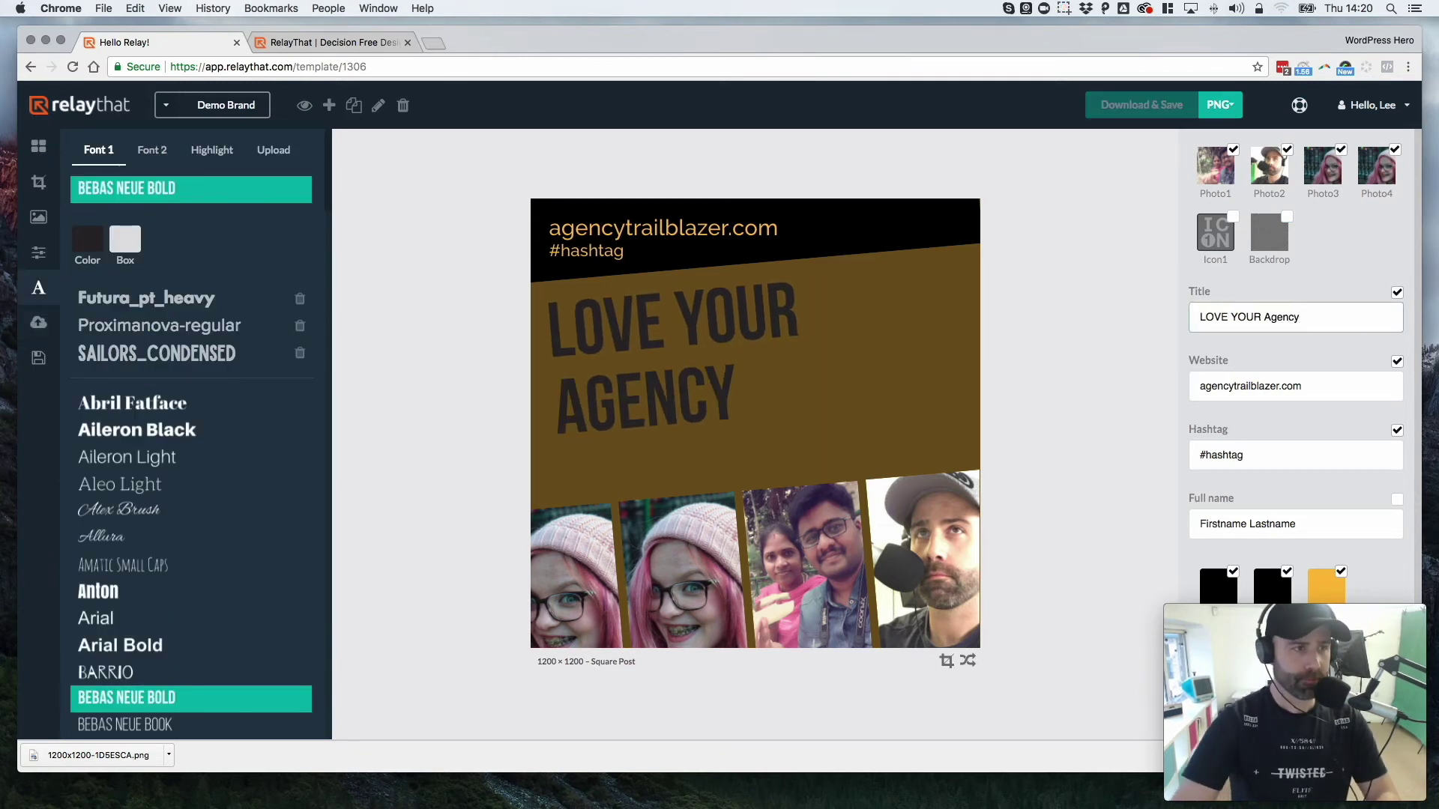
click(1303, 361)
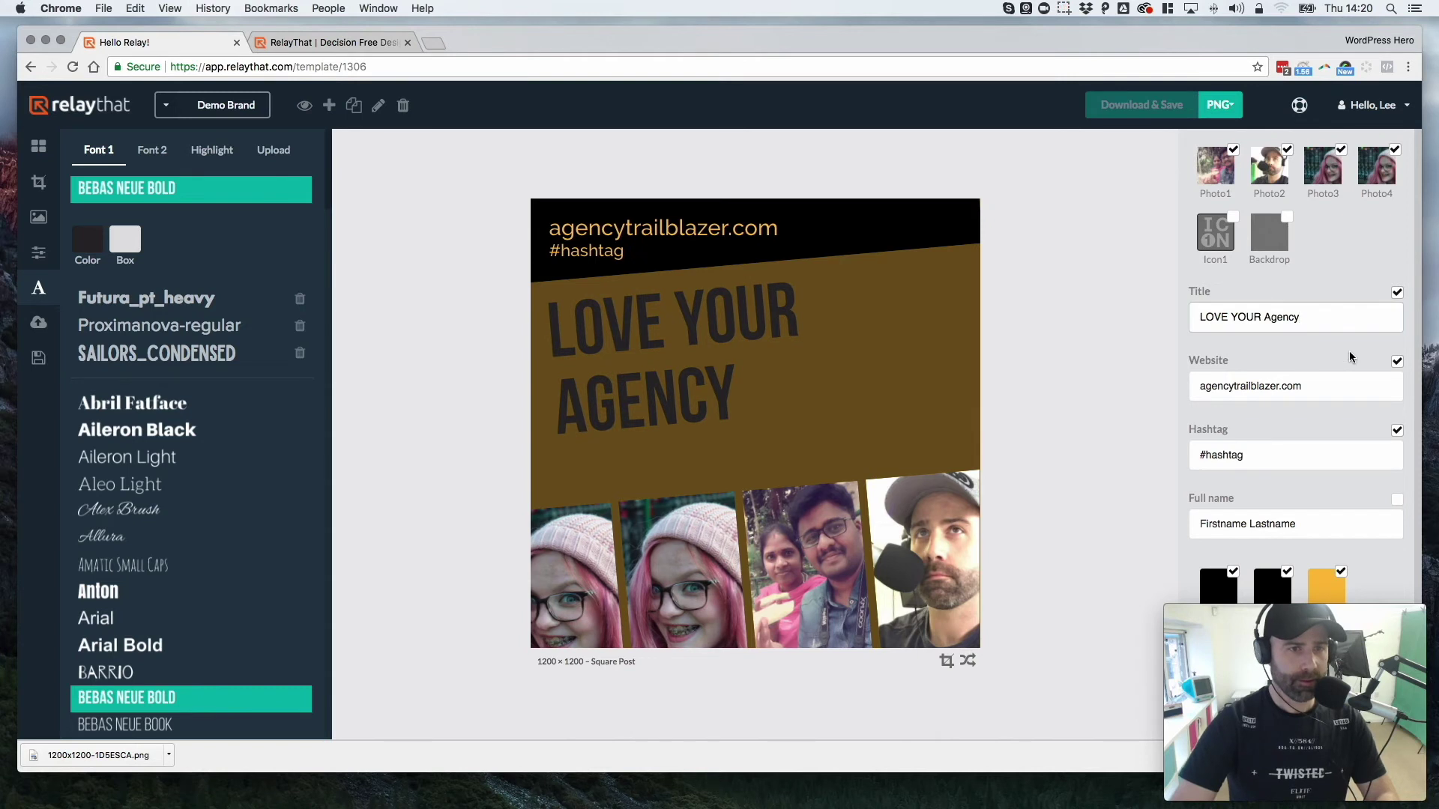
click(1398, 501)
drag(1325, 518, 1196, 509)
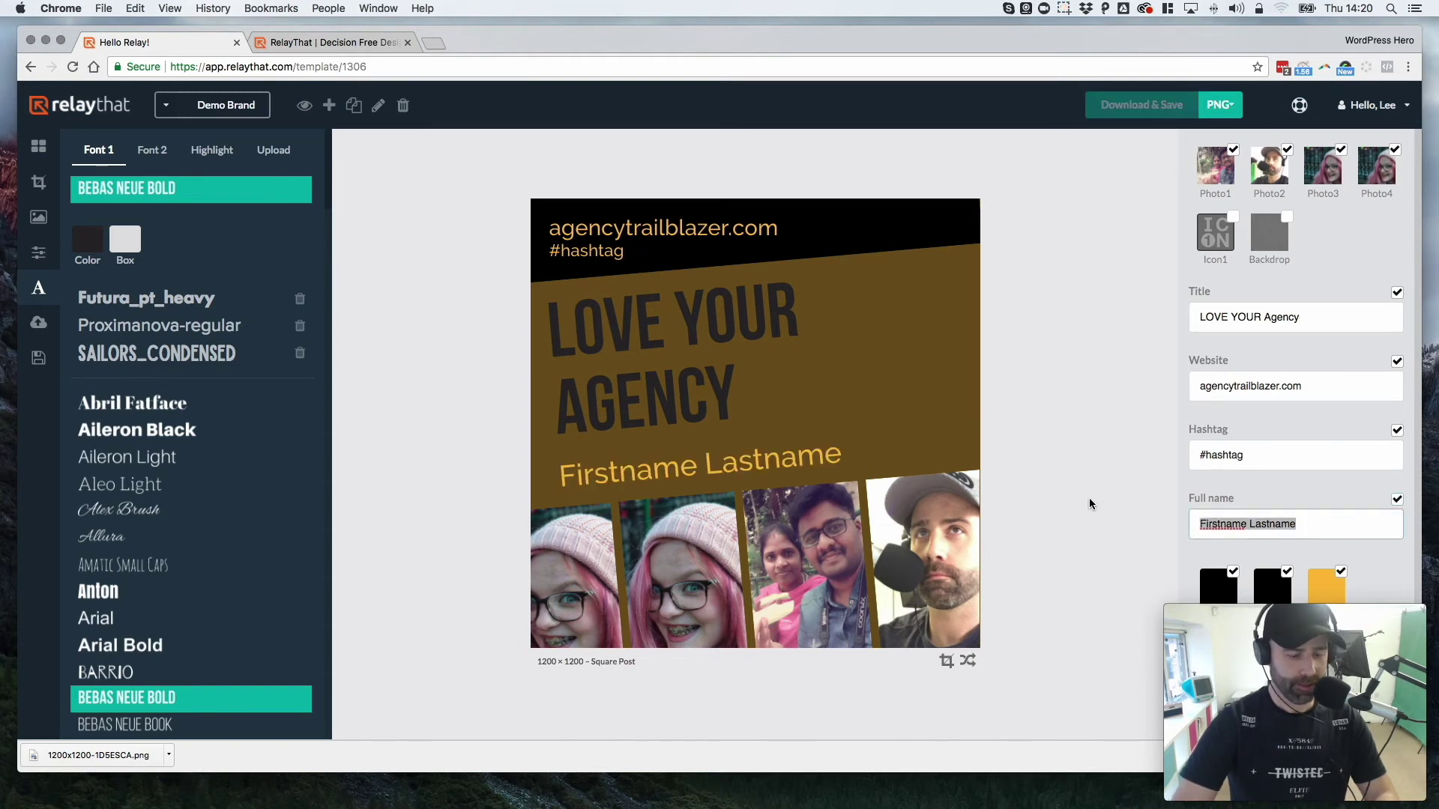
text(TEST 123)
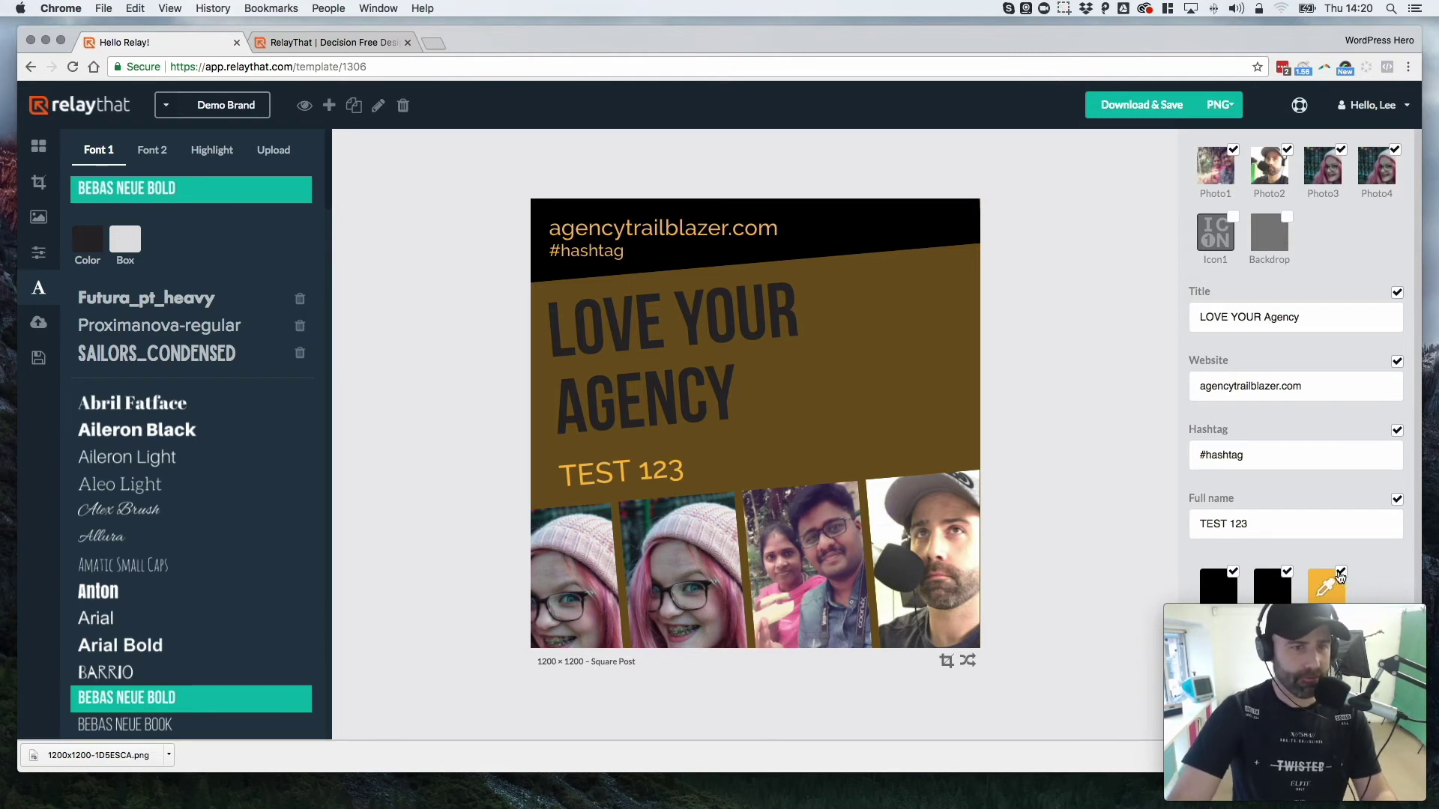
Step: Change the post background colour to the dark swatch
click(1327, 586)
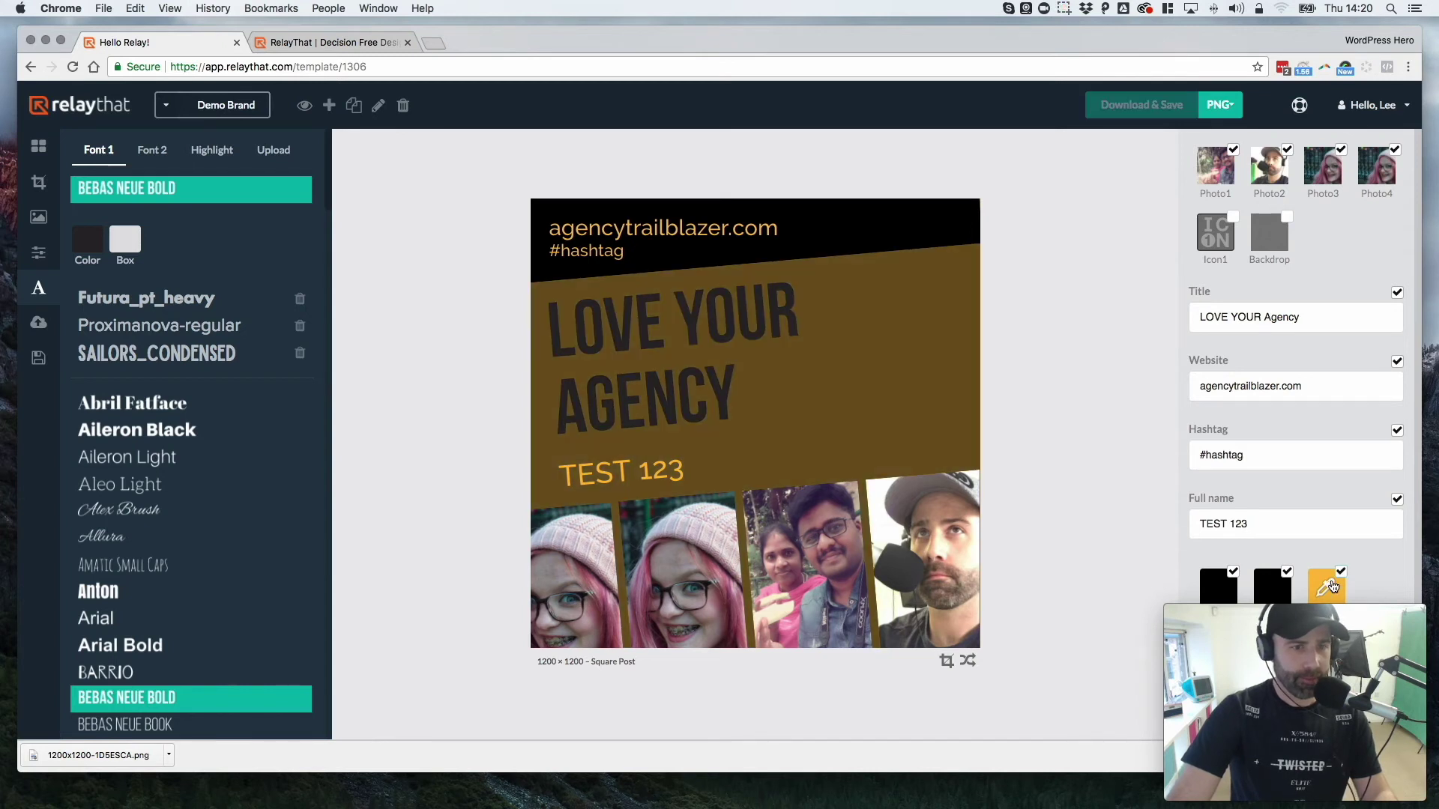
click(770, 355)
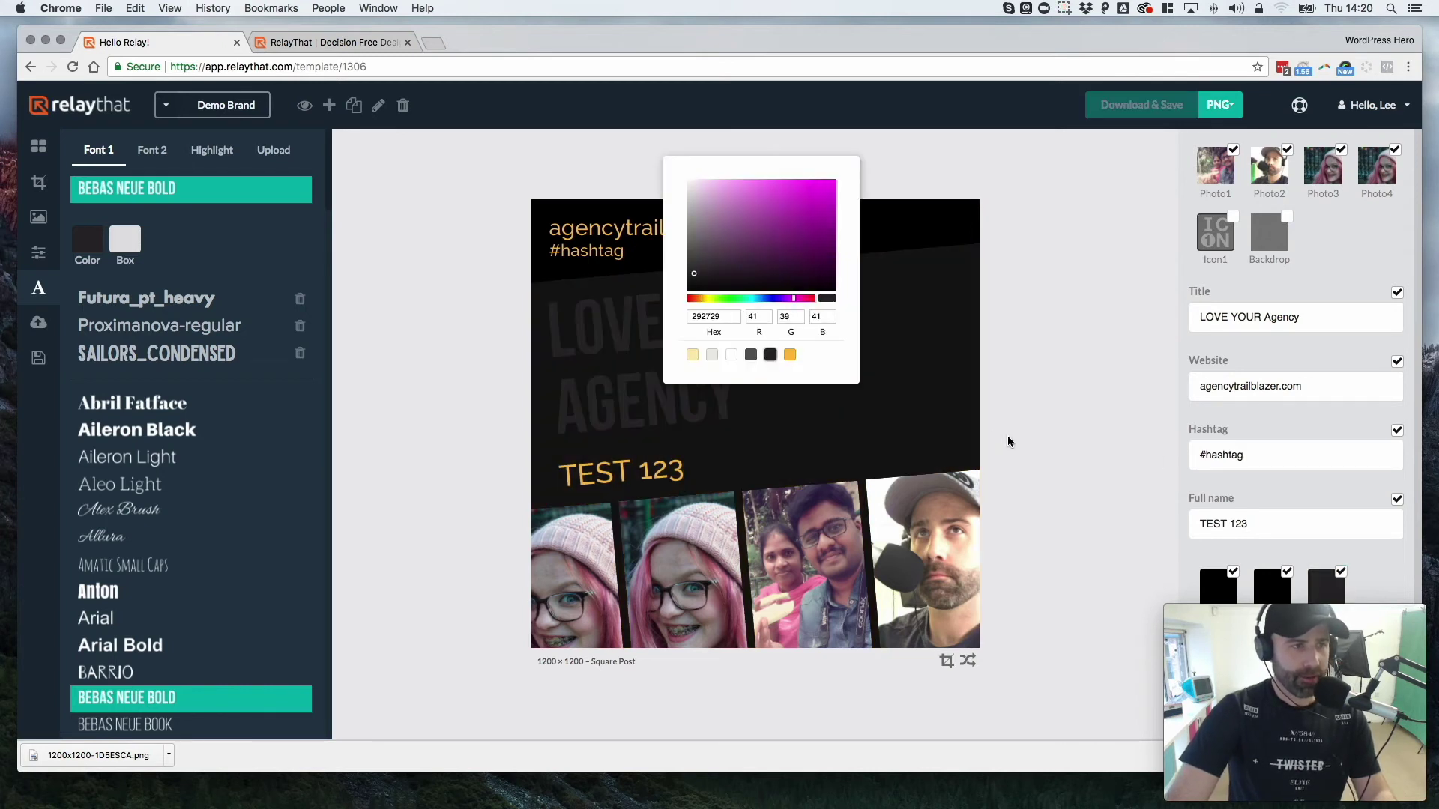
click(1235, 411)
Step: Make the LOVE YOUR AGENCY title light yellow and remove the #hashtag line
click(1200, 318)
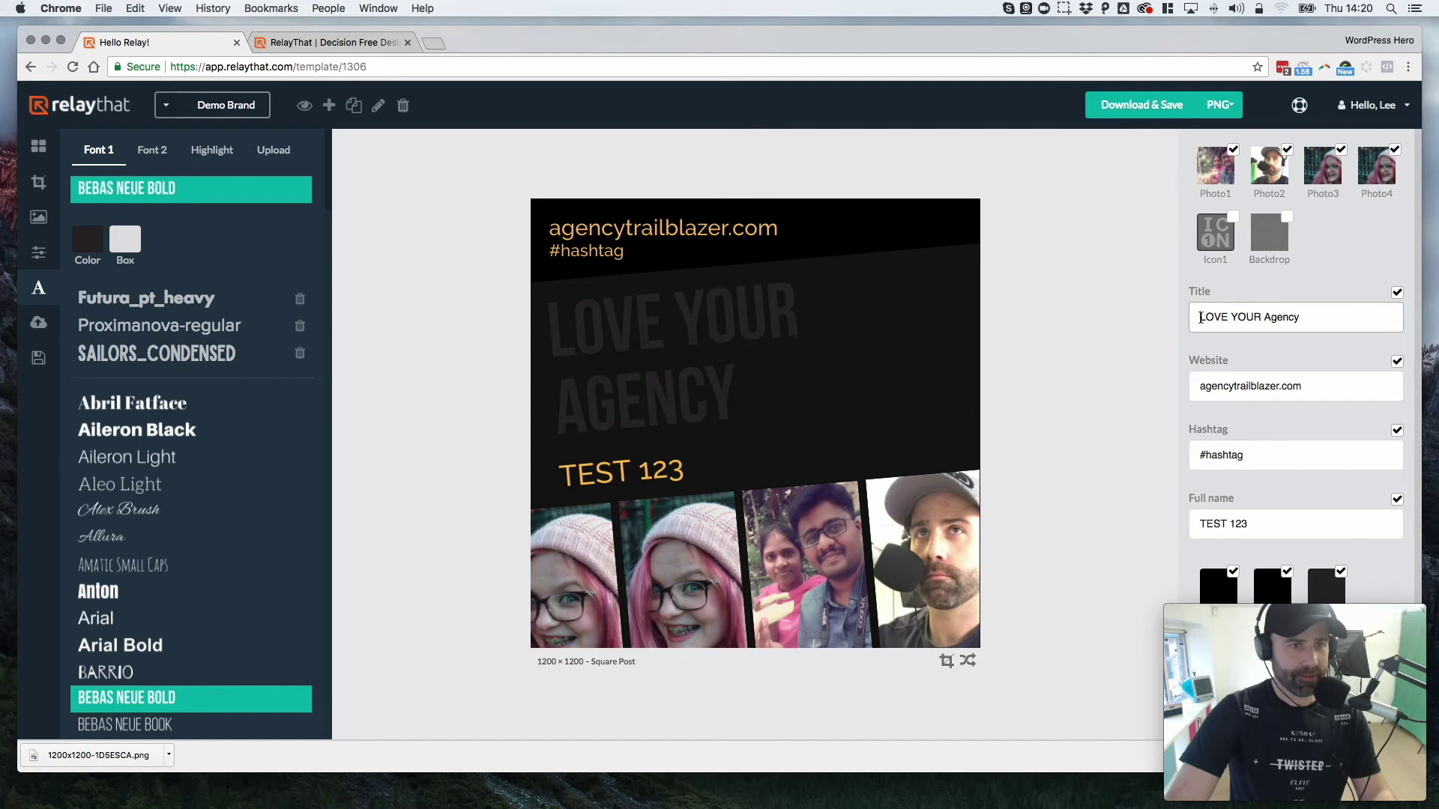
triple_click(1332, 322)
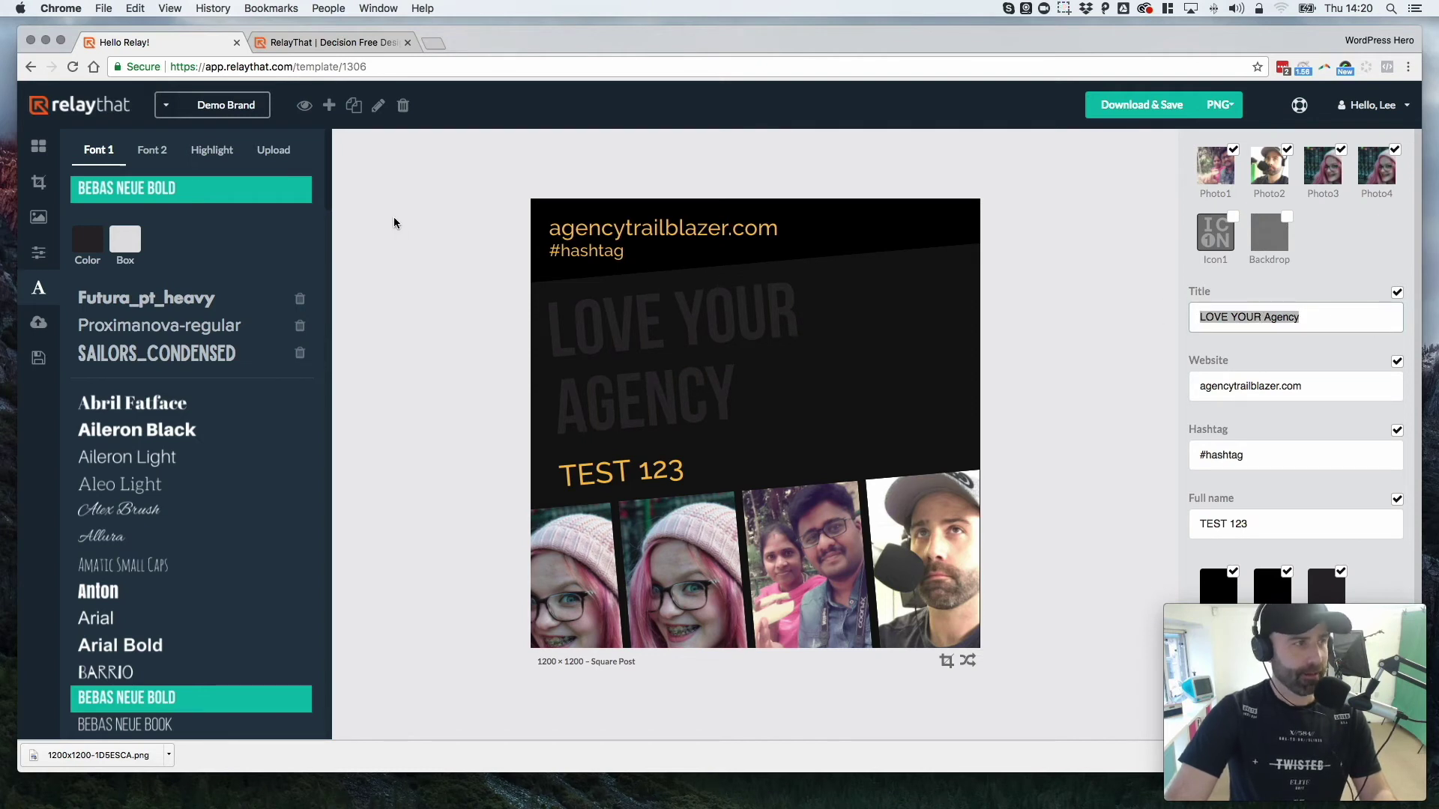
click(88, 240)
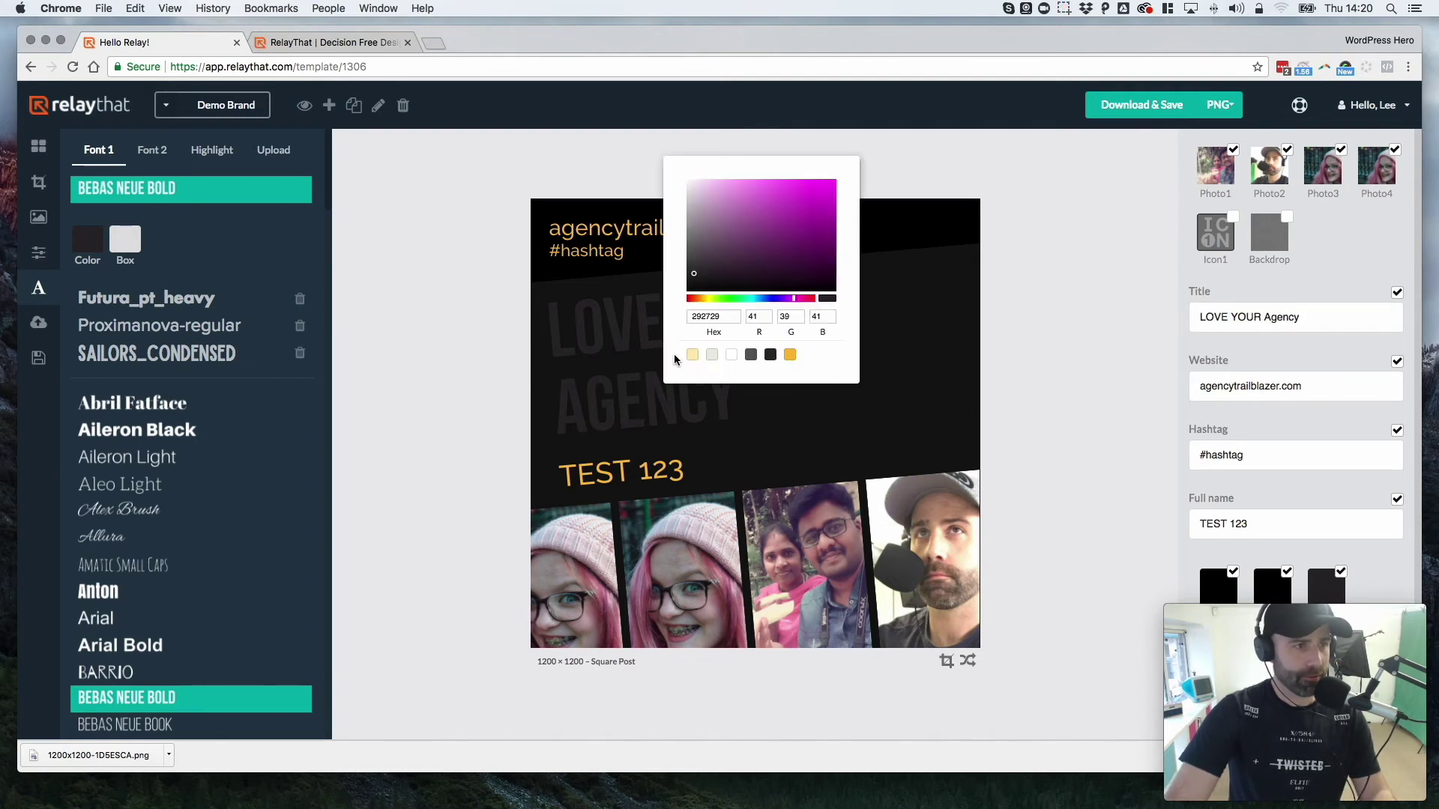
click(690, 355)
click(1017, 260)
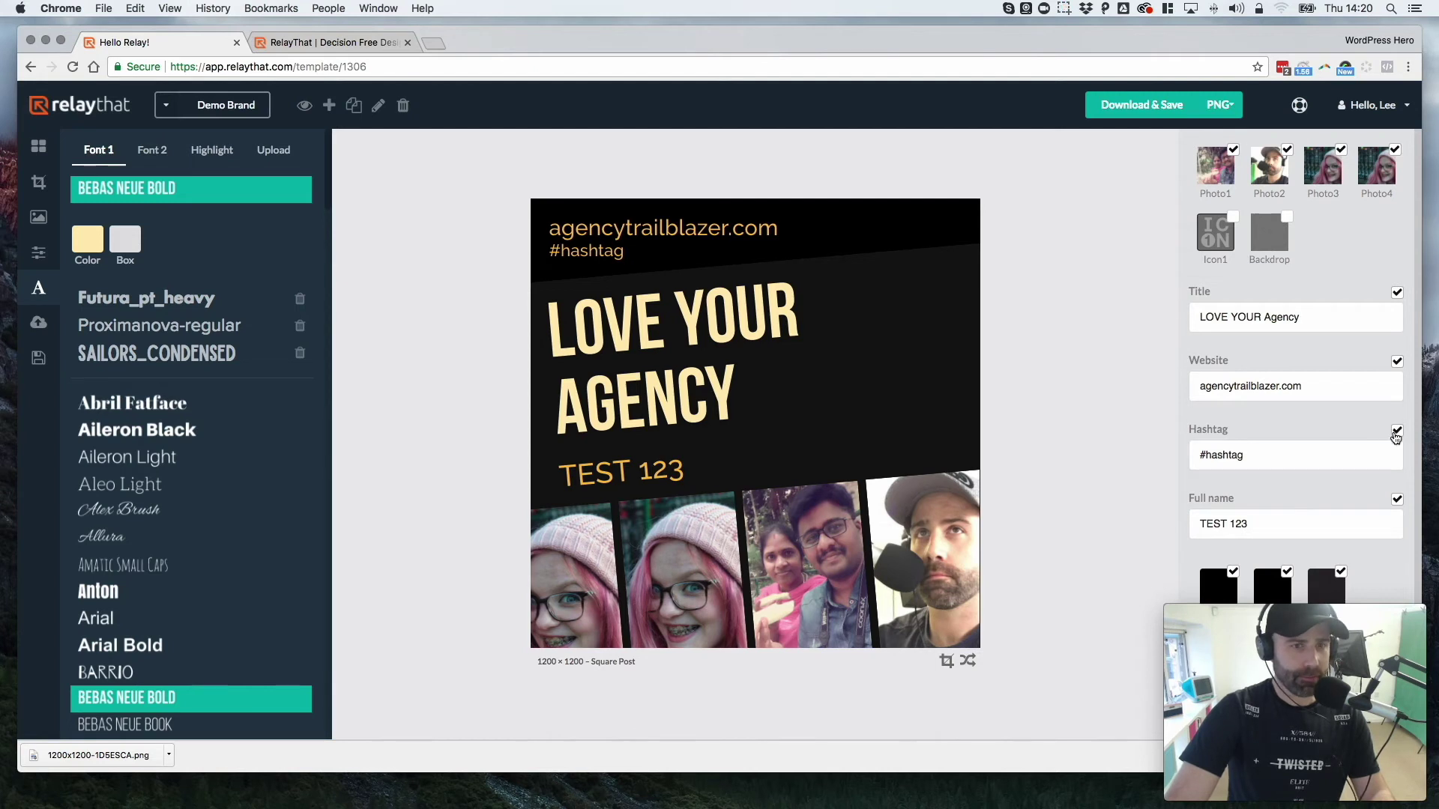
click(1396, 433)
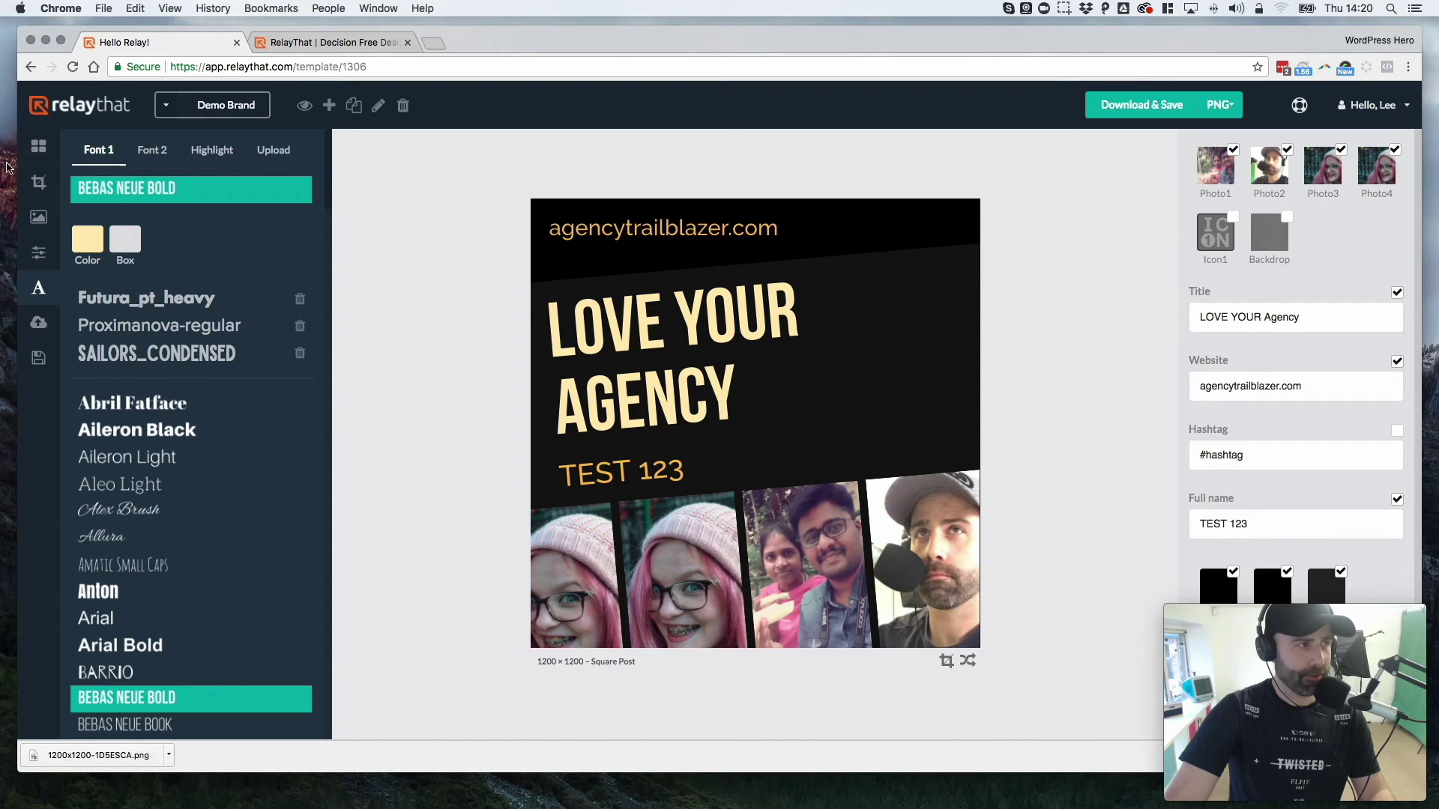
click(34, 148)
Step: Browse the Square Post templates, then show All Uploads and drag the Trailblazer logo
click(126, 225)
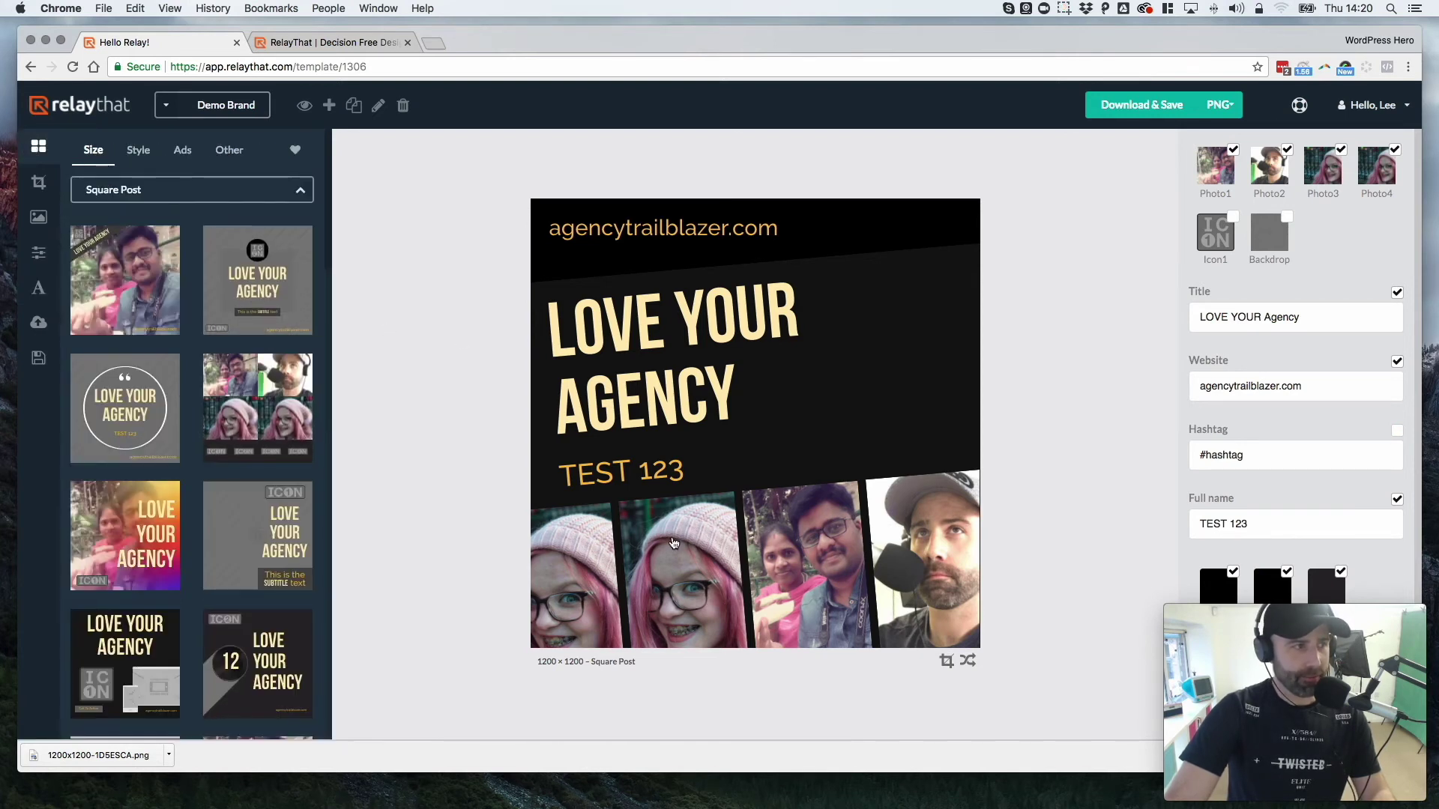
scroll(254, 450, down, 5)
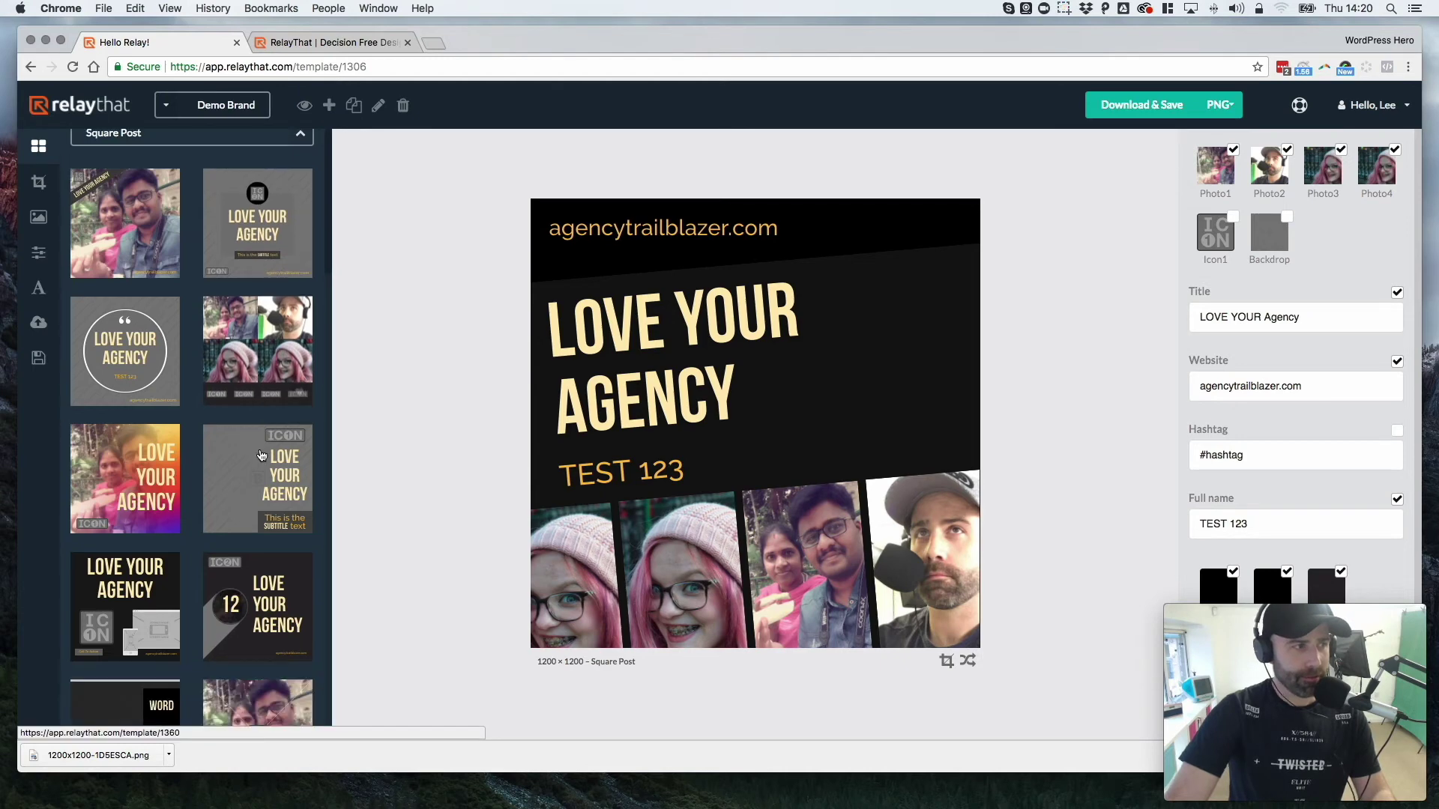
scroll(250, 489, down, 9)
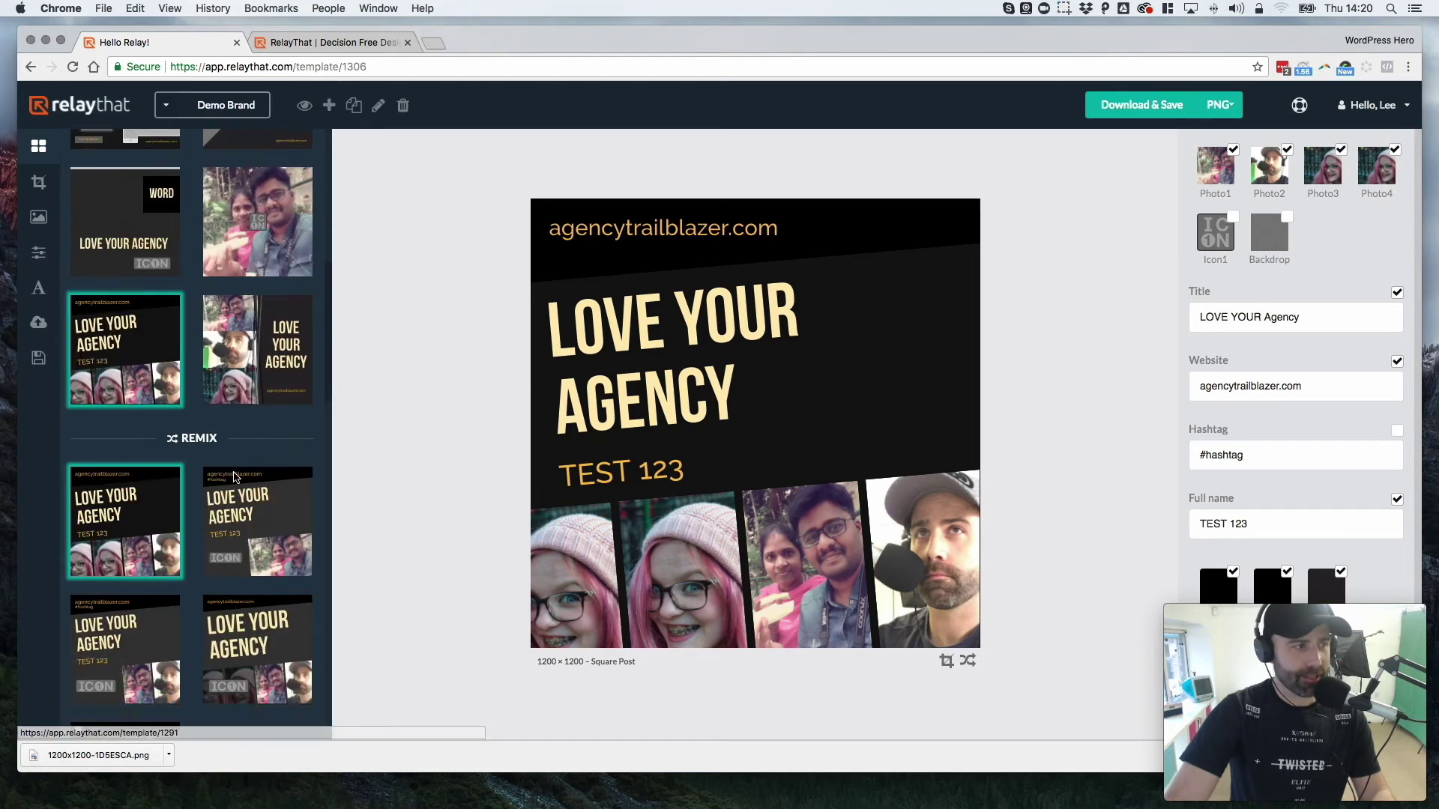
scroll(225, 479, down, 2)
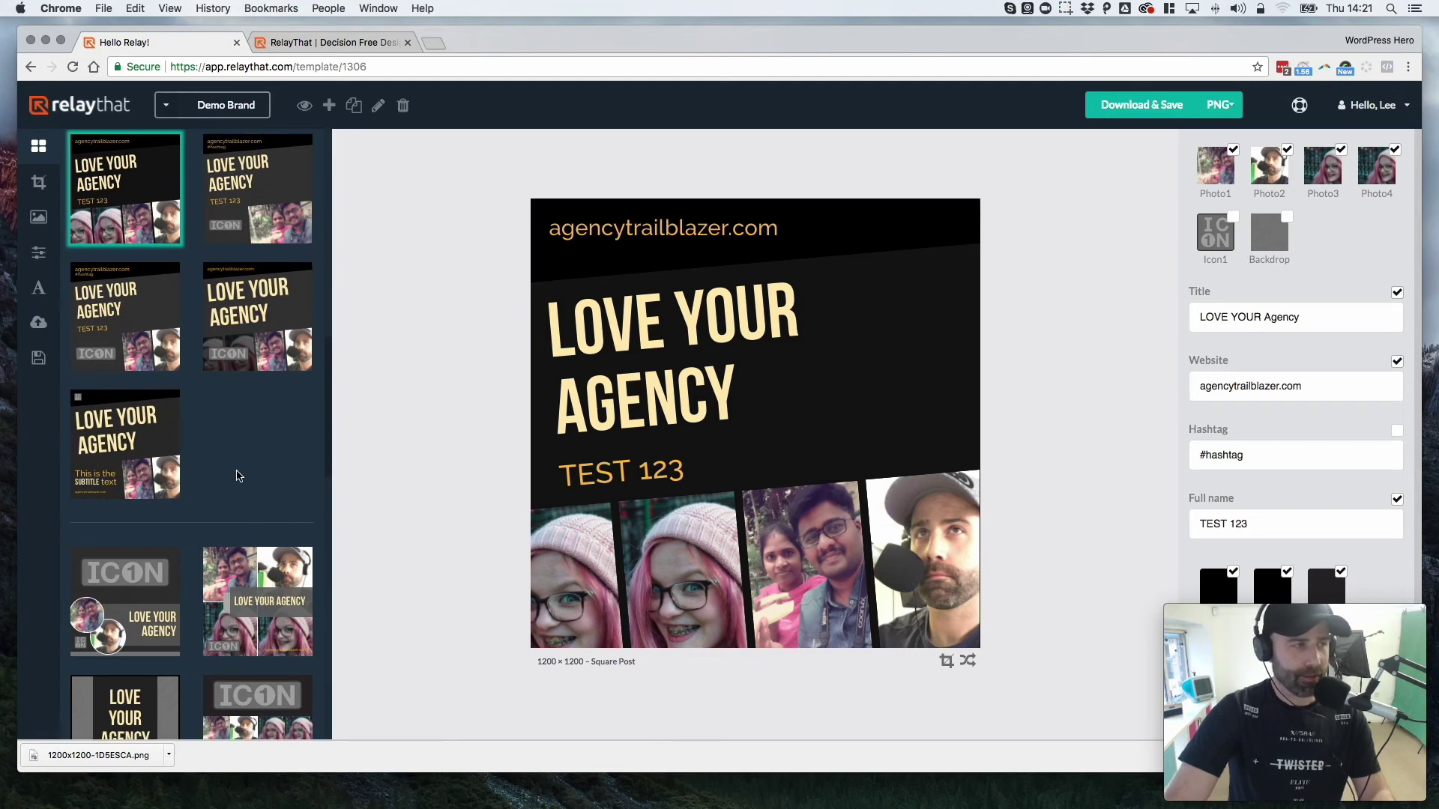
scroll(236, 476, up, 15)
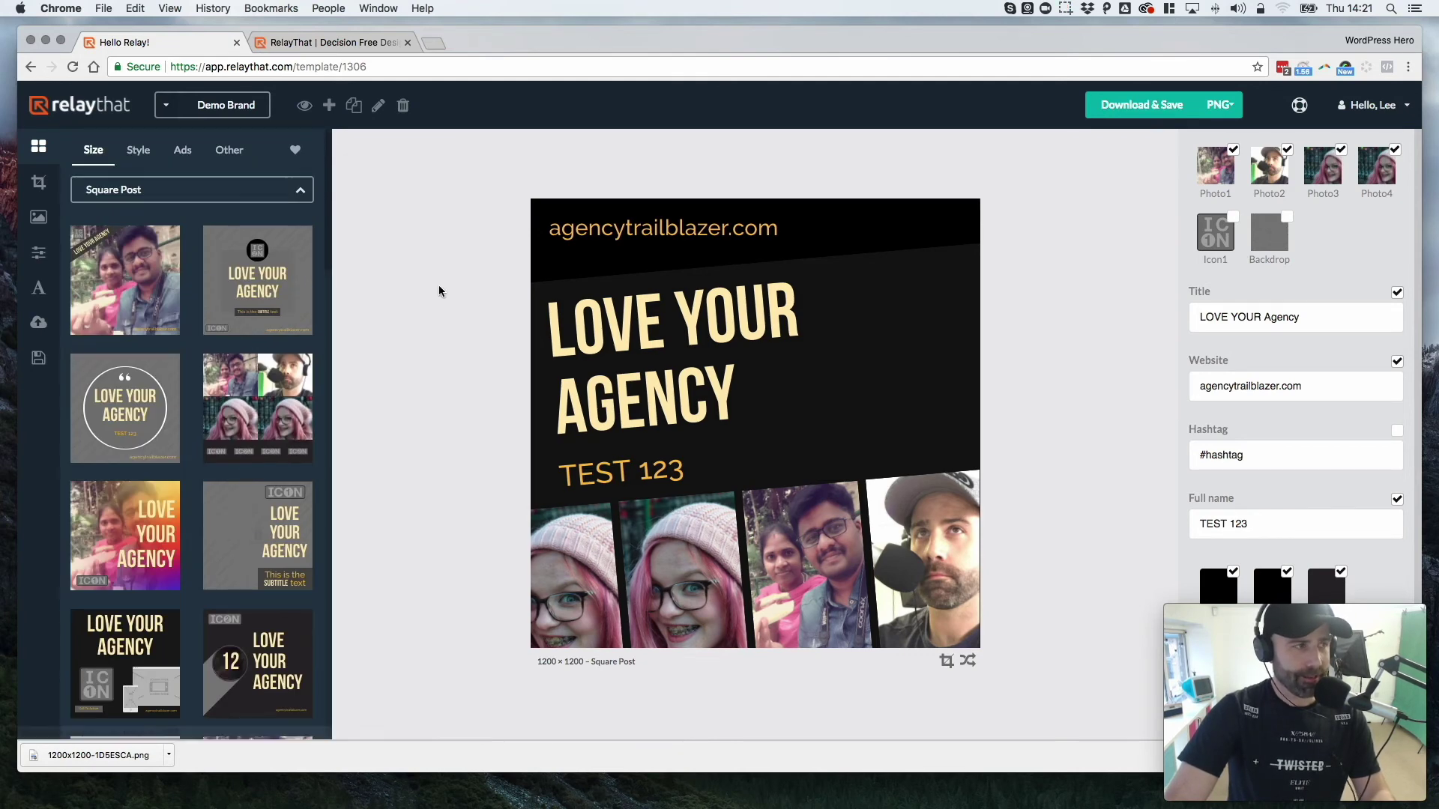
click(39, 323)
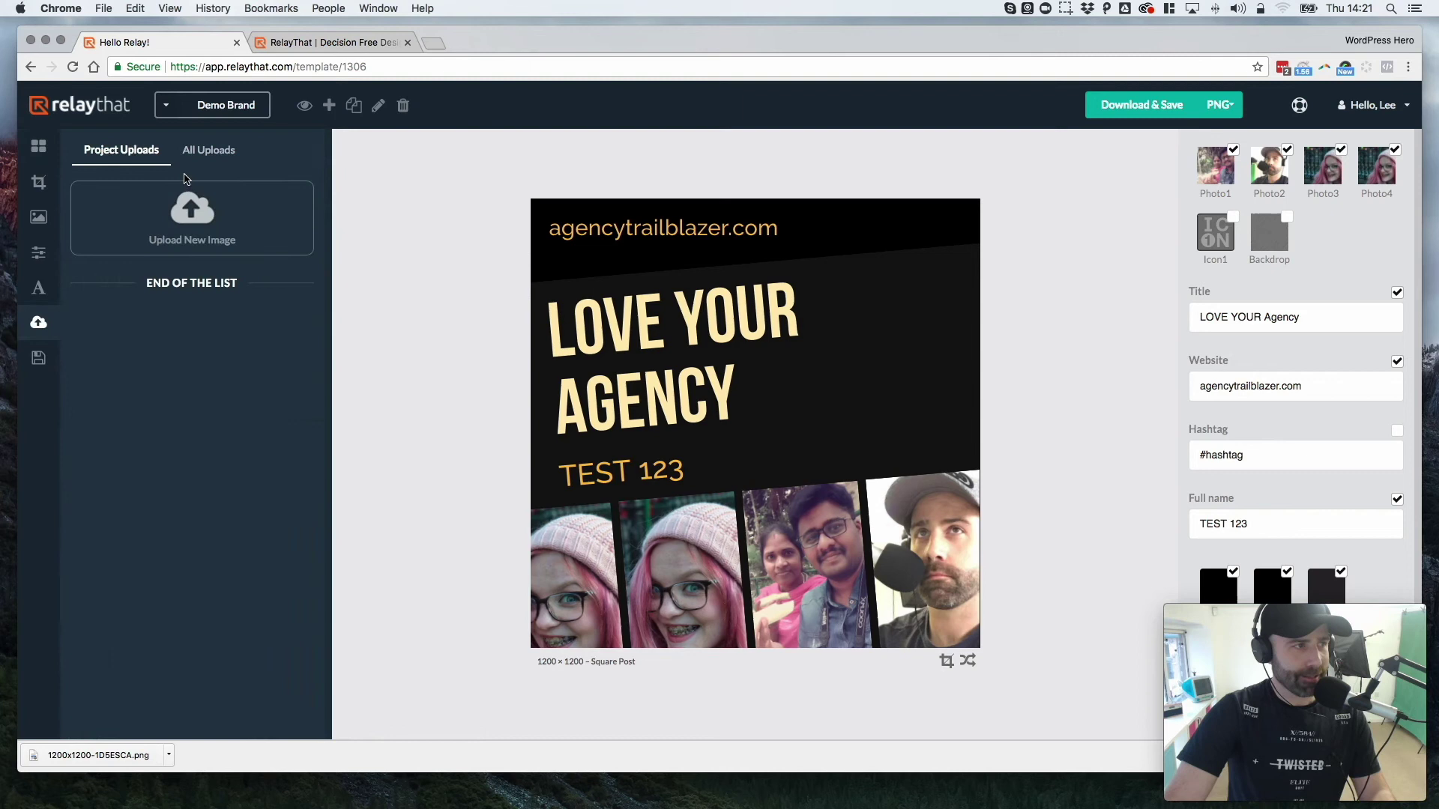
click(208, 149)
drag(107, 646, 1269, 234)
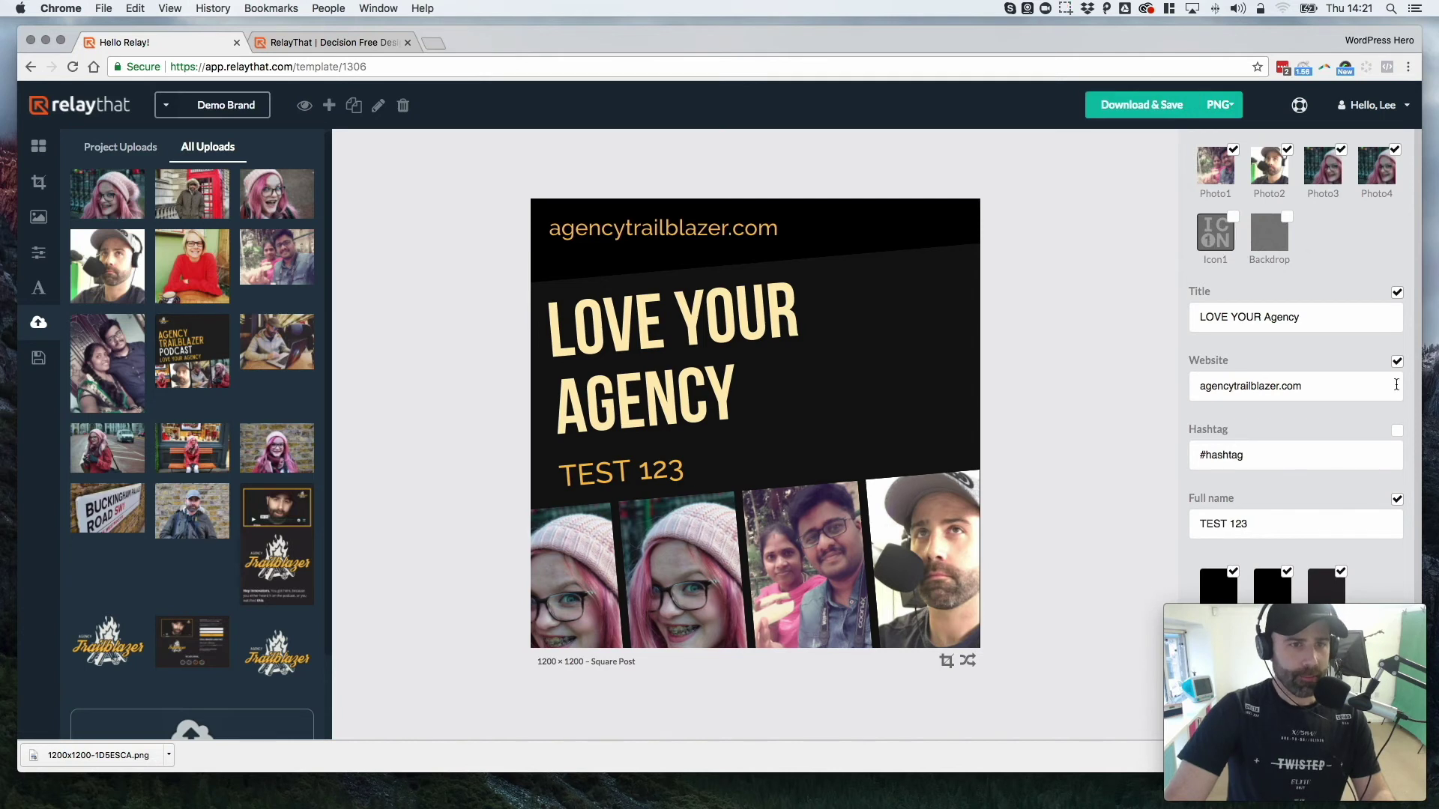
Step: Place the Trailblazer logo in Icon1 at top-left, replacing the website text
drag(109, 646, 1220, 240)
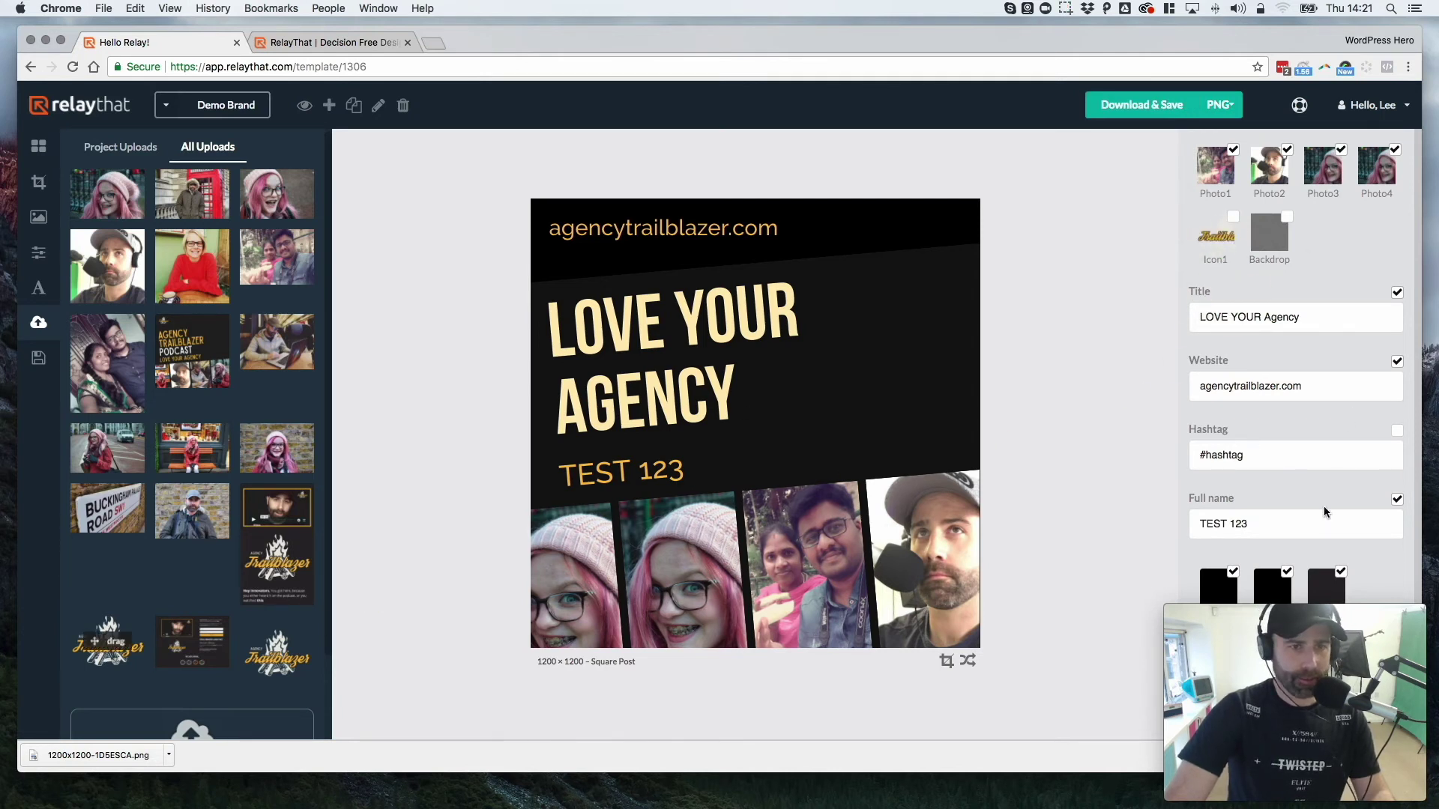
click(1398, 363)
click(1233, 219)
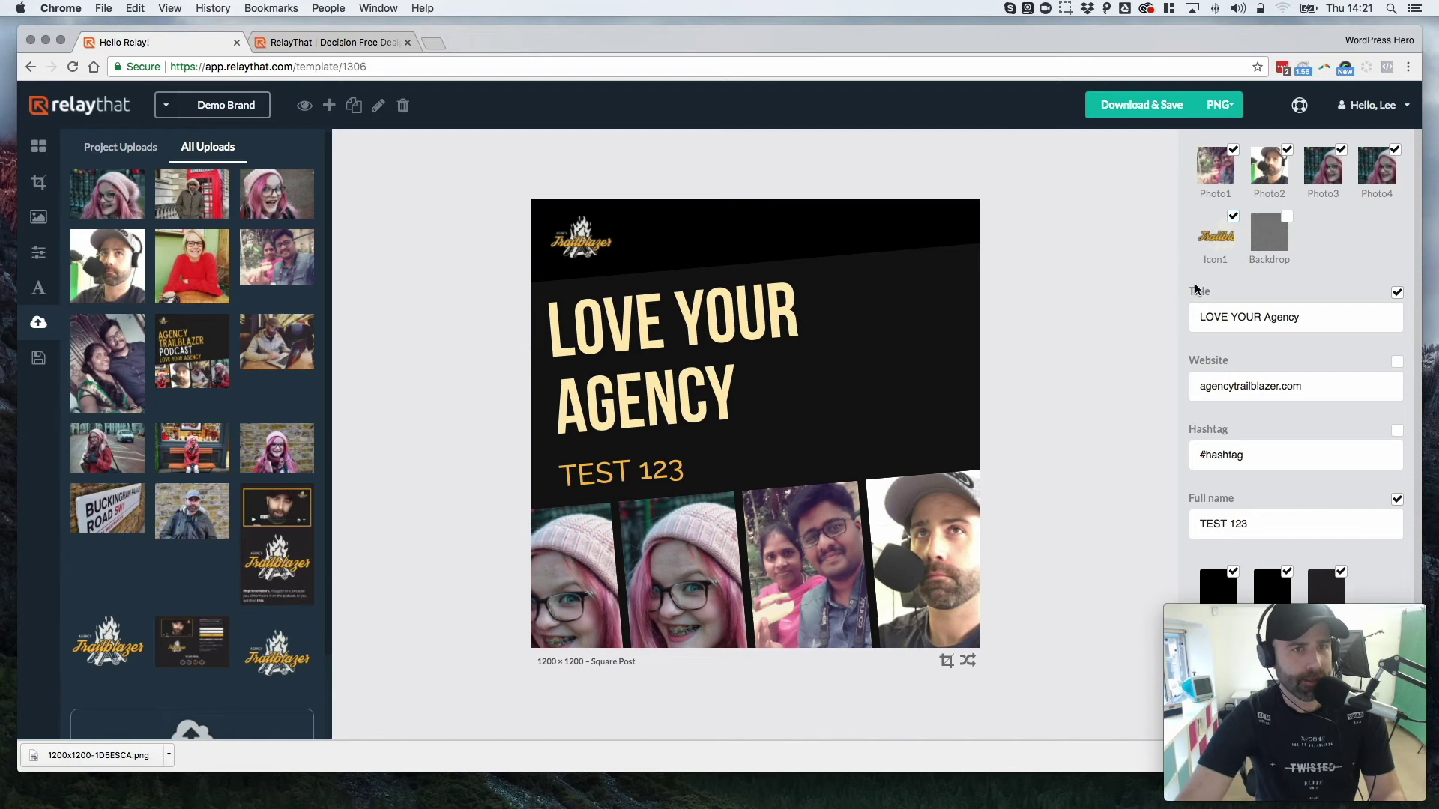
click(1216, 234)
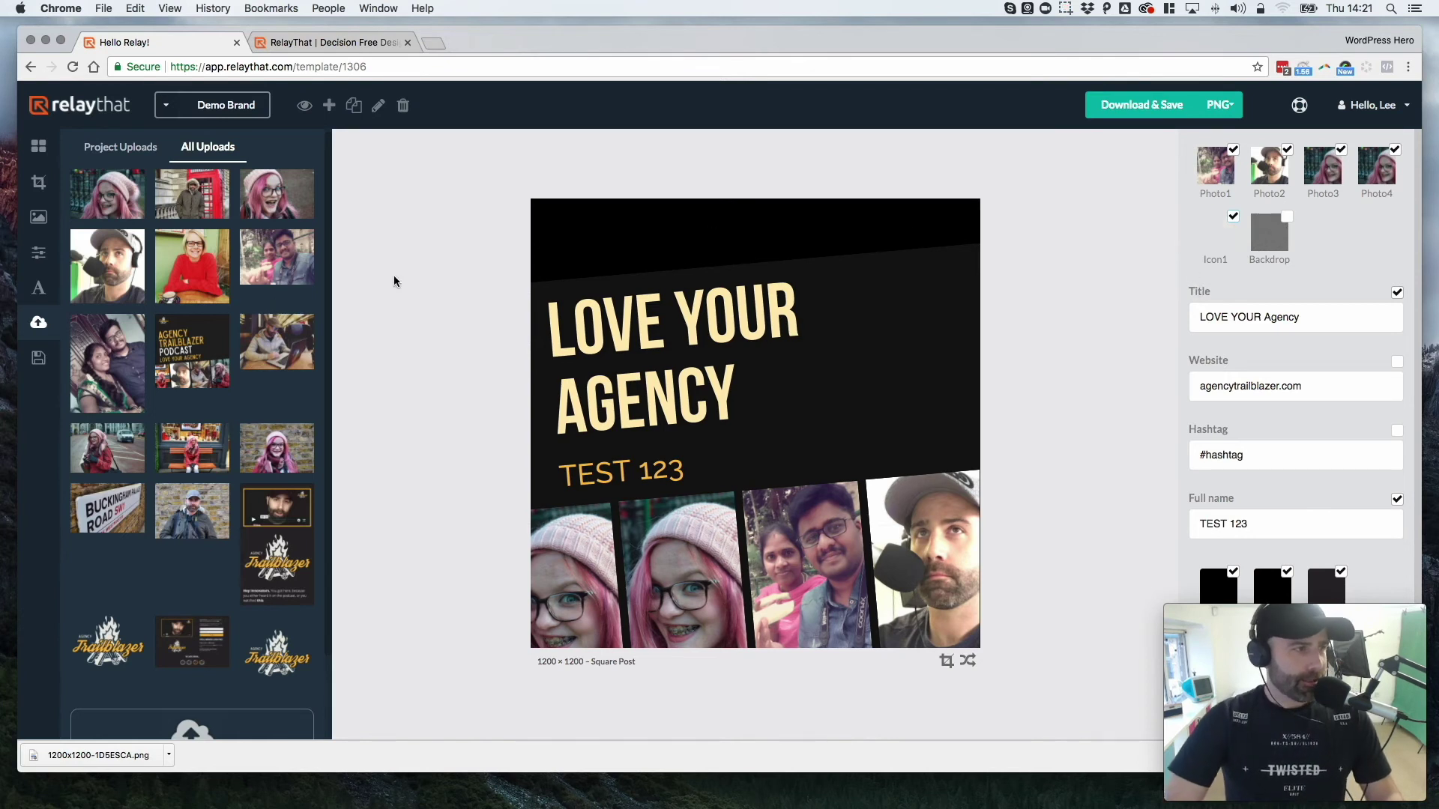
Step: Turn on Backdrop and set an uploaded photo as the post's backdrop
click(1287, 219)
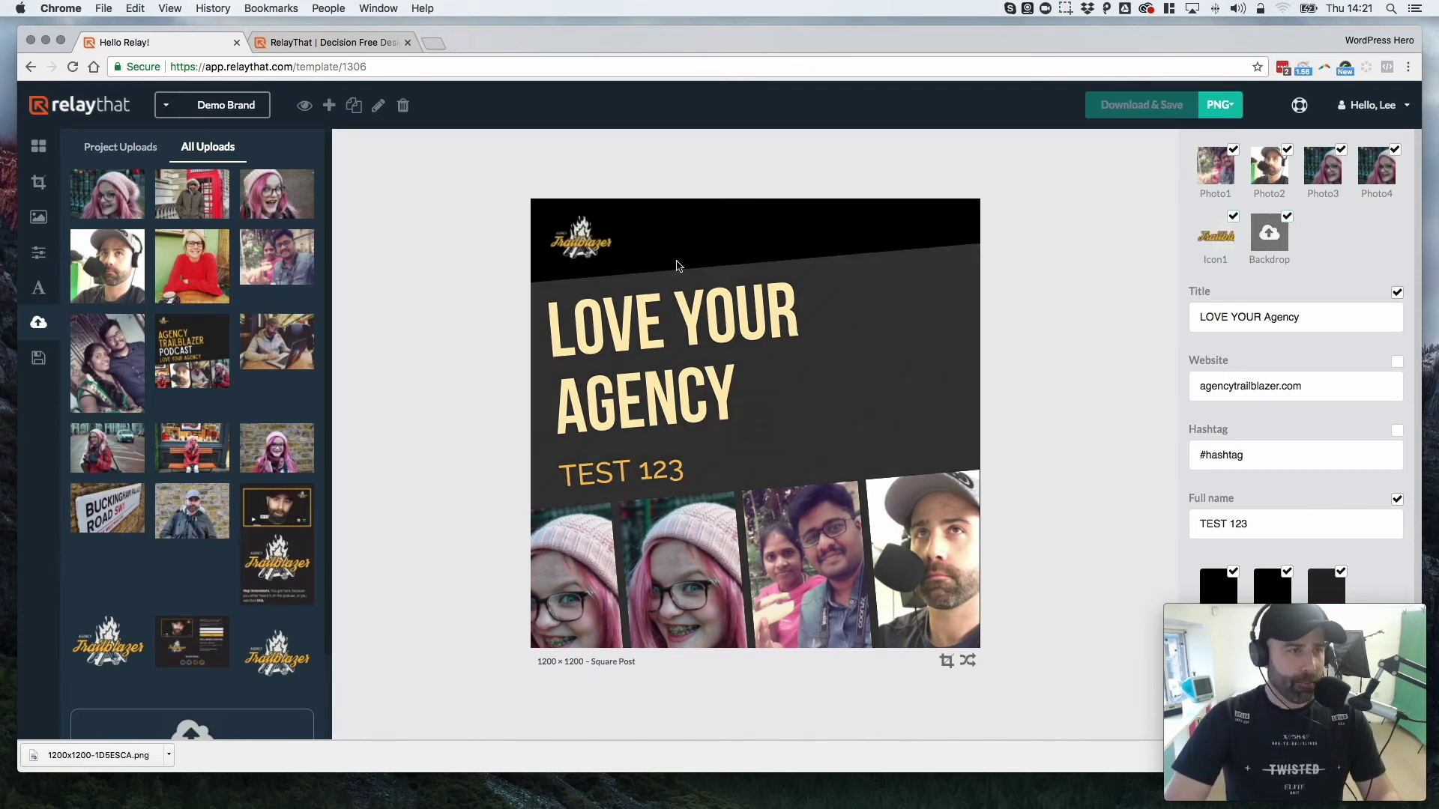
drag(277, 342, 1271, 237)
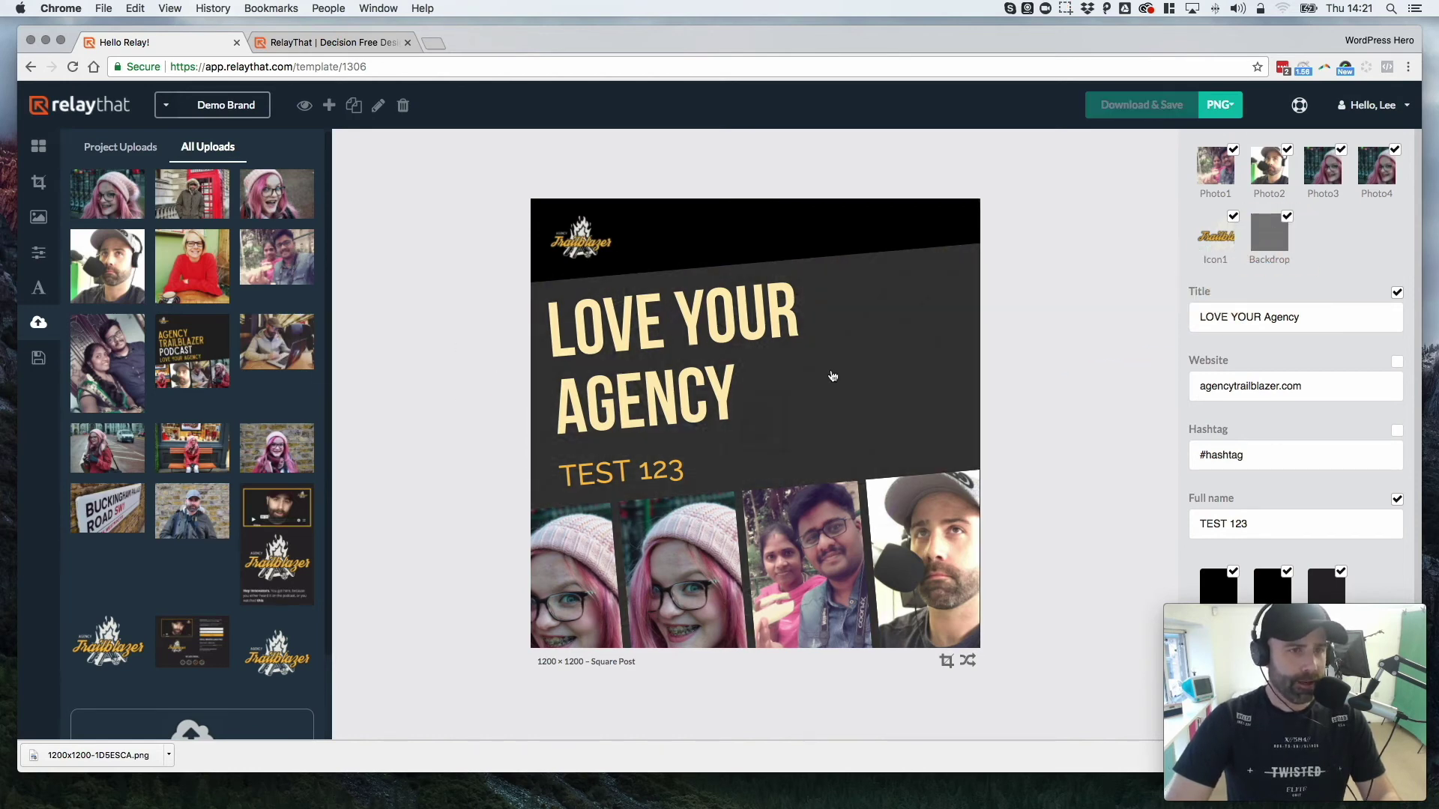
scroll(263, 315, down, 1)
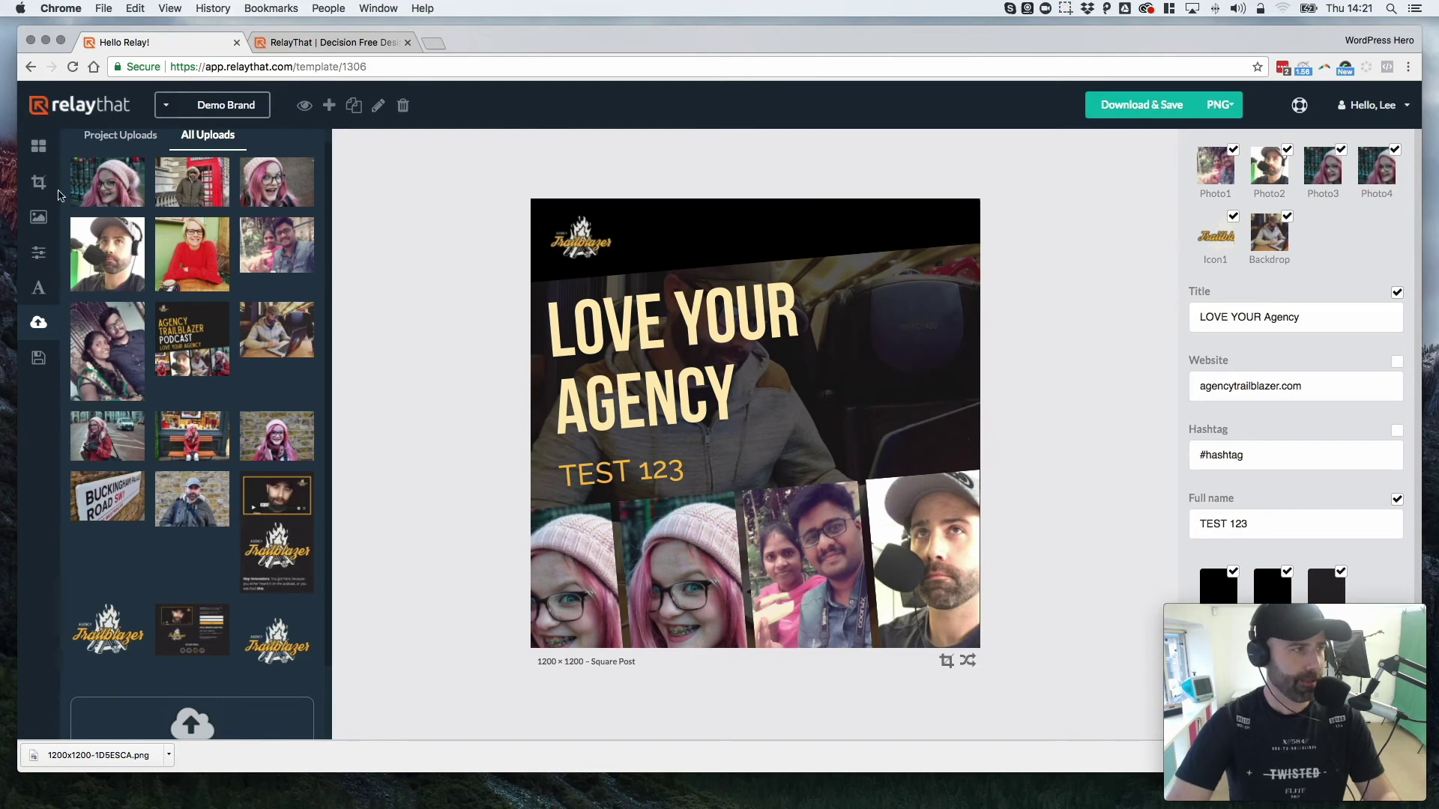
click(38, 145)
Step: Apply the Square Post device-mockup template with LOVE YOUR AGENCY, logo and Call To Action
click(125, 233)
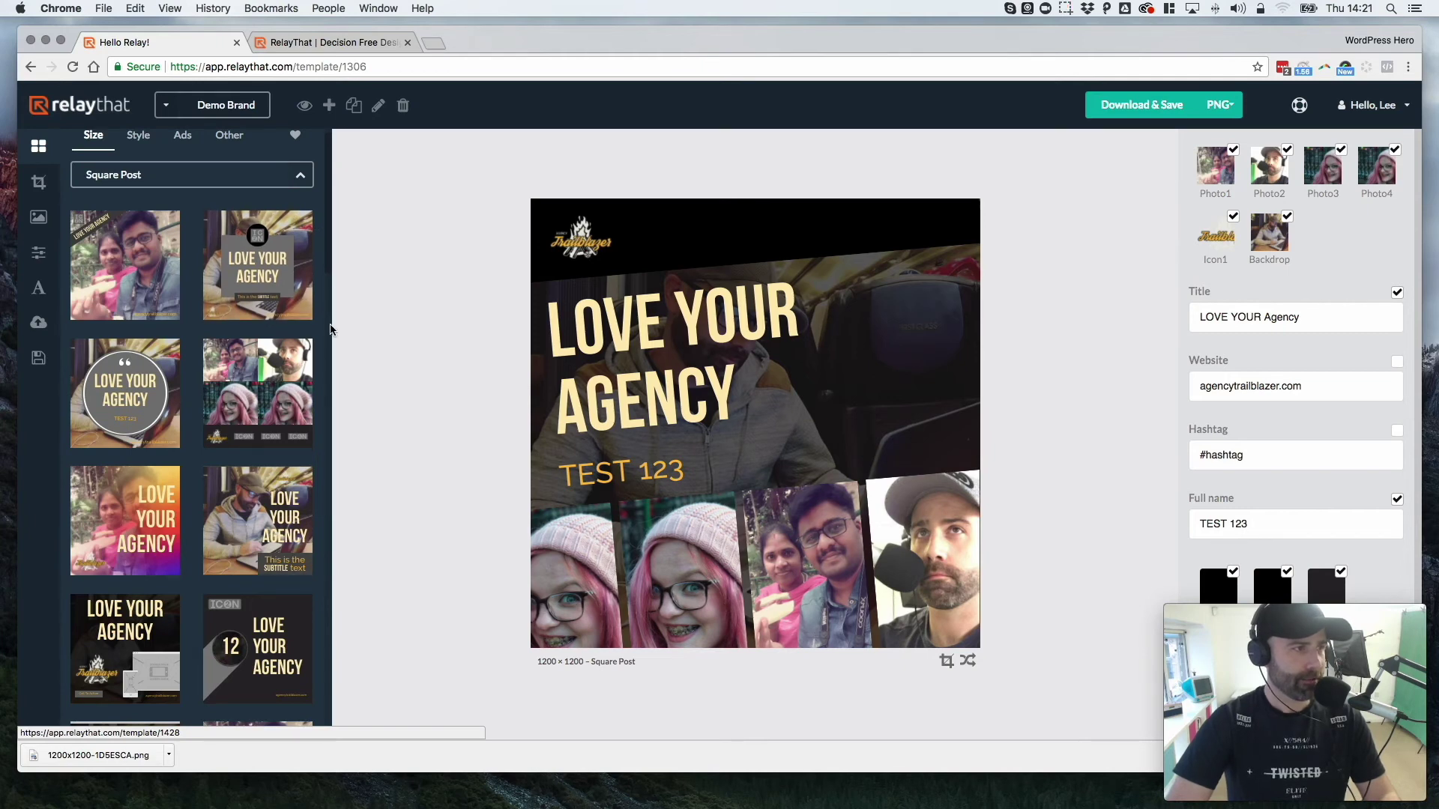
scroll(252, 374, down, 5)
scroll(252, 393, down, 4)
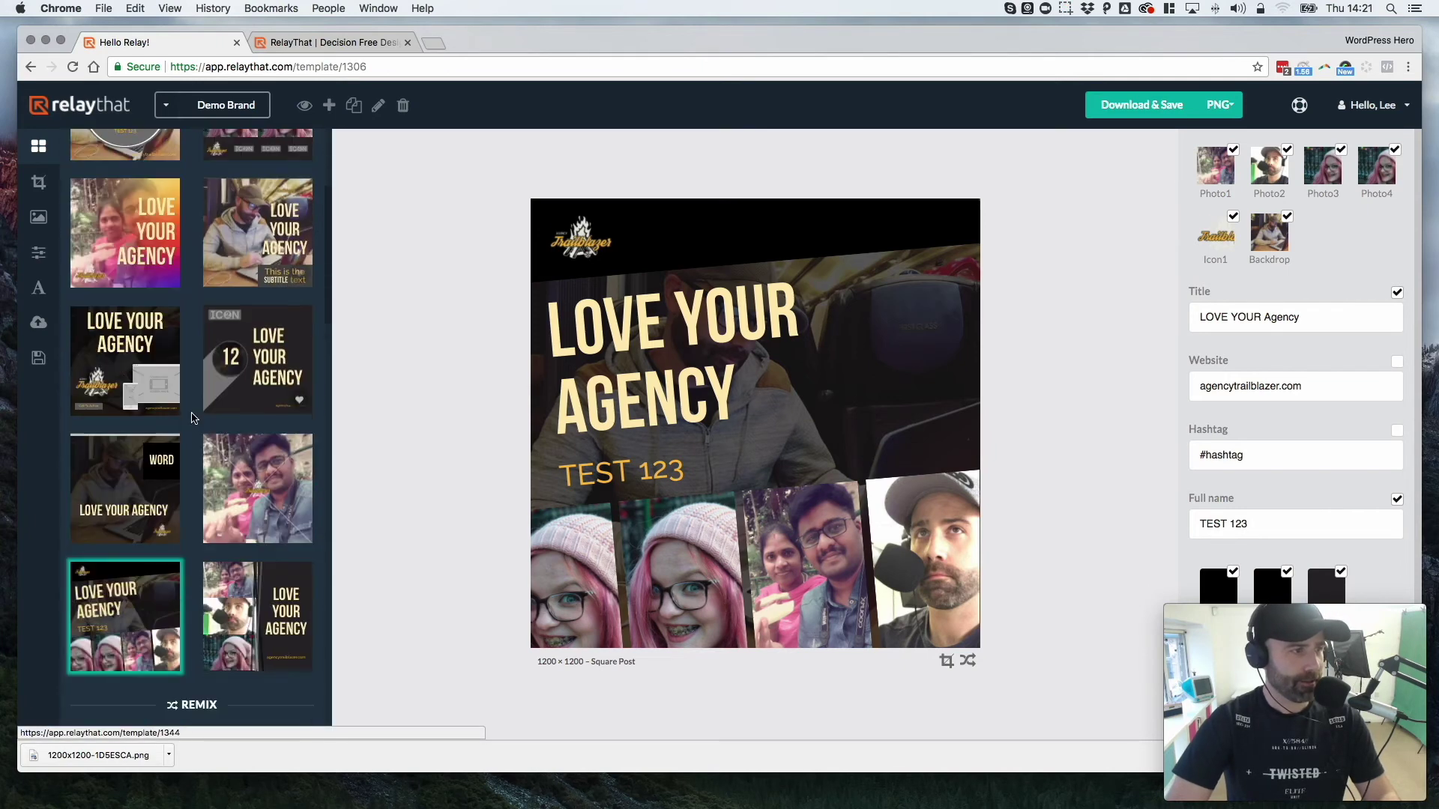
scroll(261, 497, down, 4)
scroll(261, 497, down, 2)
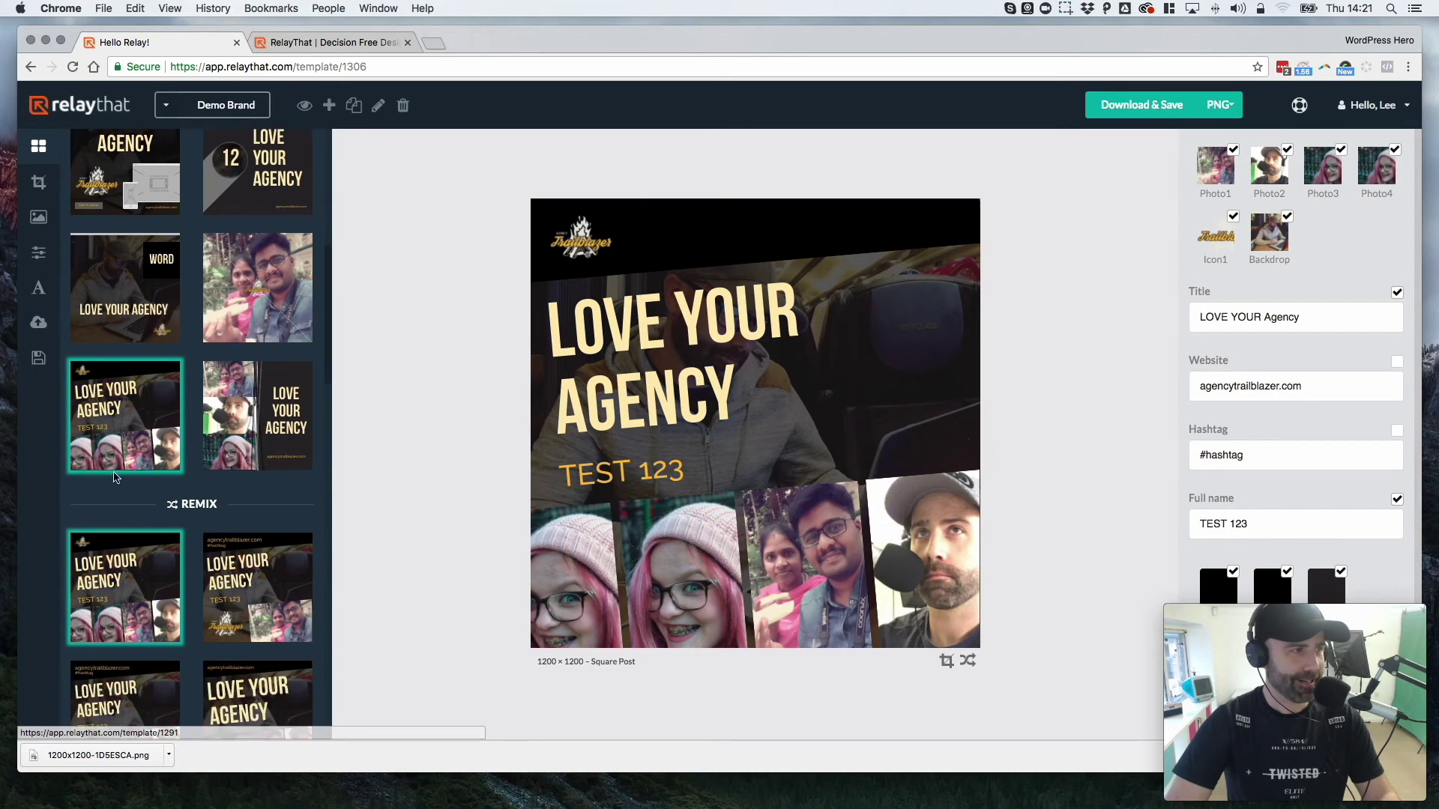
scroll(187, 375, up, 3)
click(137, 343)
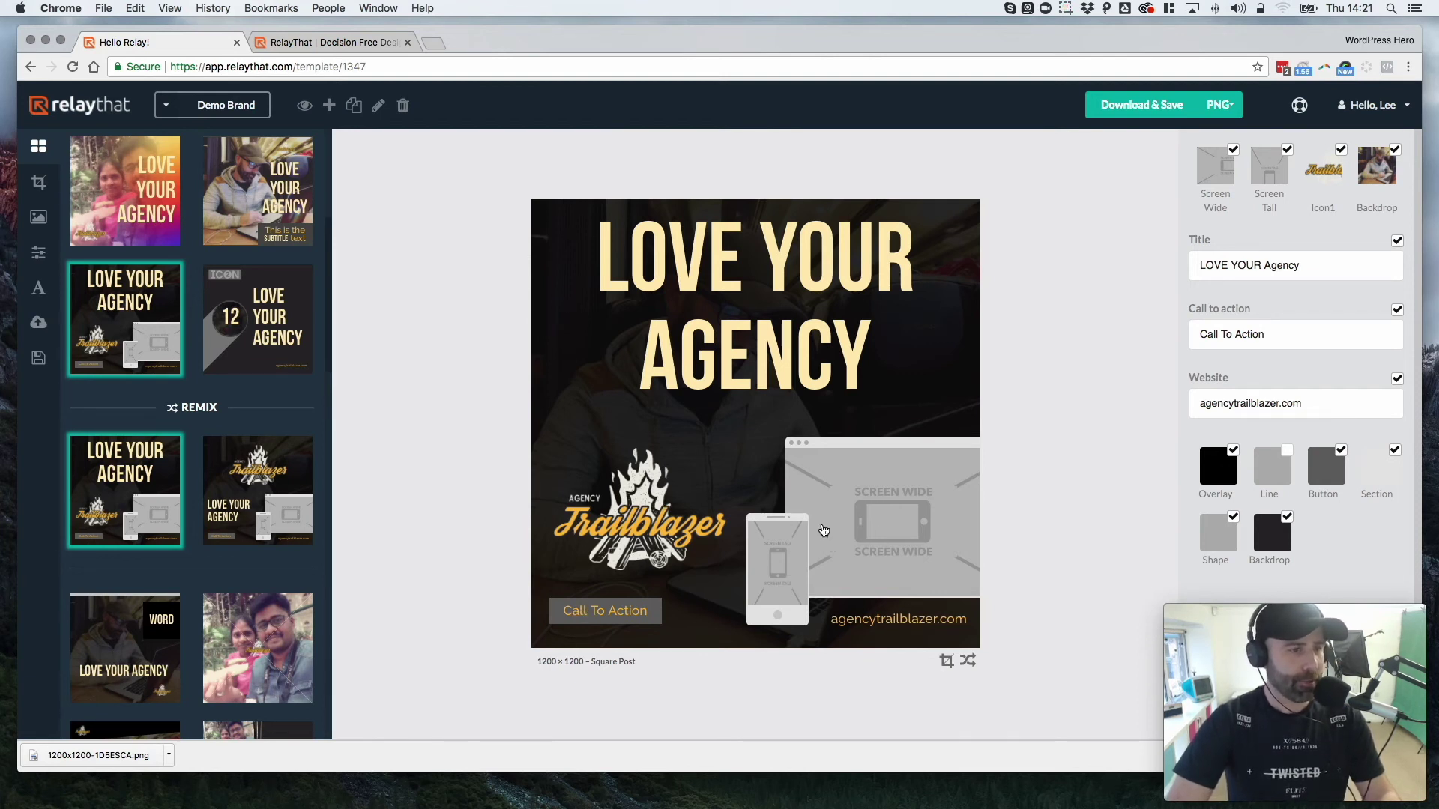
Step: Place the uploaded landing-page screenshot into both the desktop (Screen Wide) and phone (Screen Tall) mockups
click(38, 322)
click(213, 152)
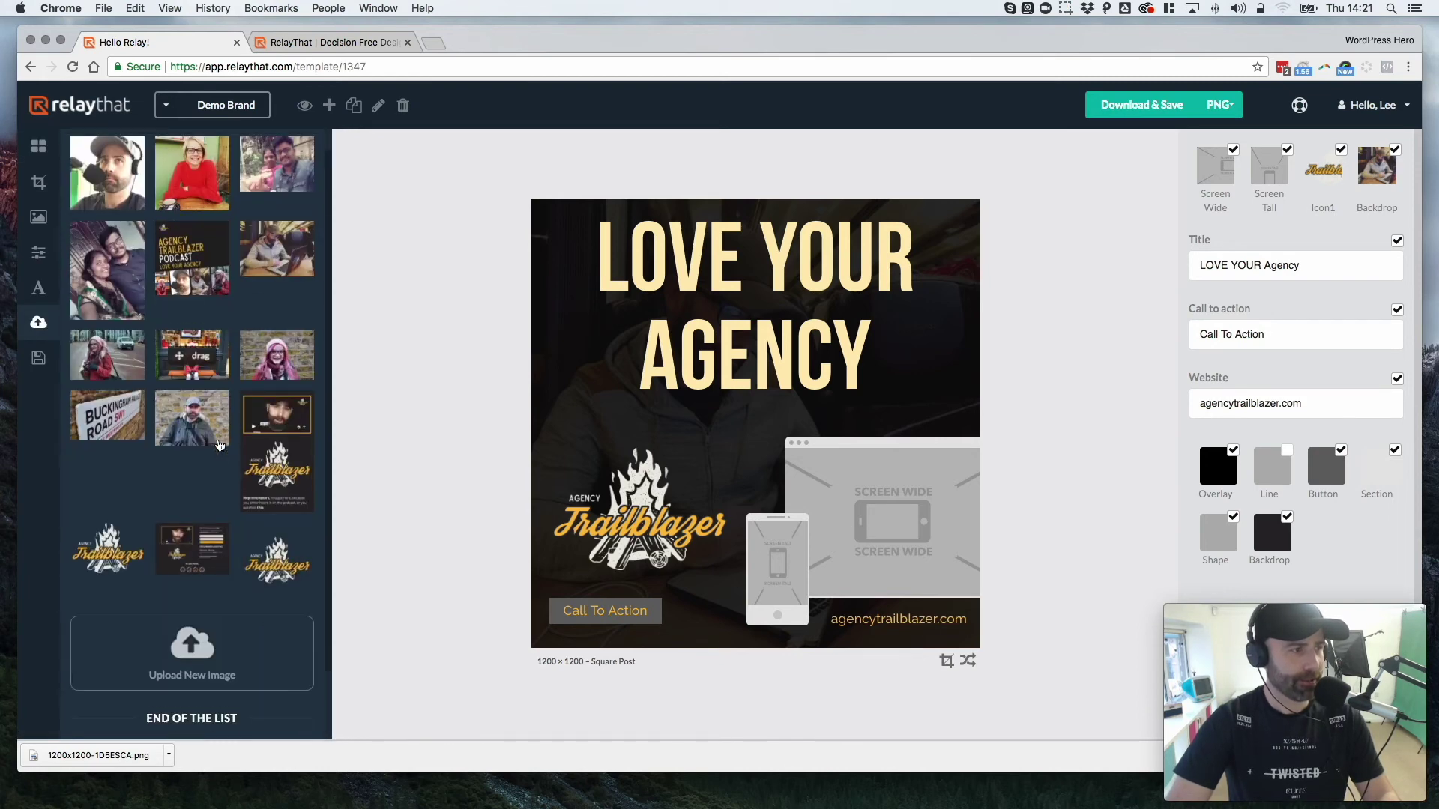
click(200, 545)
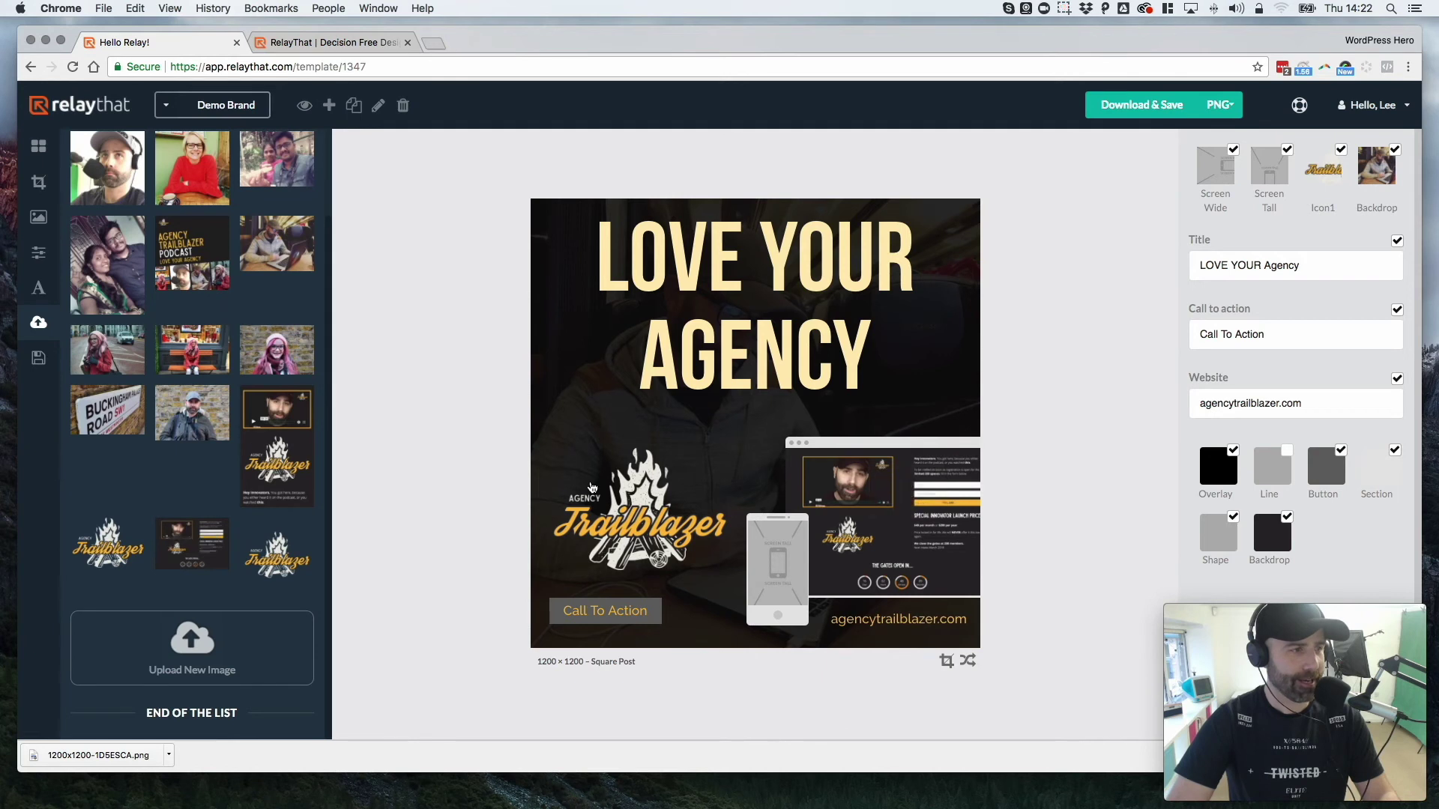
drag(321, 455, 468, 655)
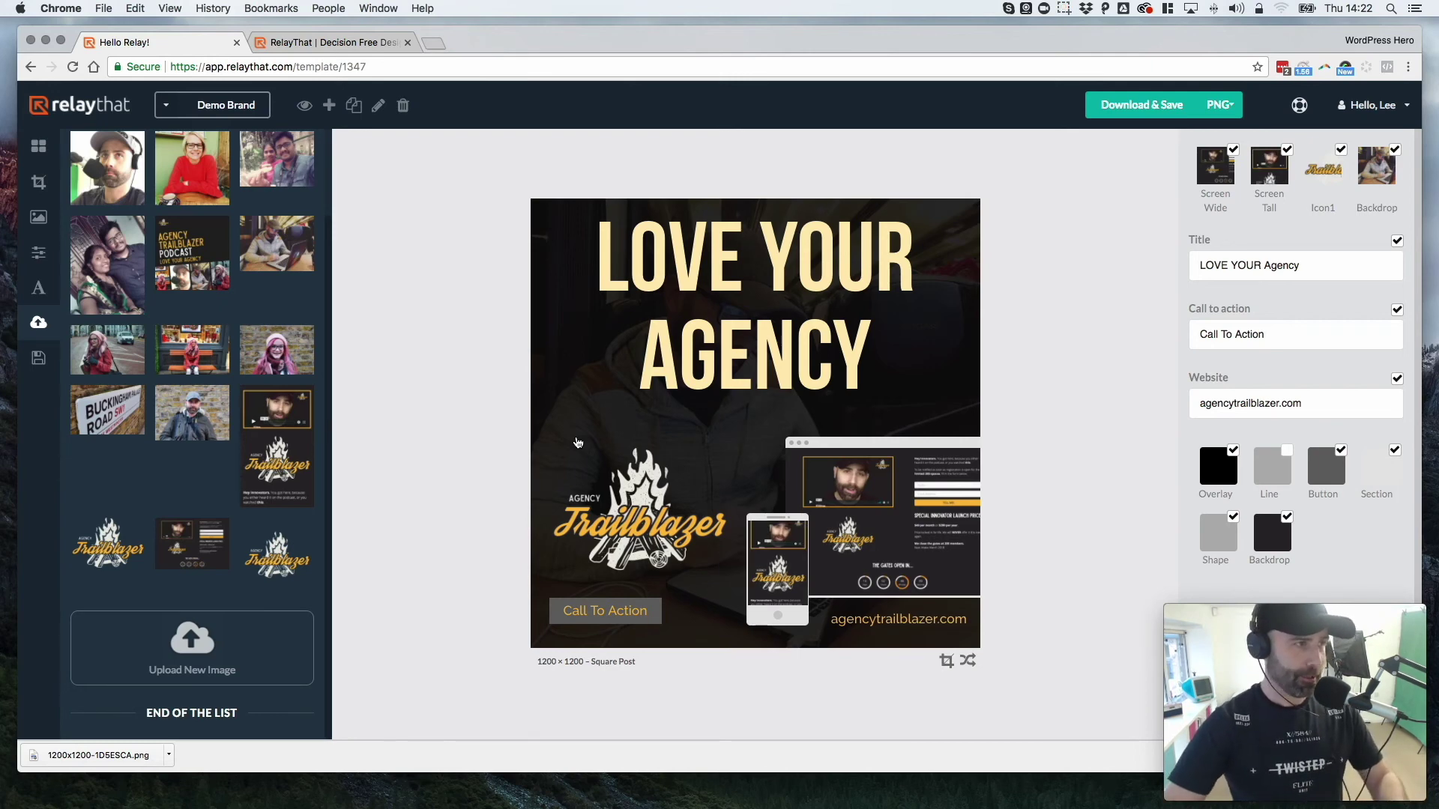
click(38, 146)
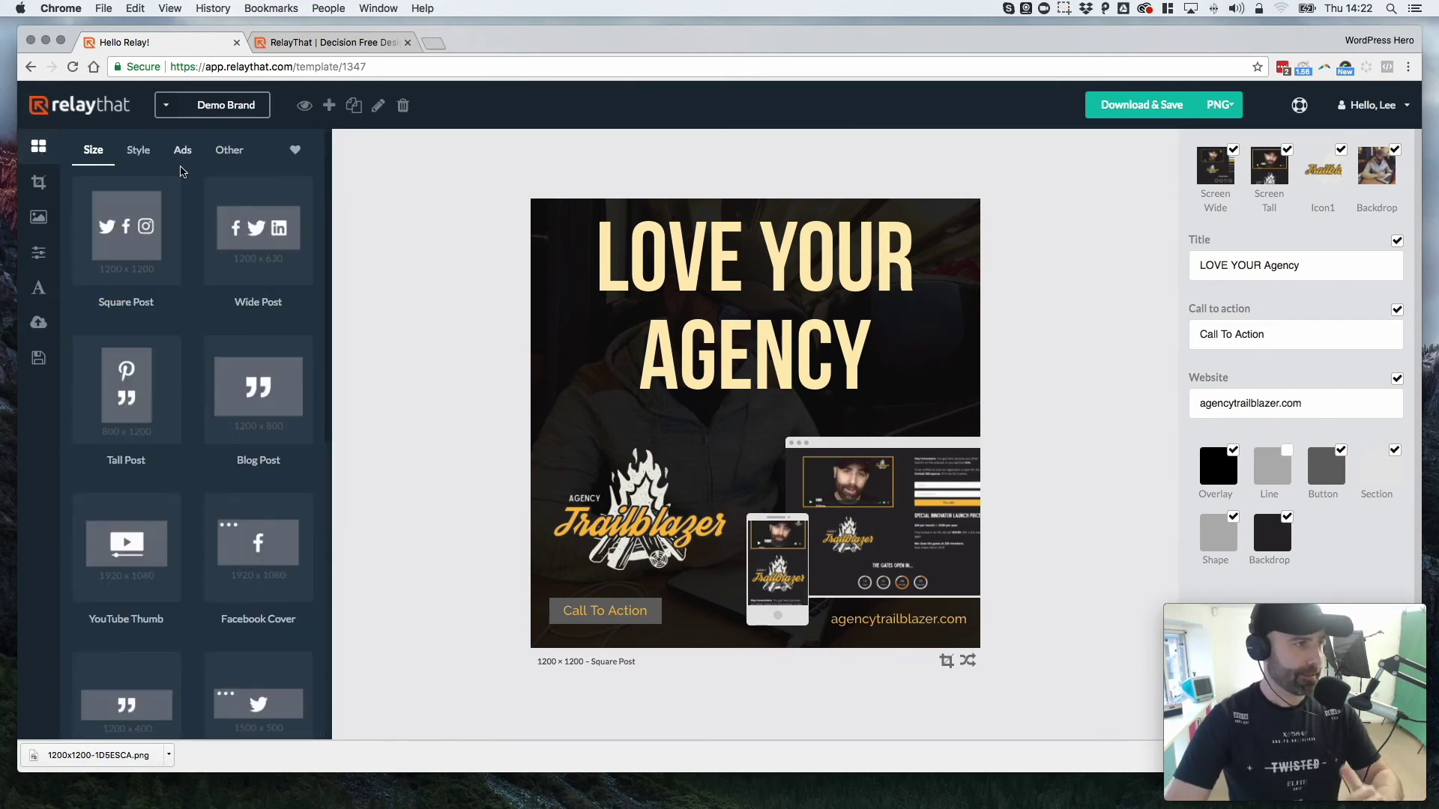
Step: Apply the 1200 × 630 wide LOVE YOUR AGENCY four-photo template to the canvas
click(253, 242)
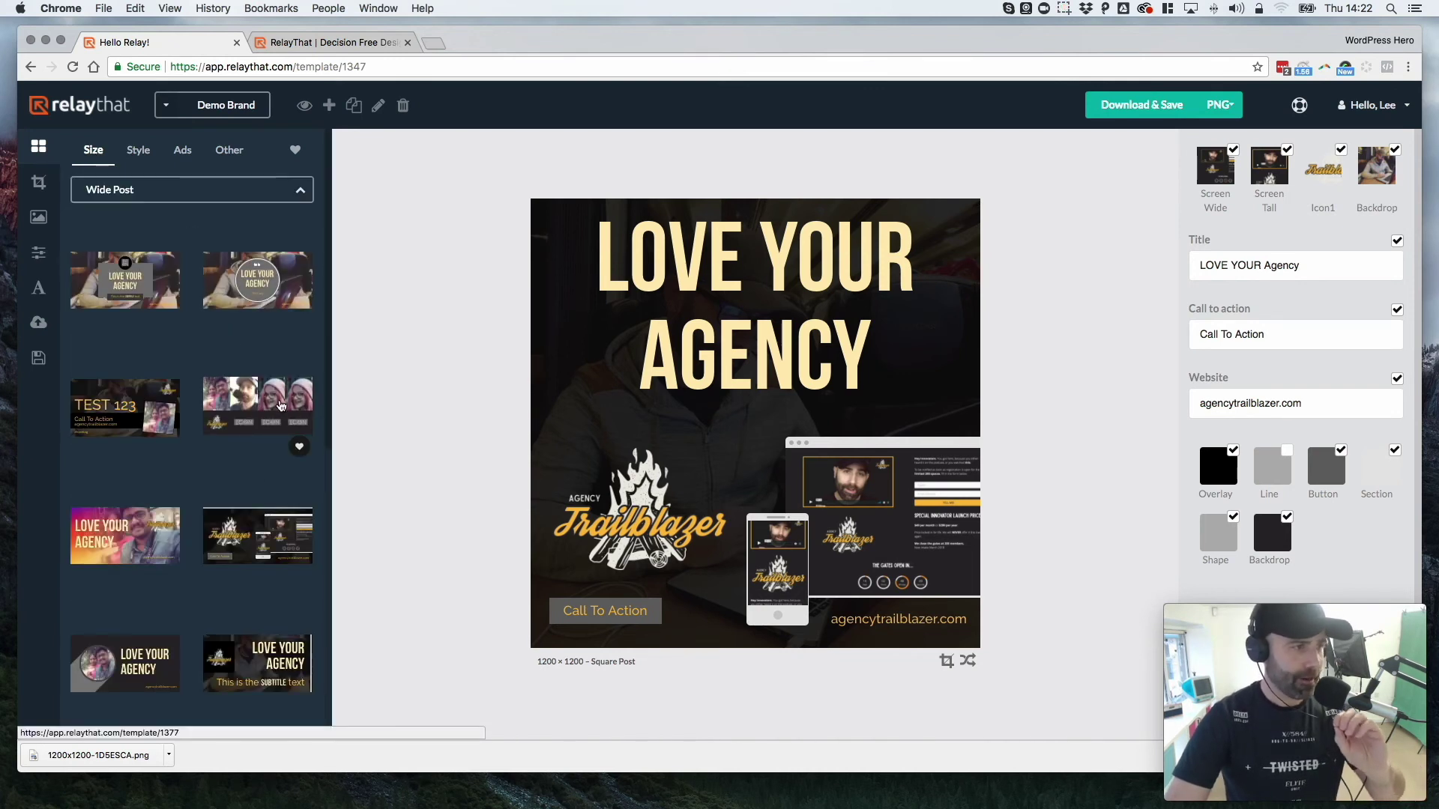
scroll(281, 406, down, 5)
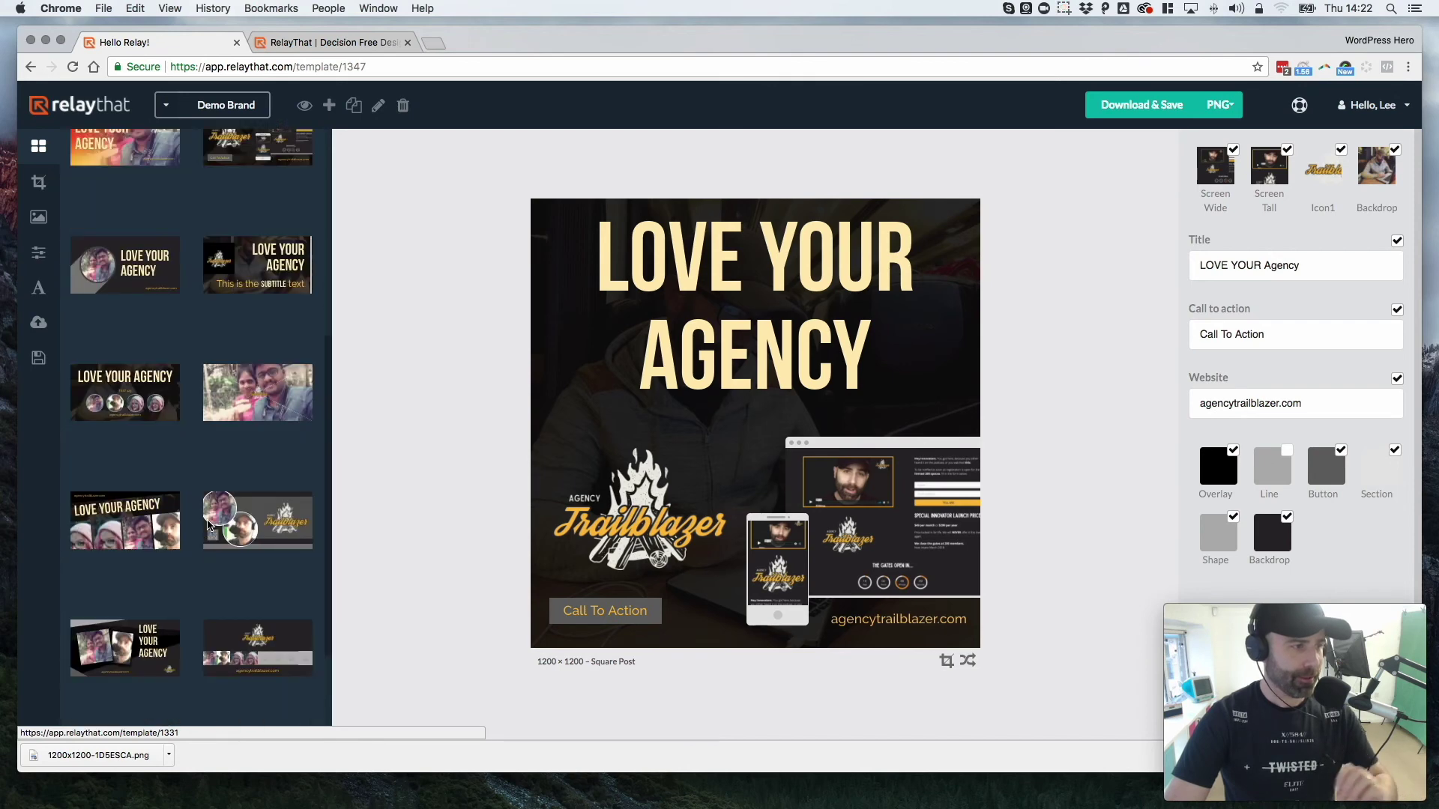
scroll(209, 525, down, 3)
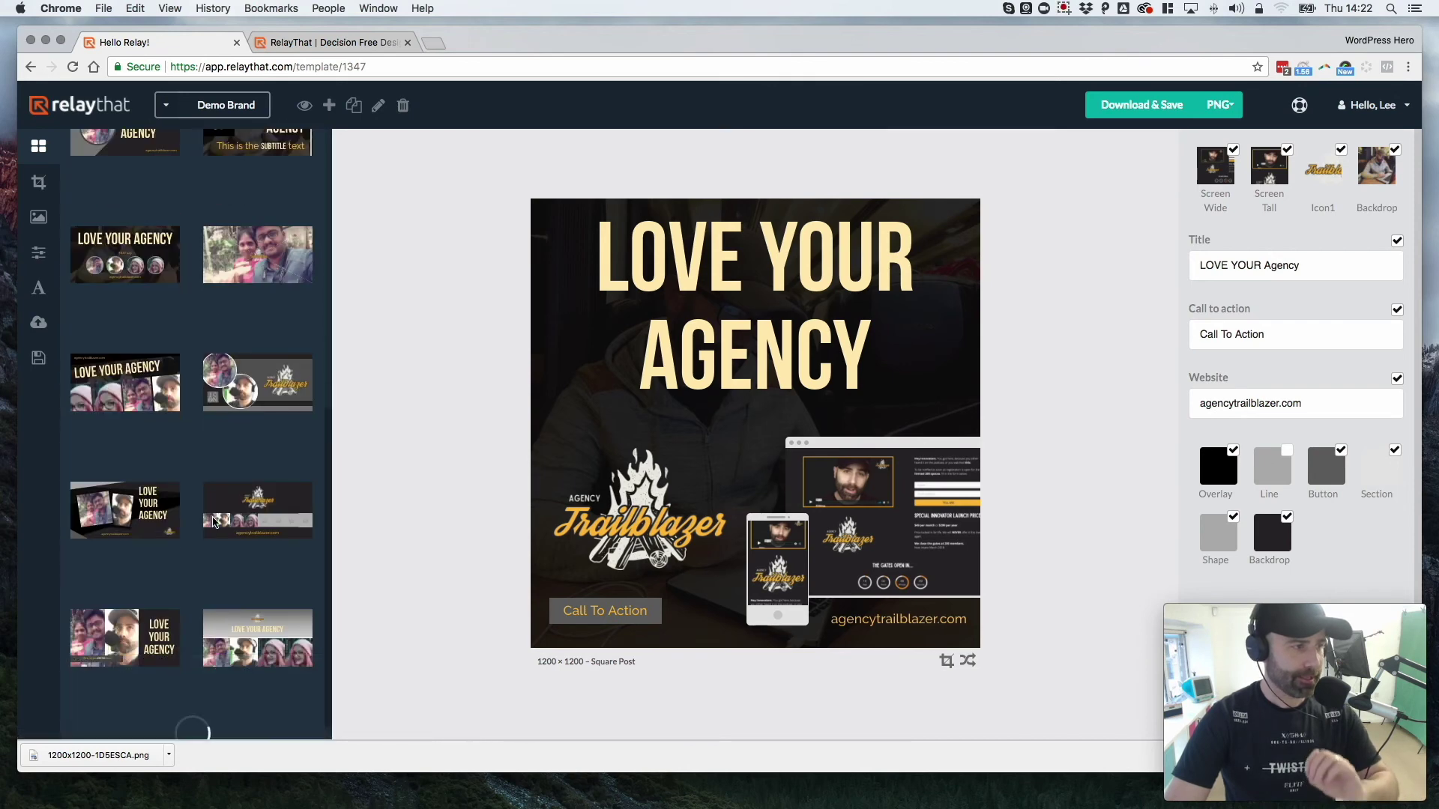
click(125, 361)
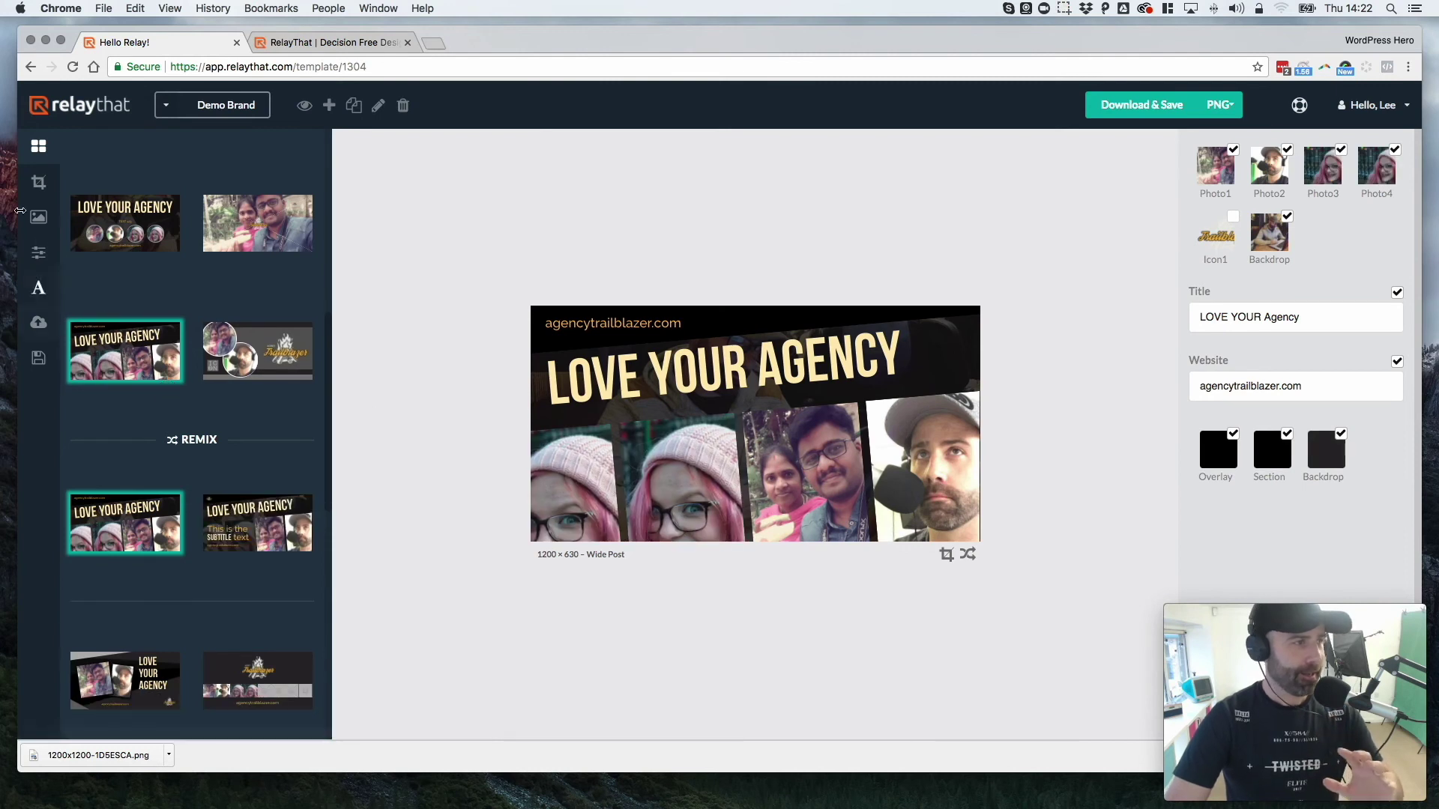
click(38, 322)
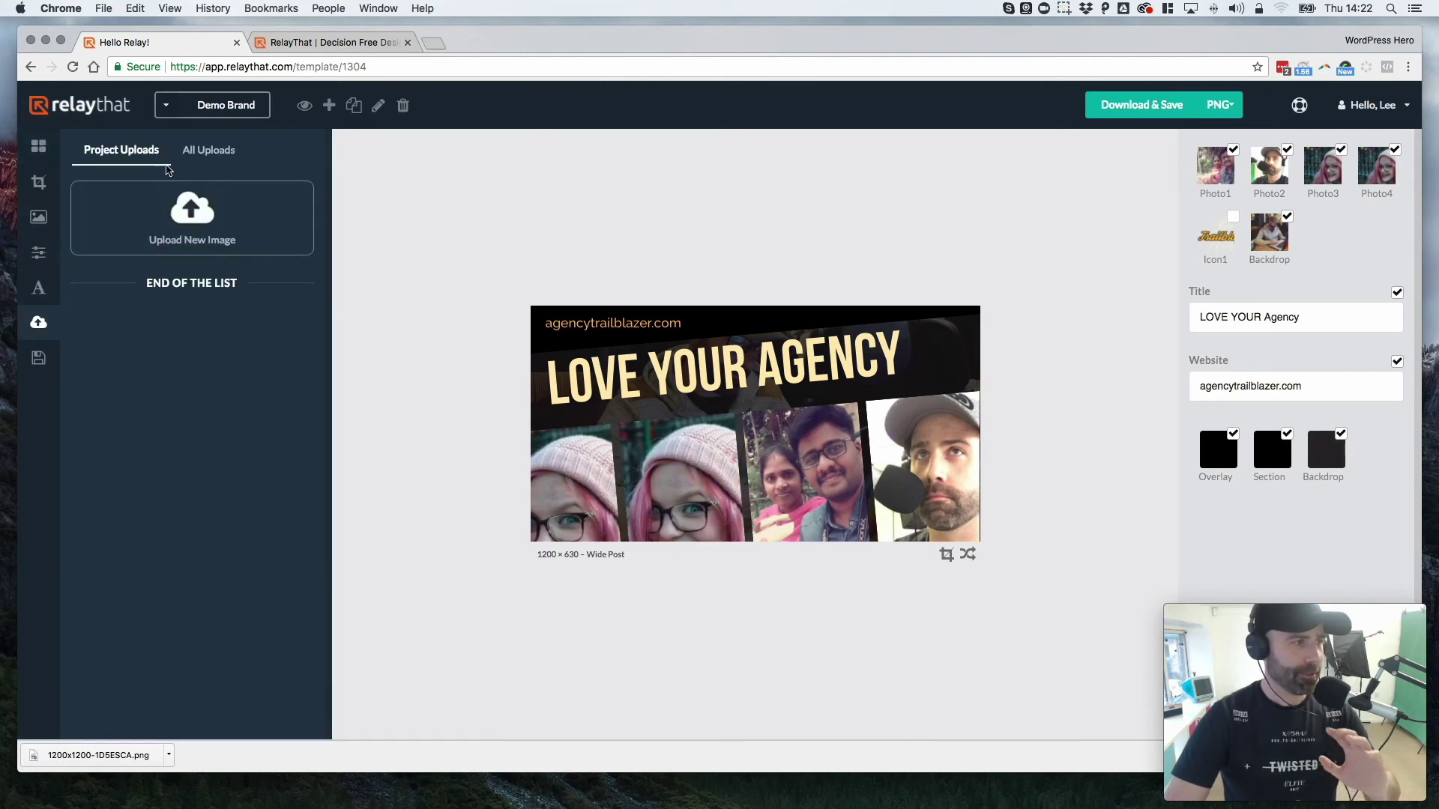
Step: Put the pink-haired street photo in the second slot with a B&W filter, and hide the backdrop image
click(208, 150)
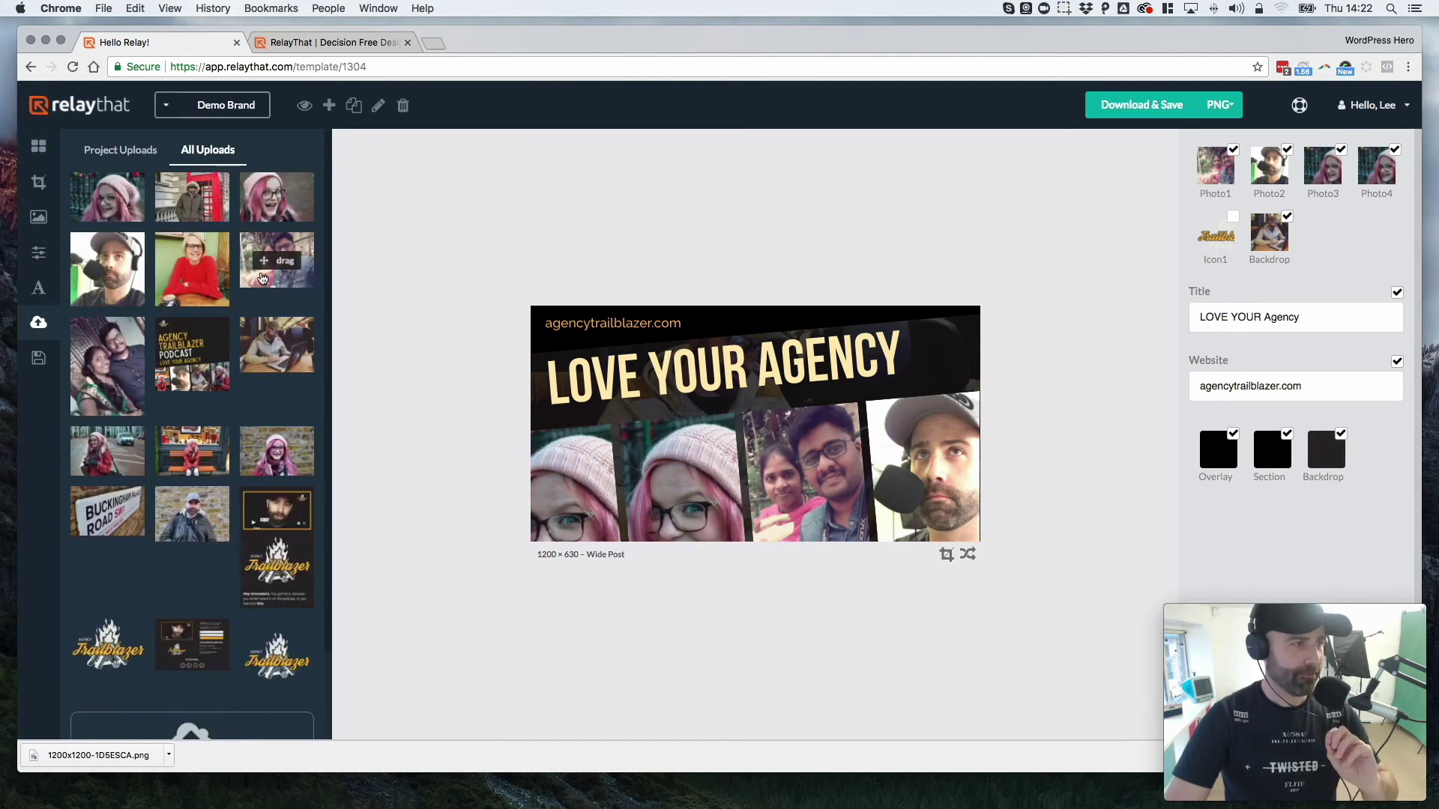
drag(107, 450, 696, 498)
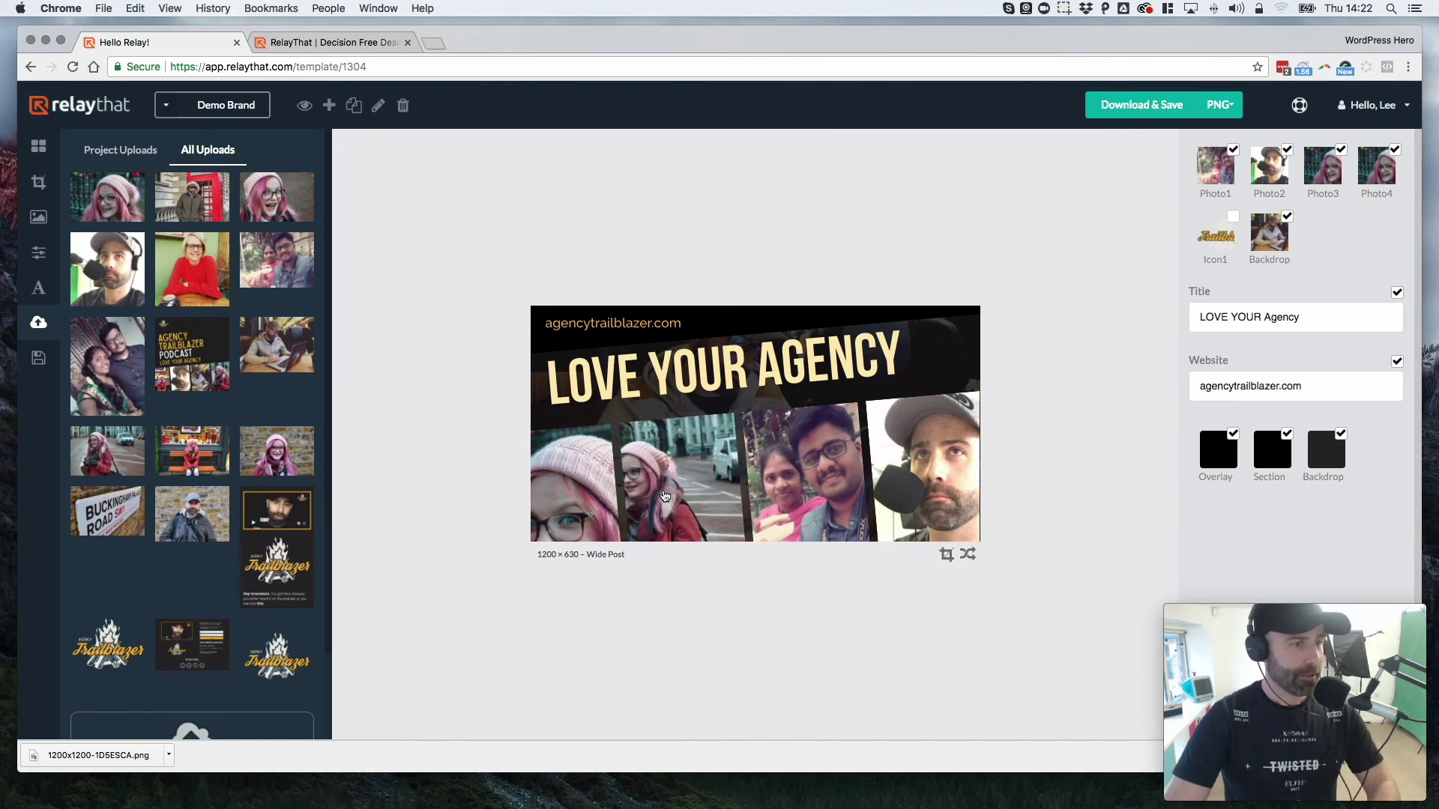
click(664, 497)
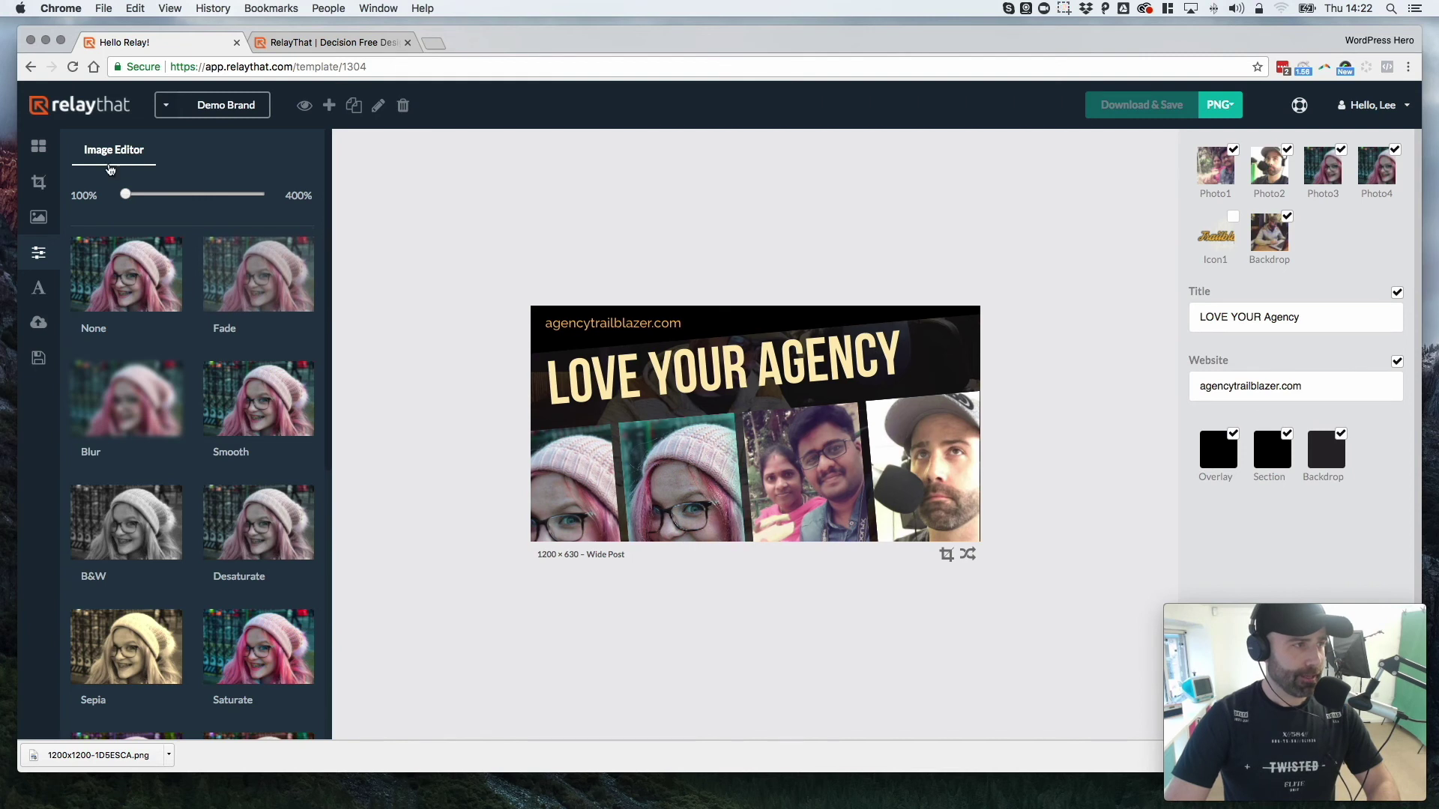
drag(126, 194, 75, 194)
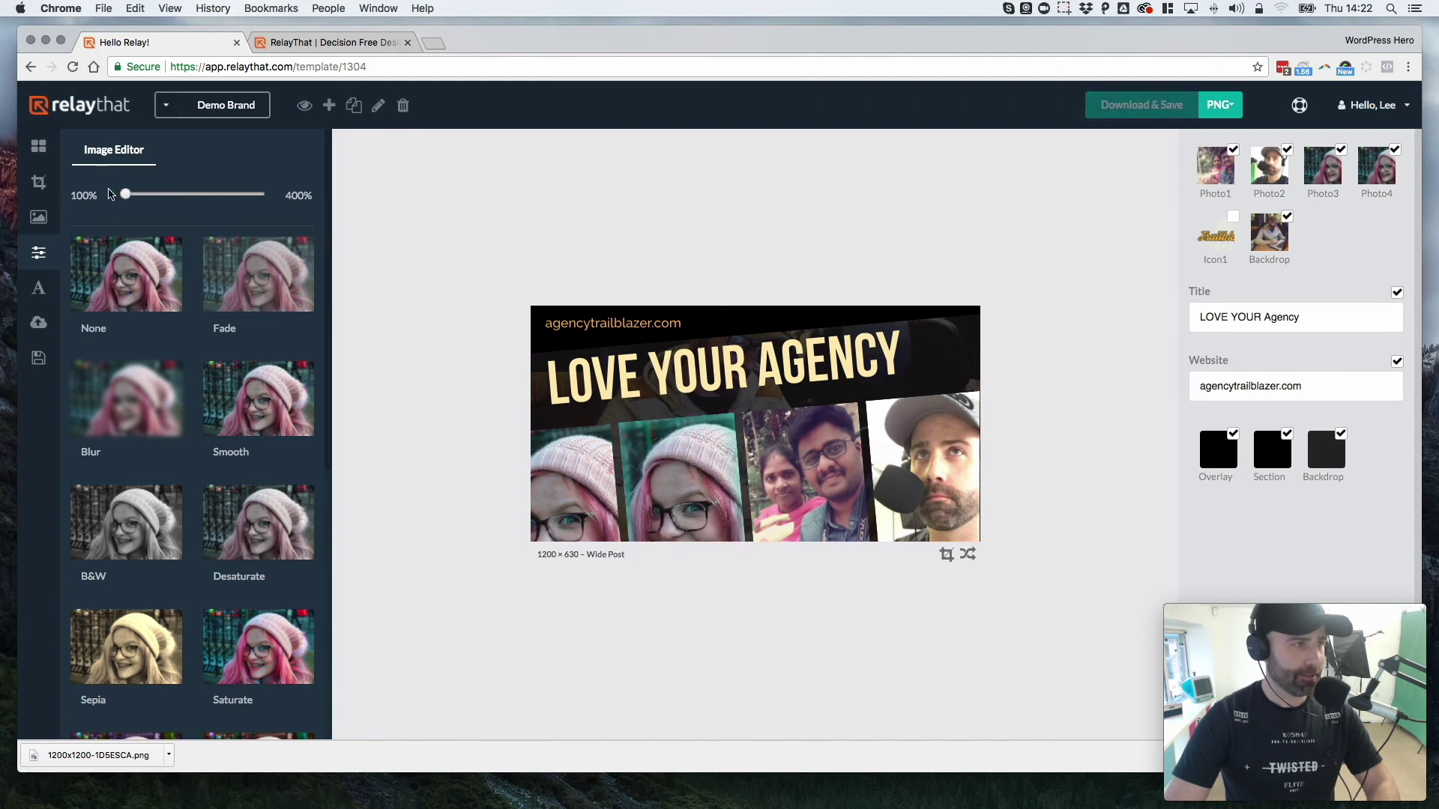
click(143, 409)
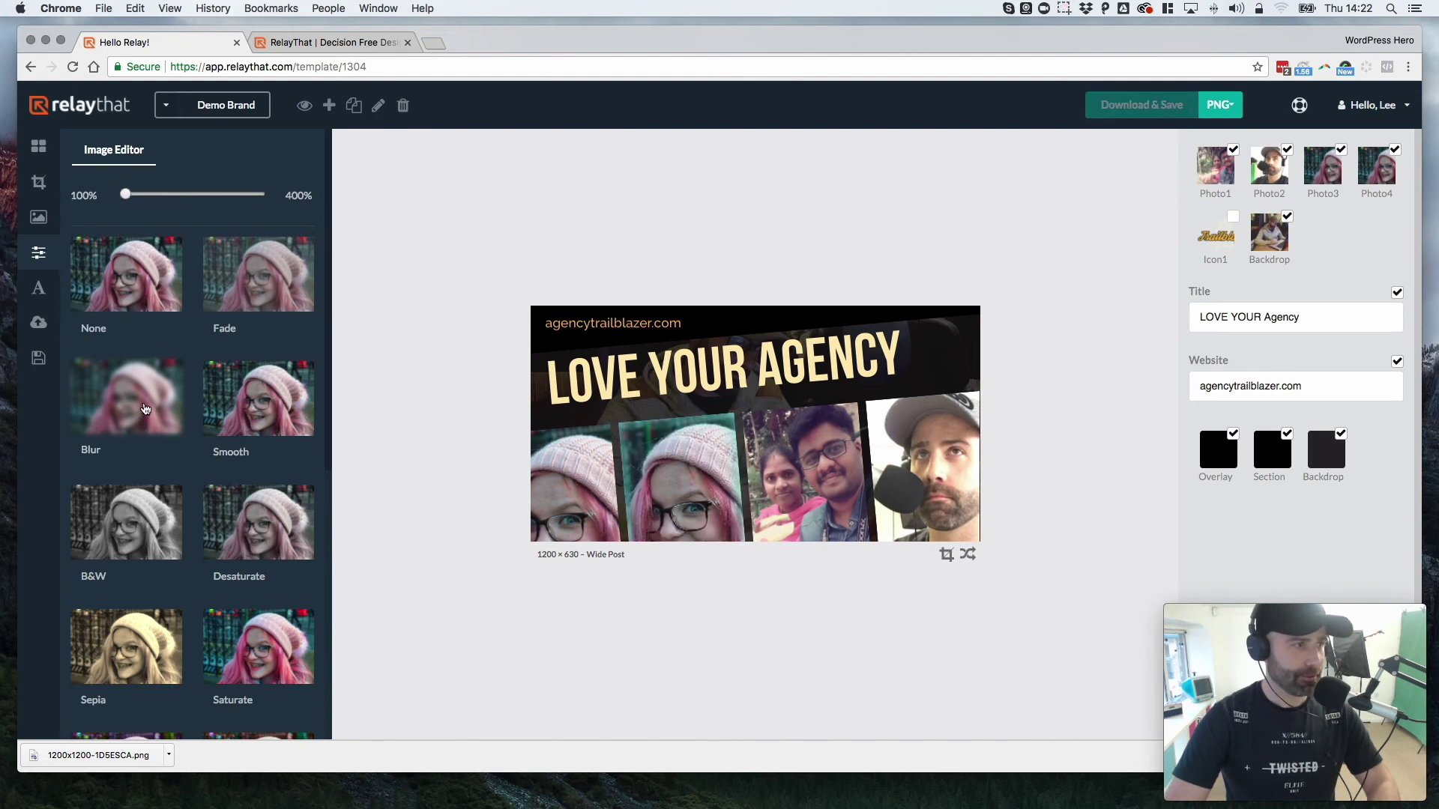
click(152, 502)
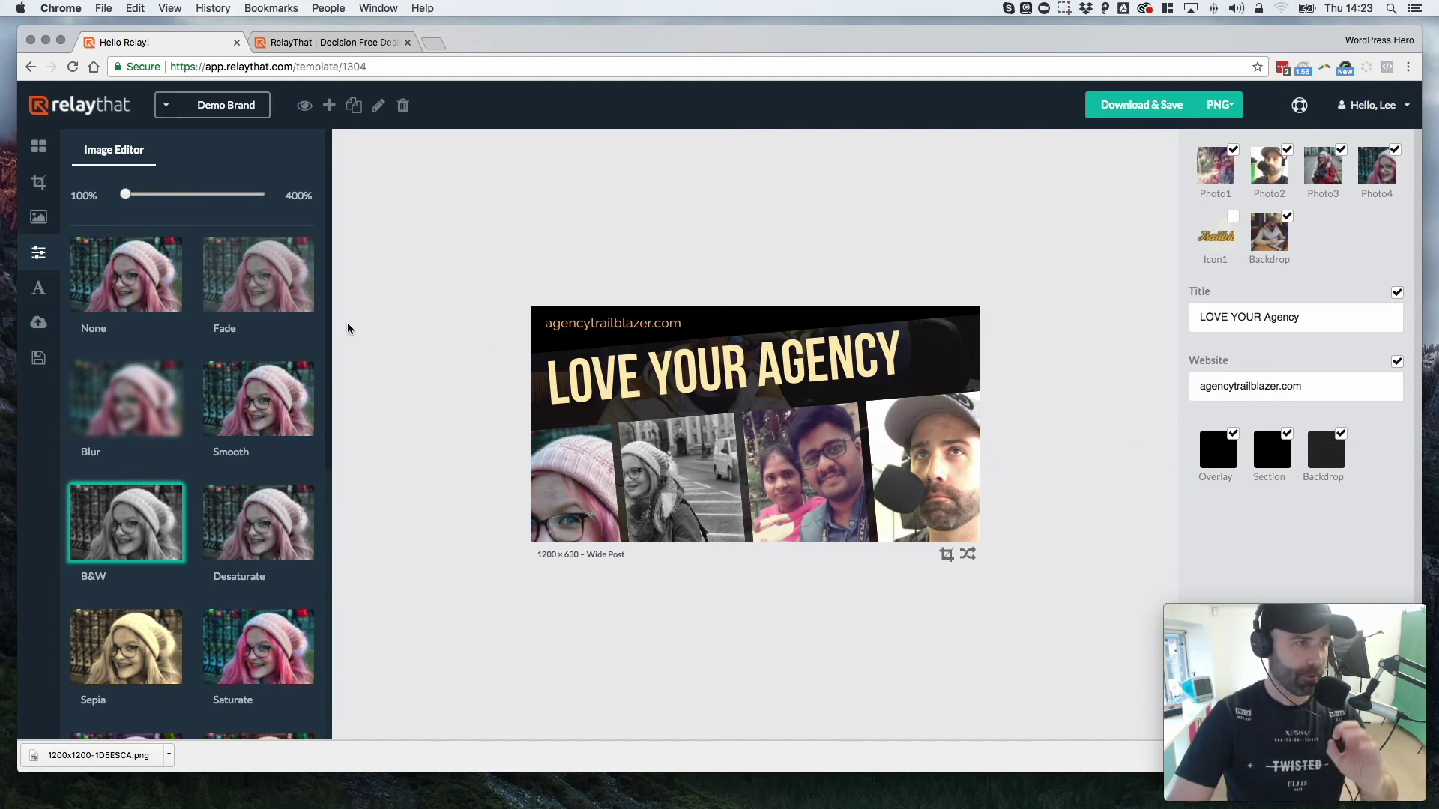
click(1286, 219)
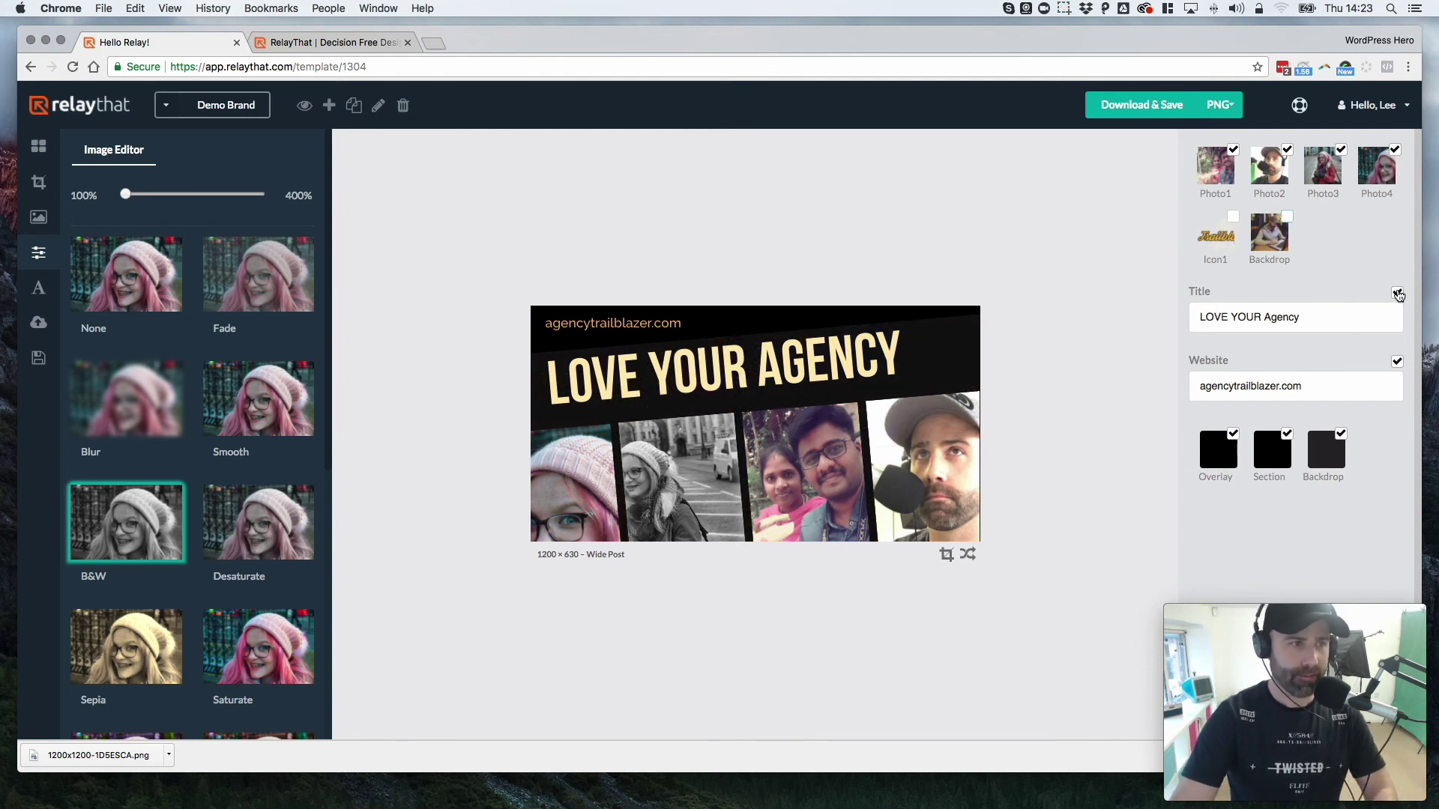
Step: Hide the website URL, set the section colour to dark grey 292729, and turn off the overlay
click(1398, 362)
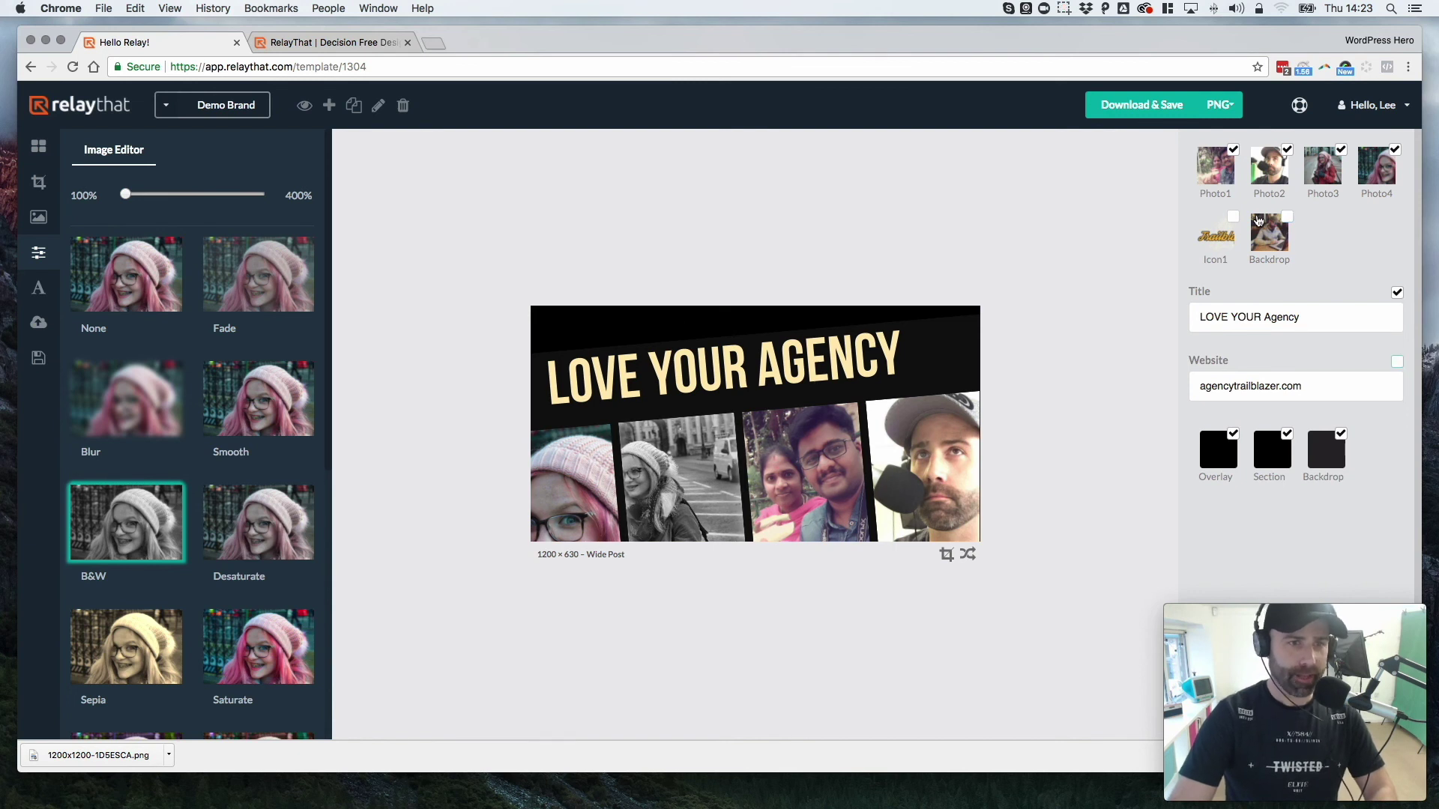
click(1323, 464)
click(1321, 463)
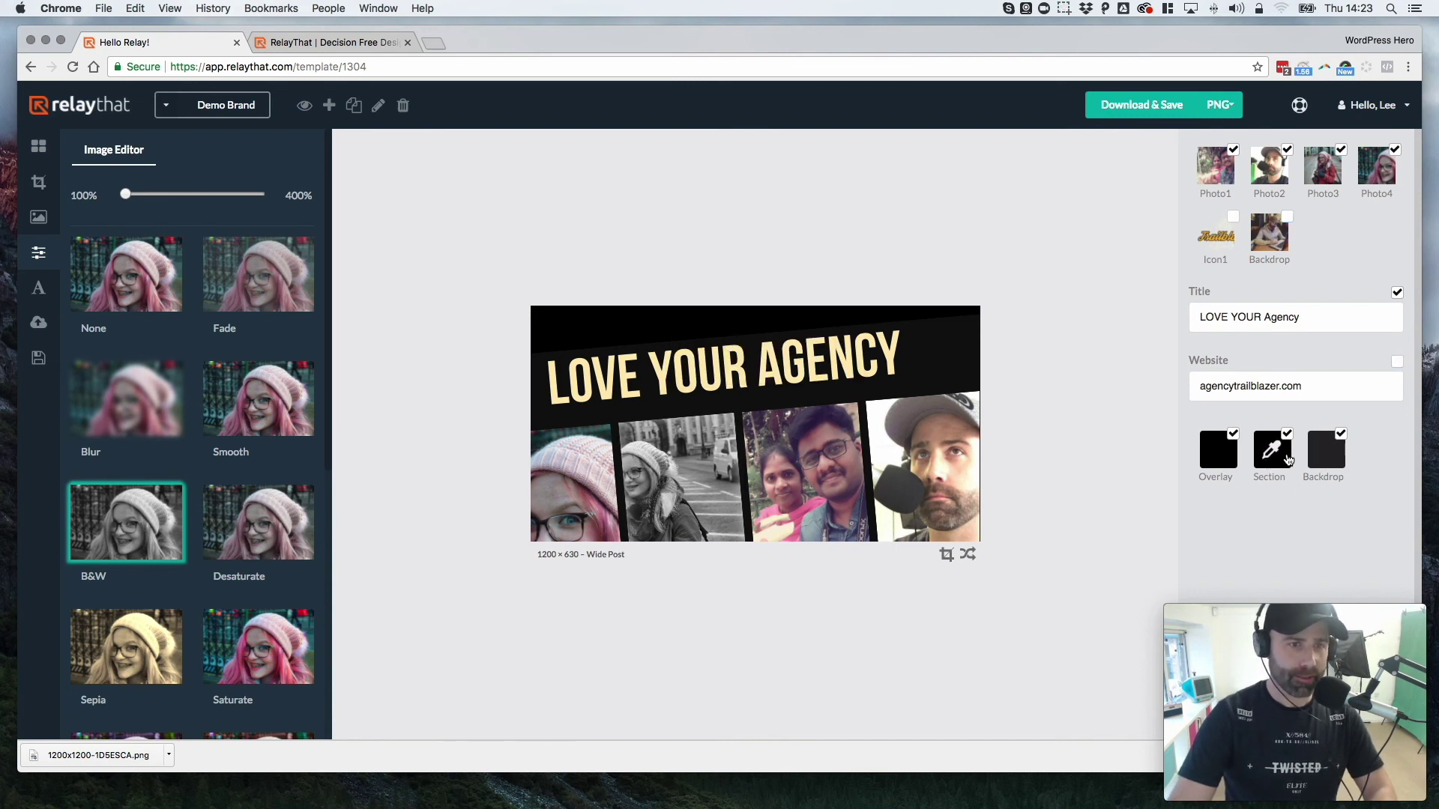
click(1315, 462)
click(1218, 450)
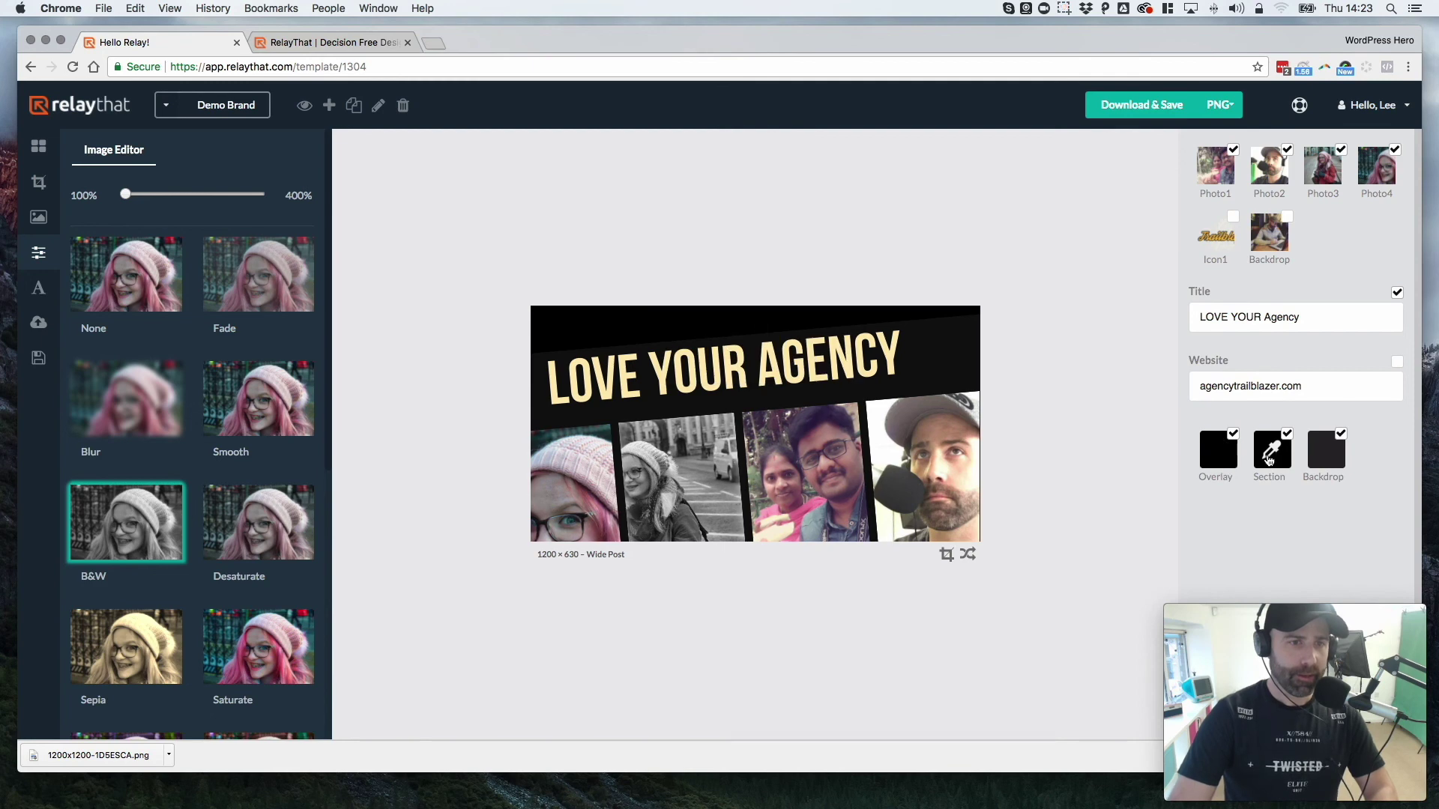
click(1272, 450)
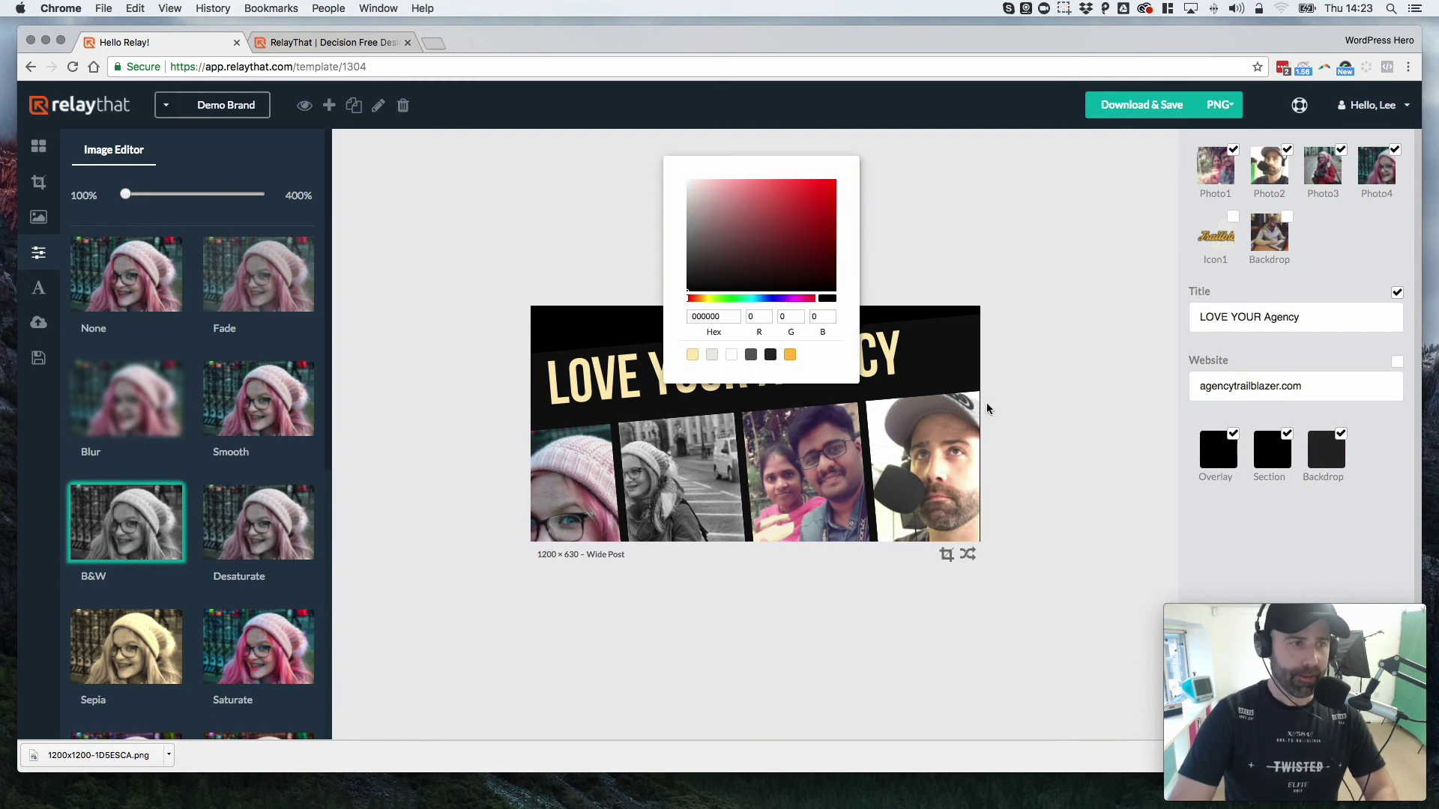
click(771, 354)
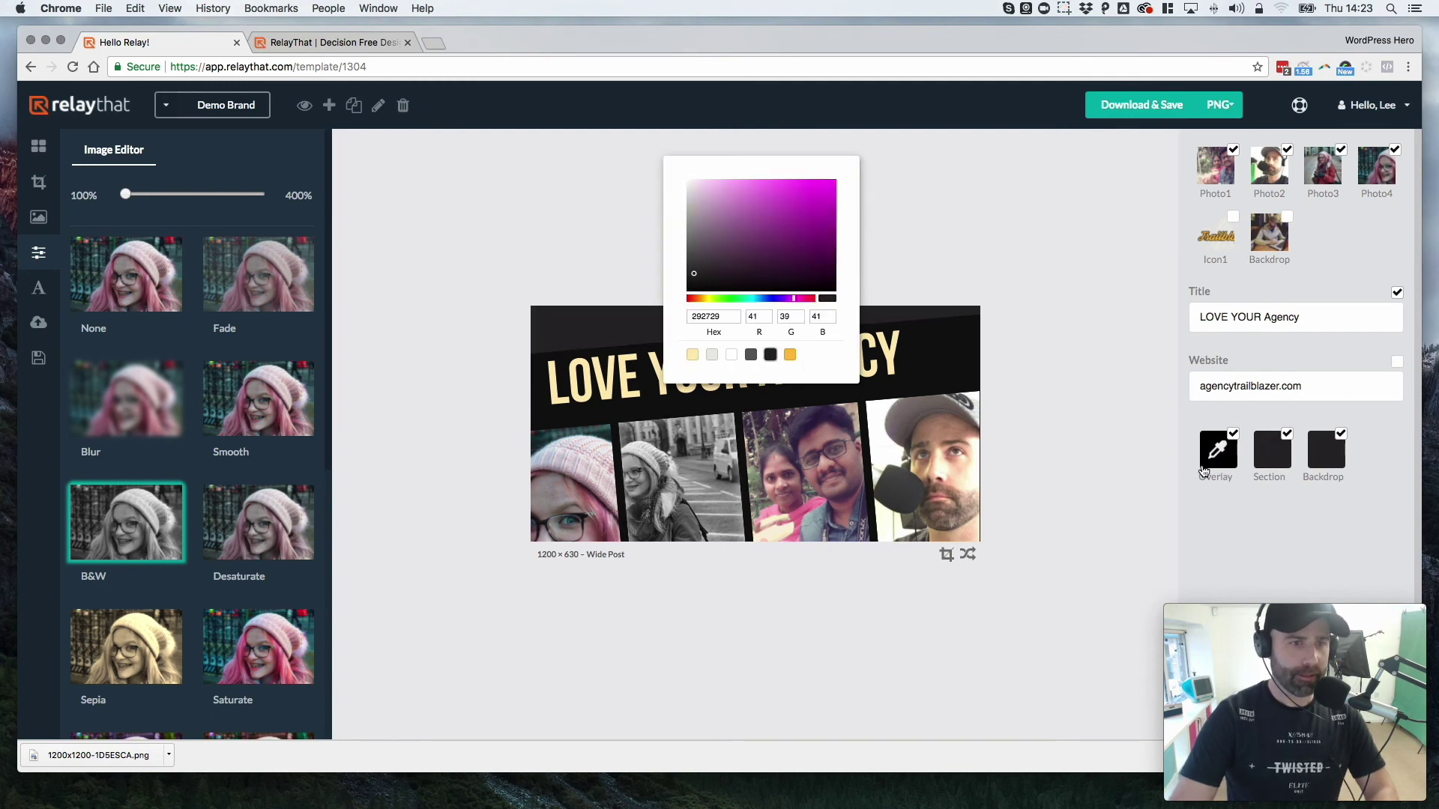
click(879, 384)
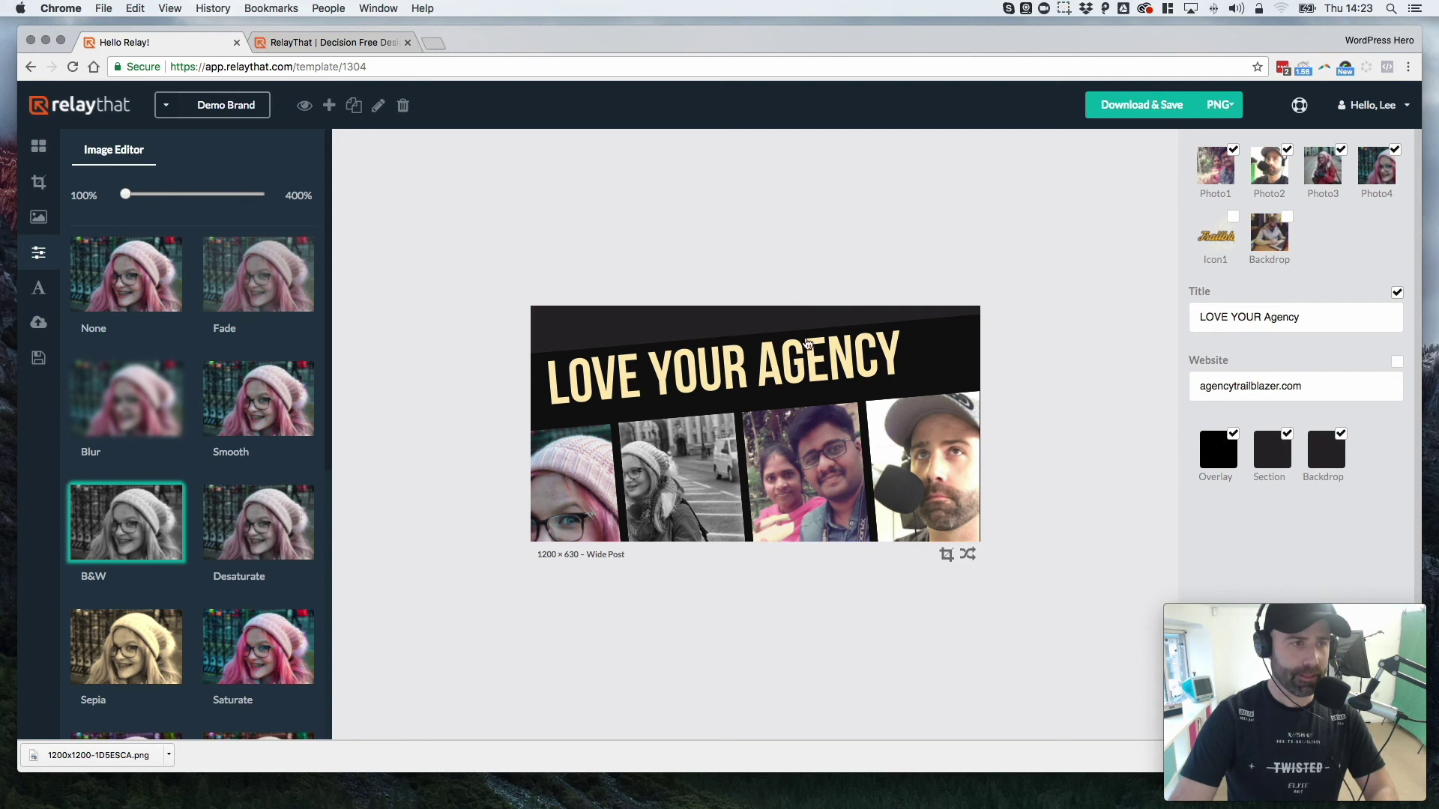
click(1233, 434)
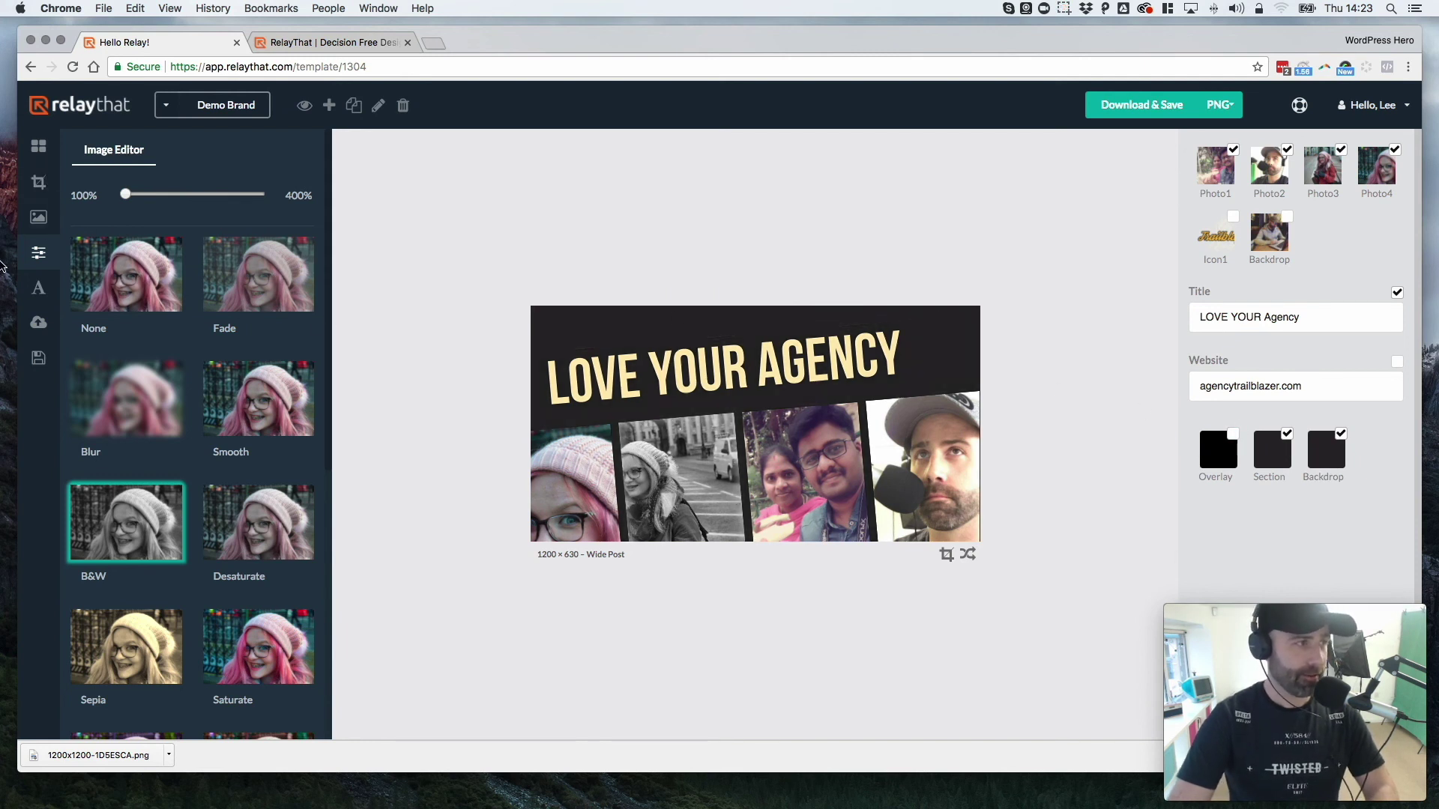
Step: Change the LOVE YOUR AGENCY title colour from pale yellow to orange FCBF3D
click(38, 288)
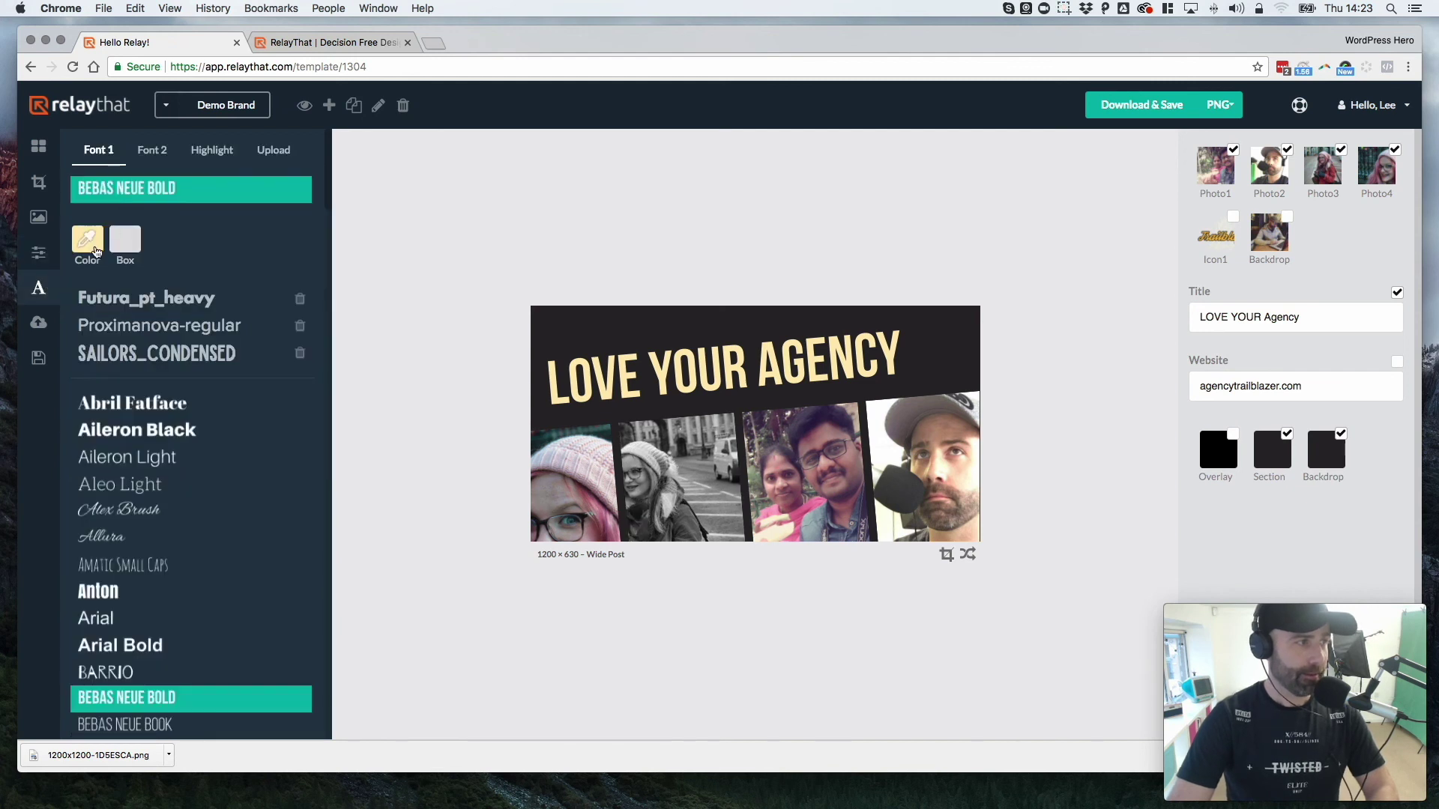
click(88, 239)
click(790, 355)
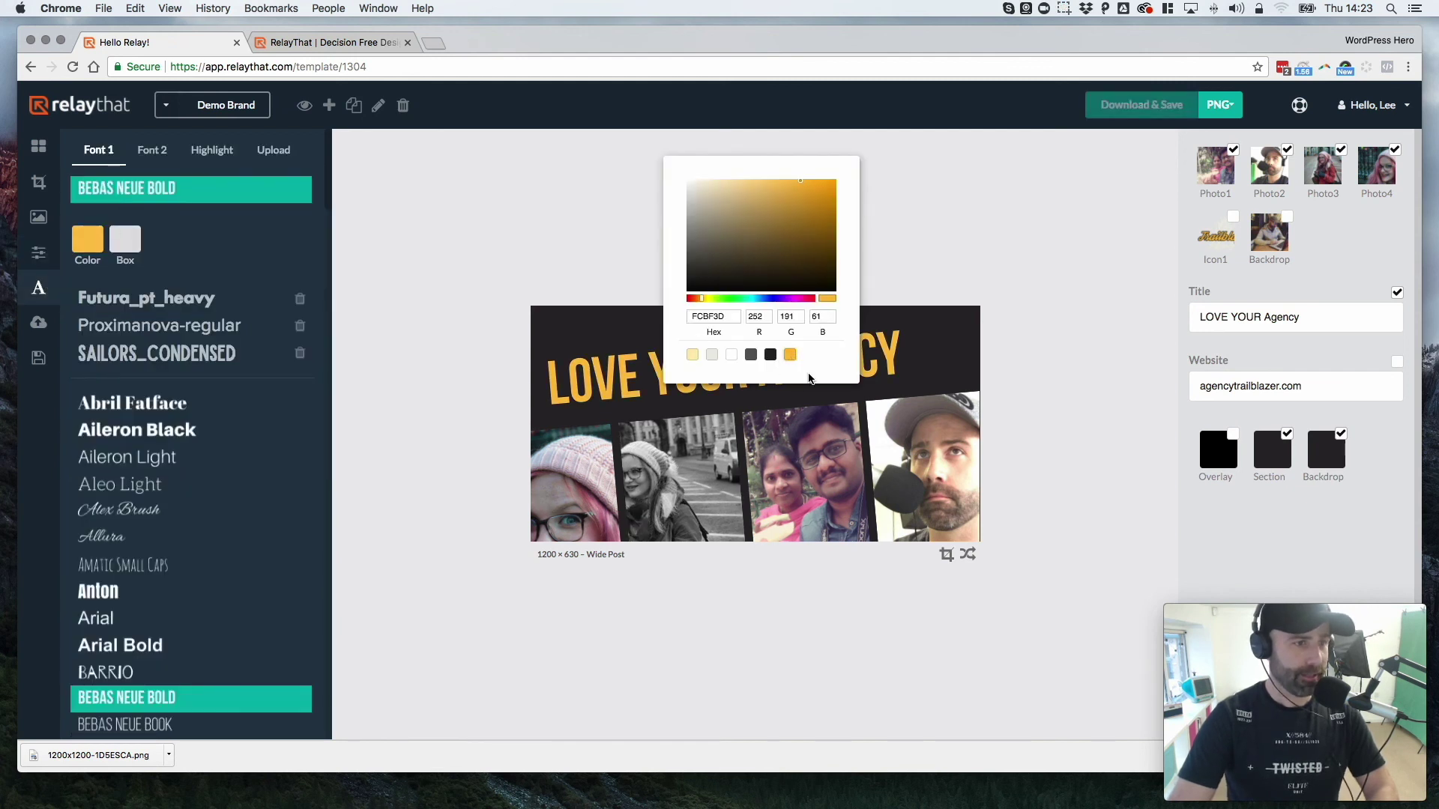
click(407, 281)
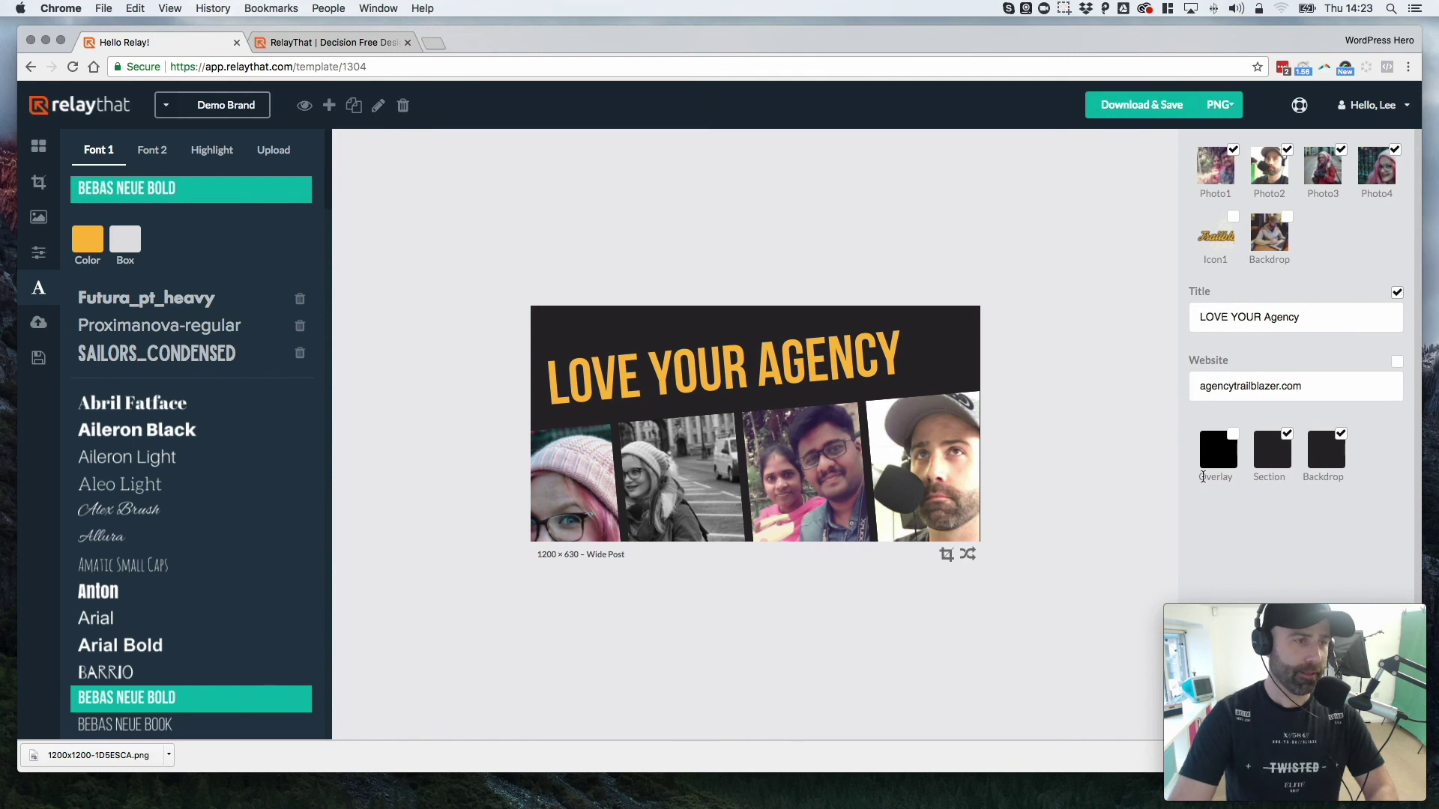
click(662, 488)
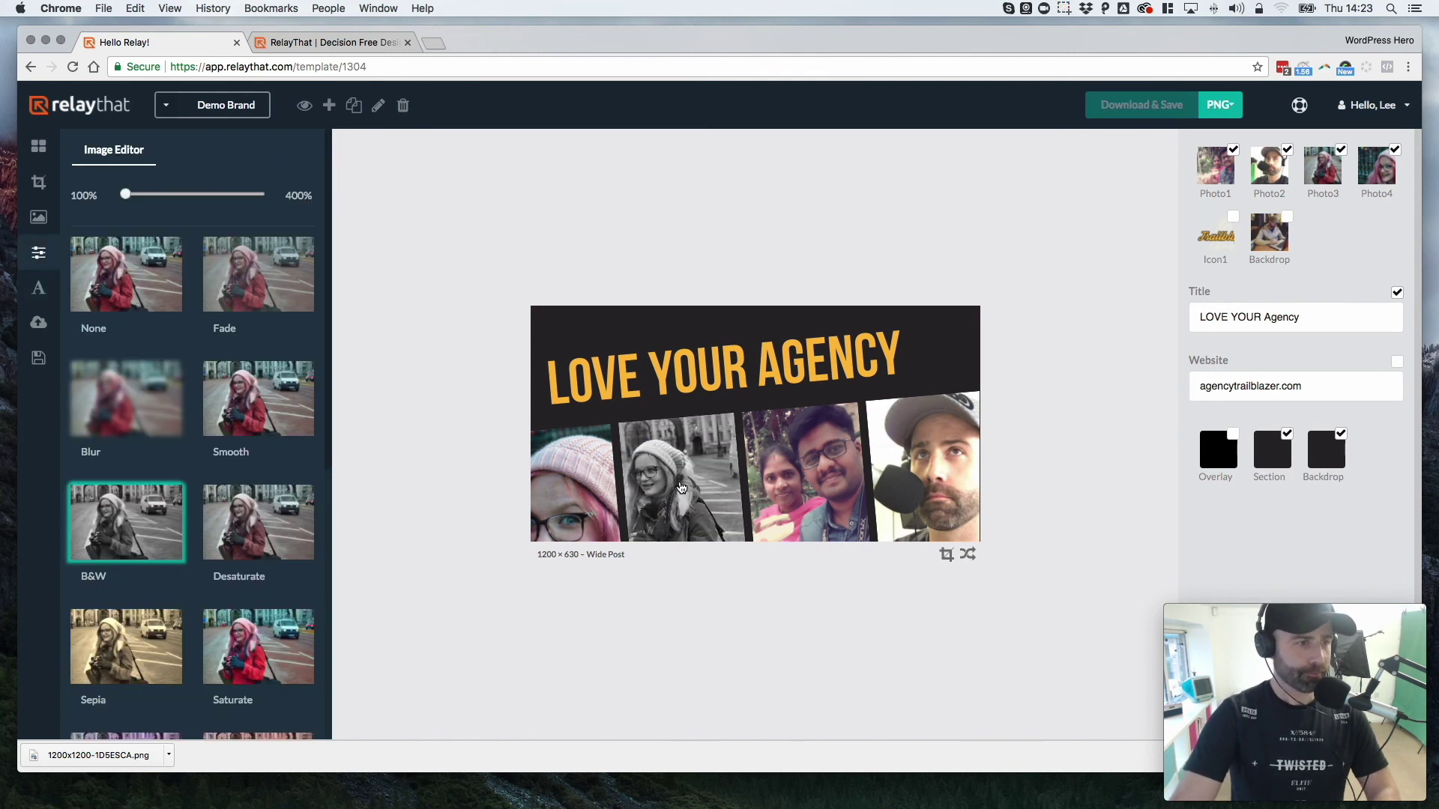
Step: Apply the B&W filter to the first and fourth photos so they match the second
click(563, 504)
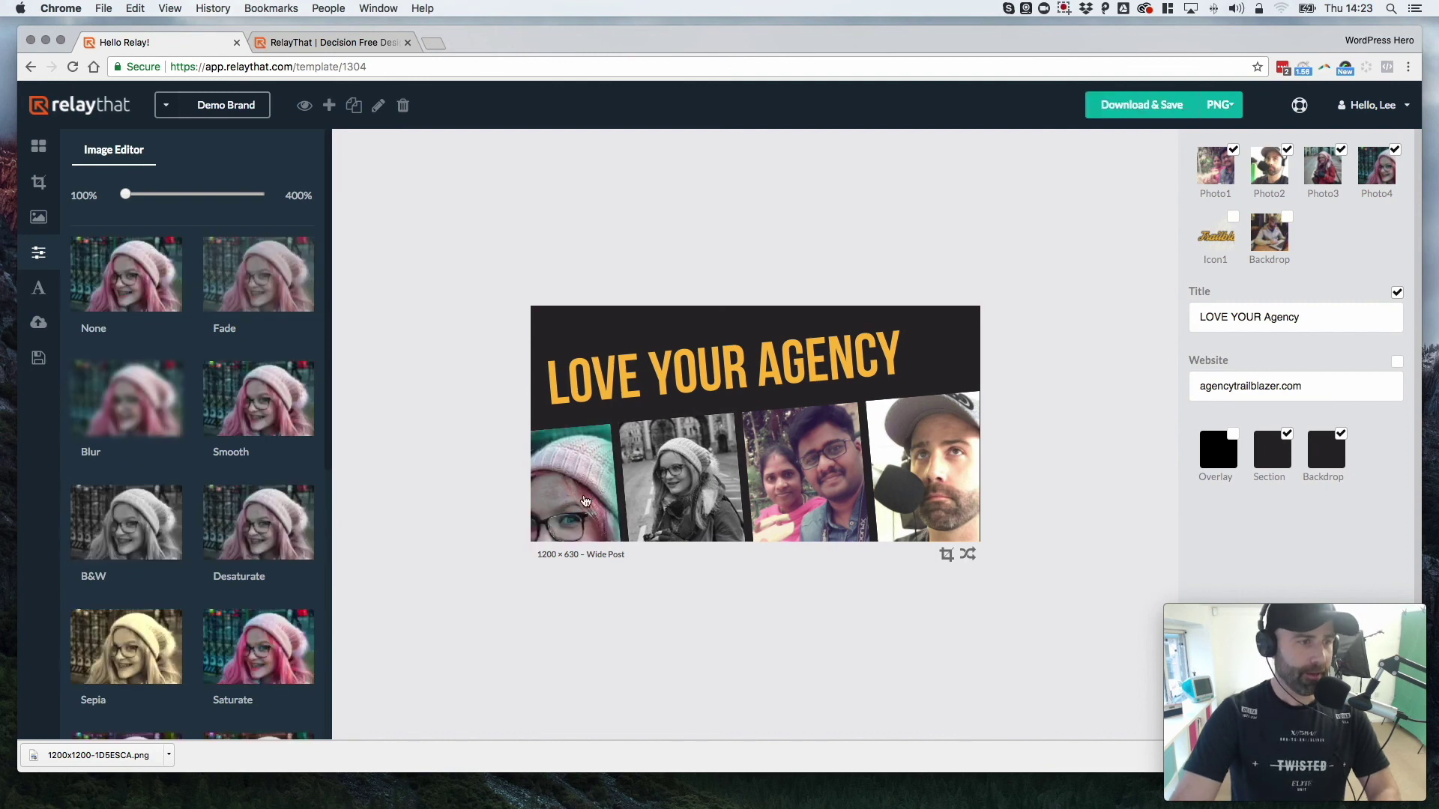
click(168, 515)
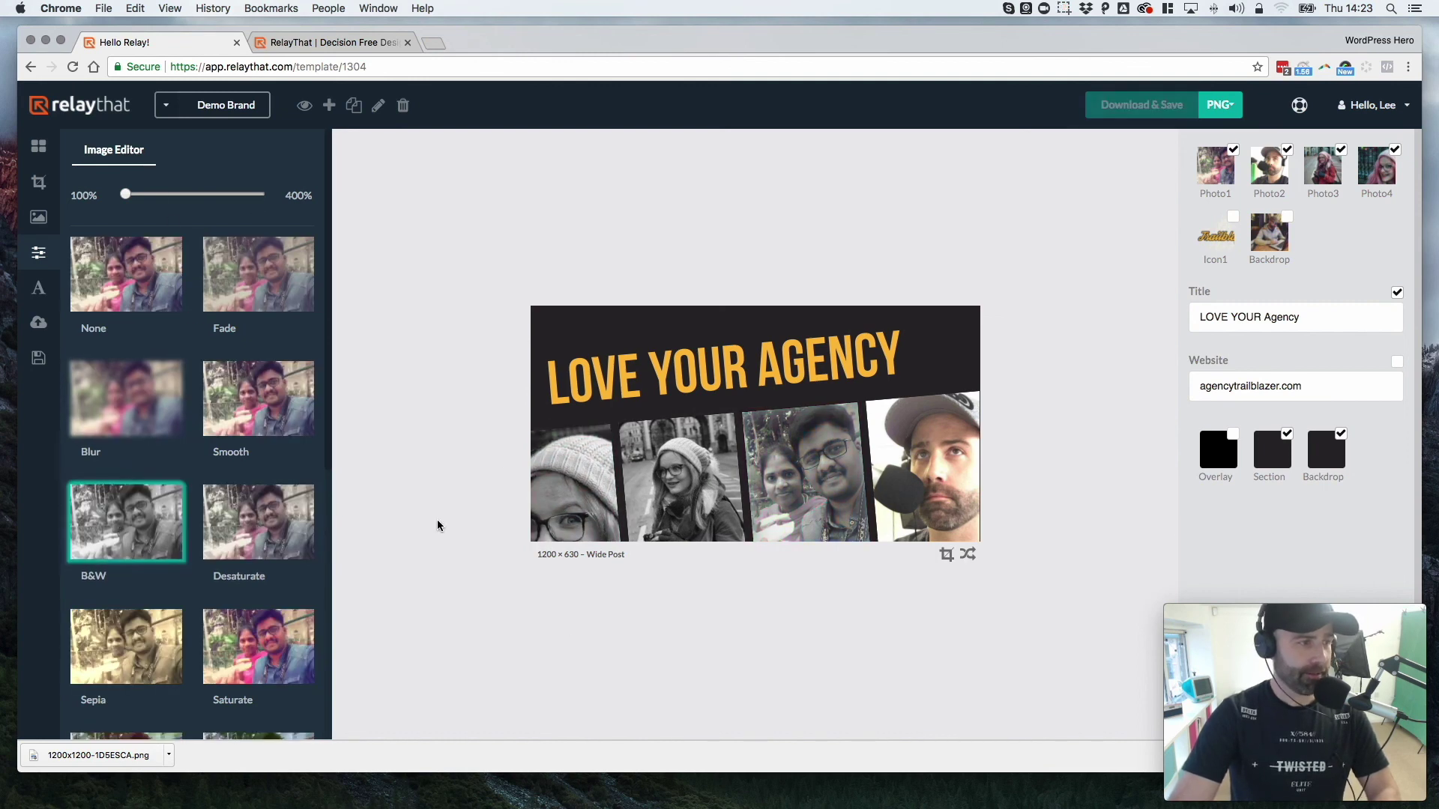
click(922, 464)
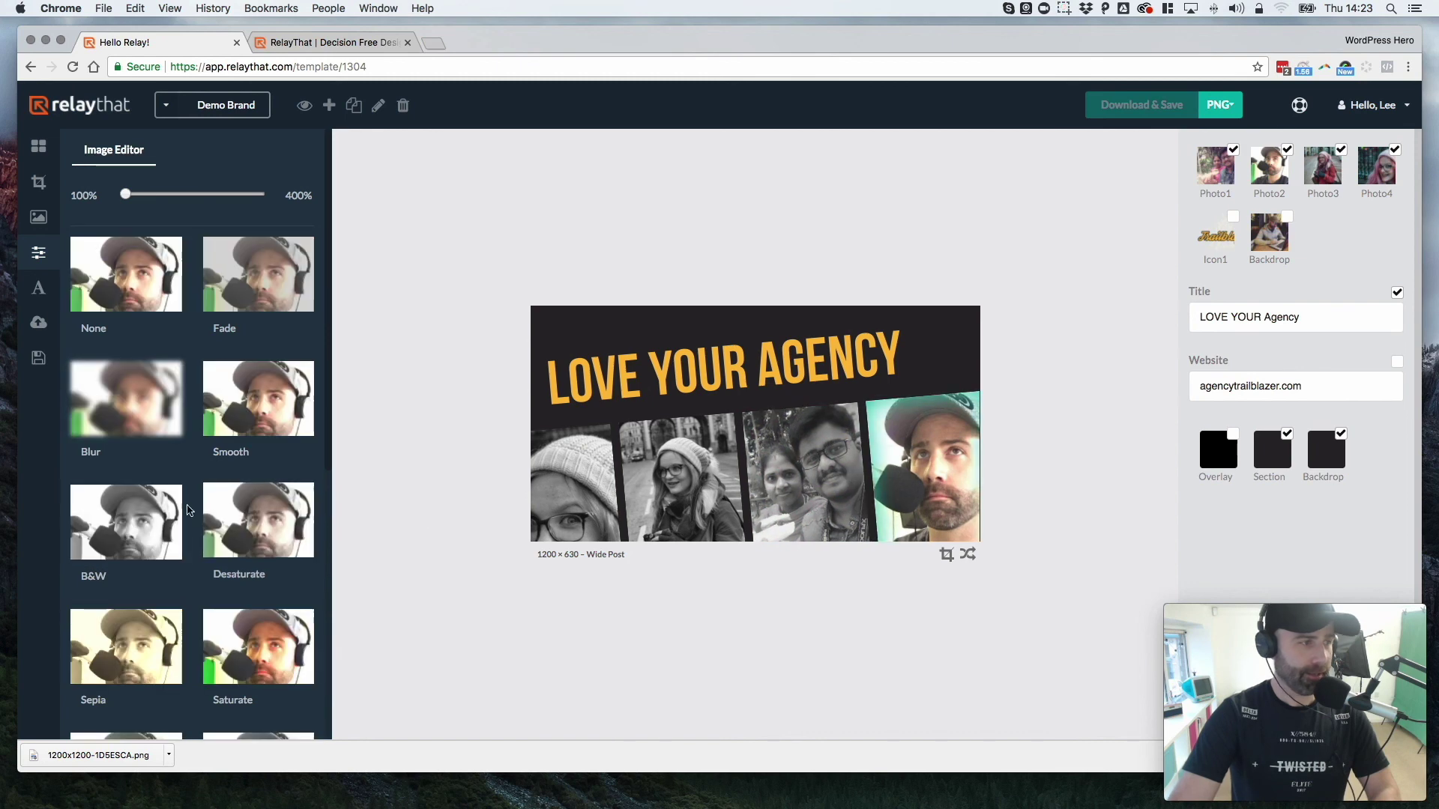
click(124, 523)
click(789, 623)
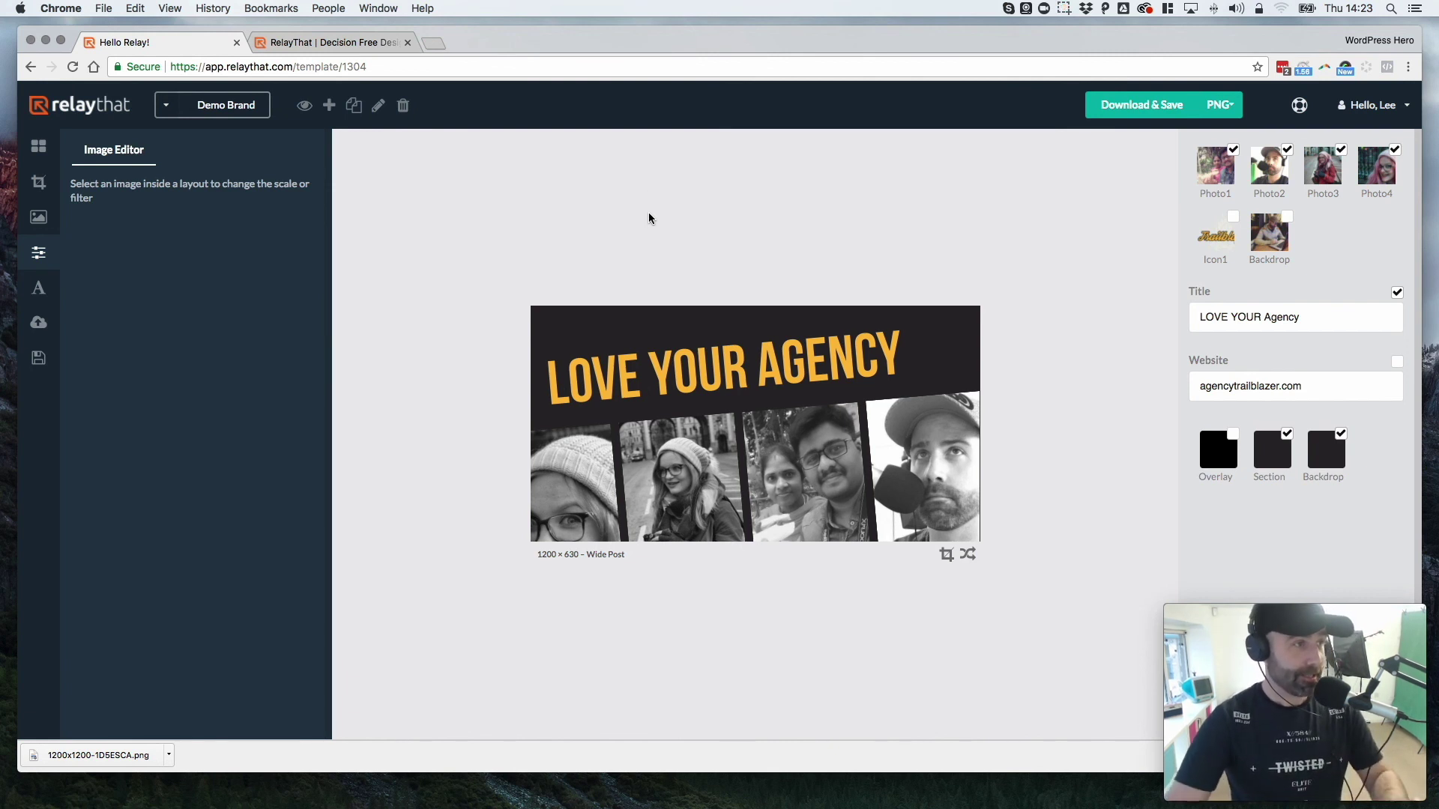
Step: Open the Demo Brand dropdown listing default, Agency Trailblazer, Demo Brand and Sample Project 1
click(215, 107)
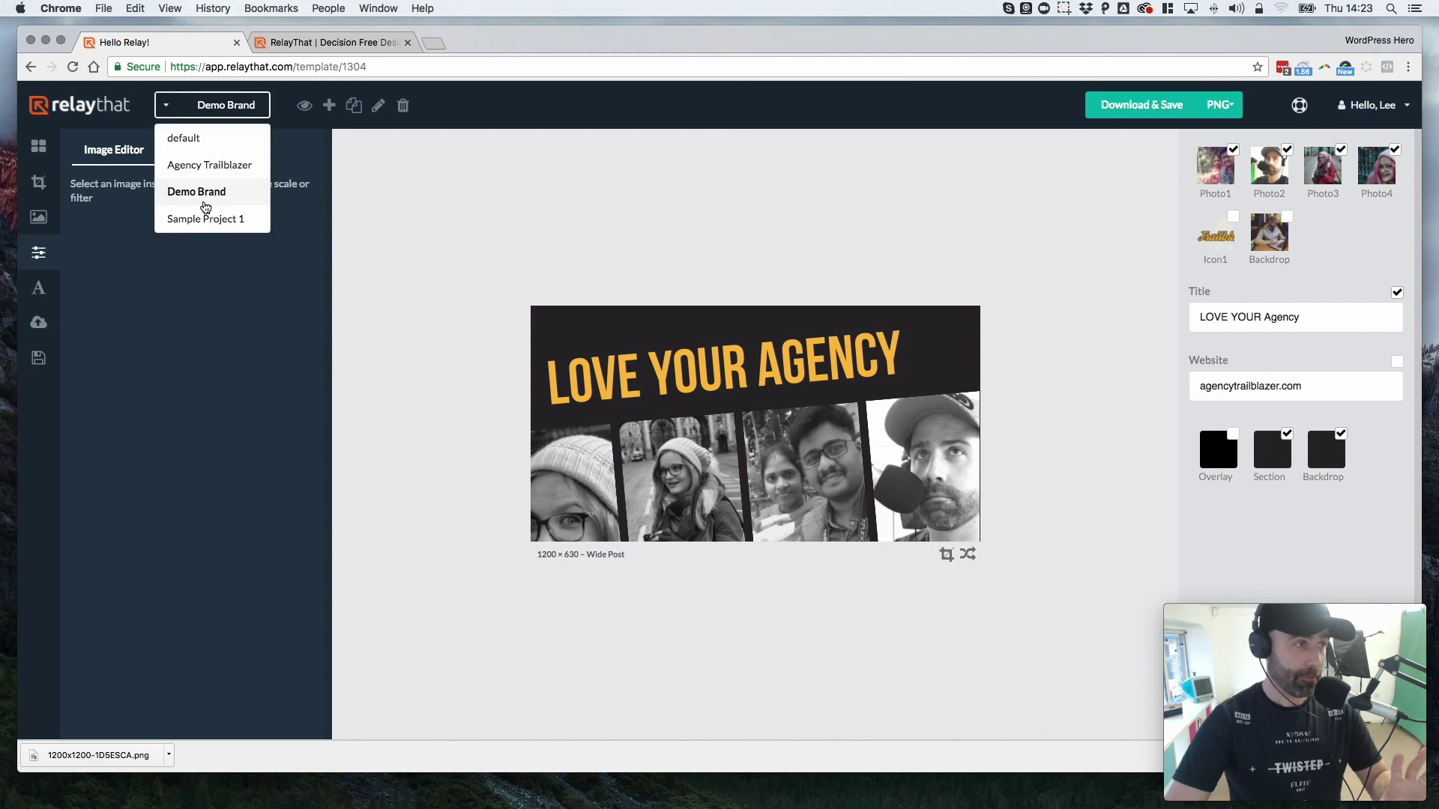